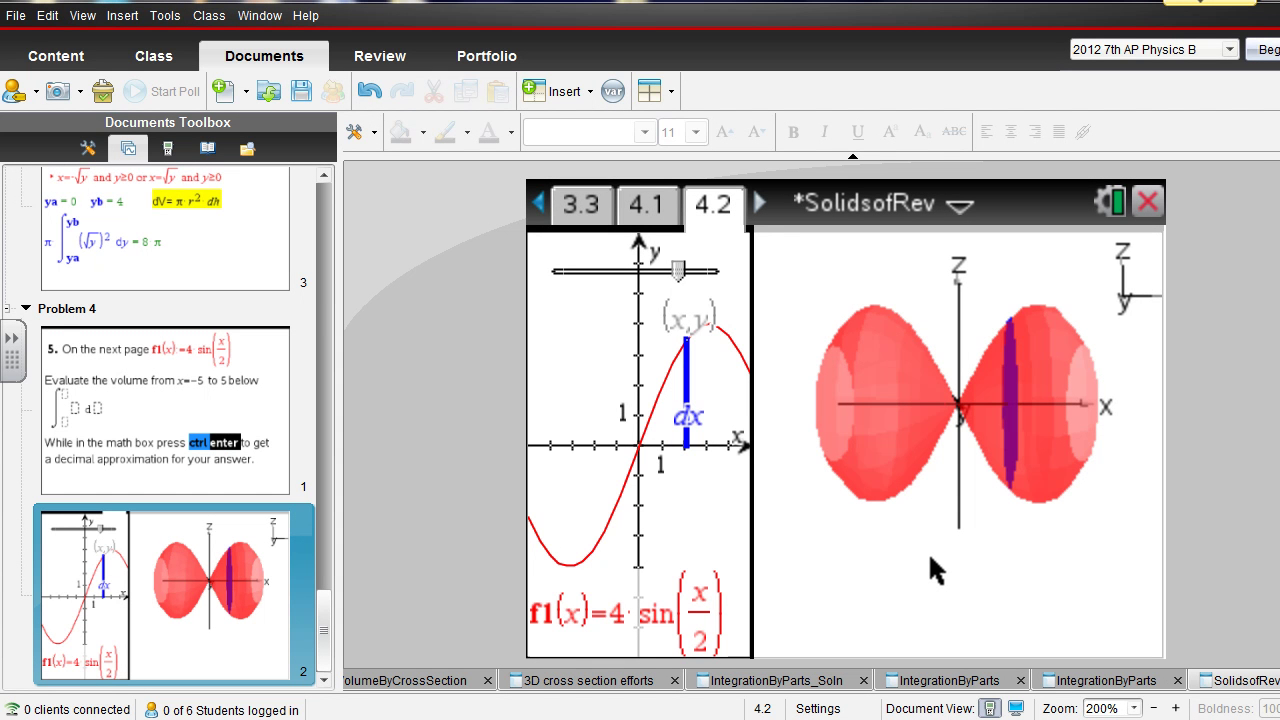
- Turn the 3D solid of revolution slightly and move the slider for the dx slice to c = 2.3
{"action": "left_click", "coordinate": [852, 589]}
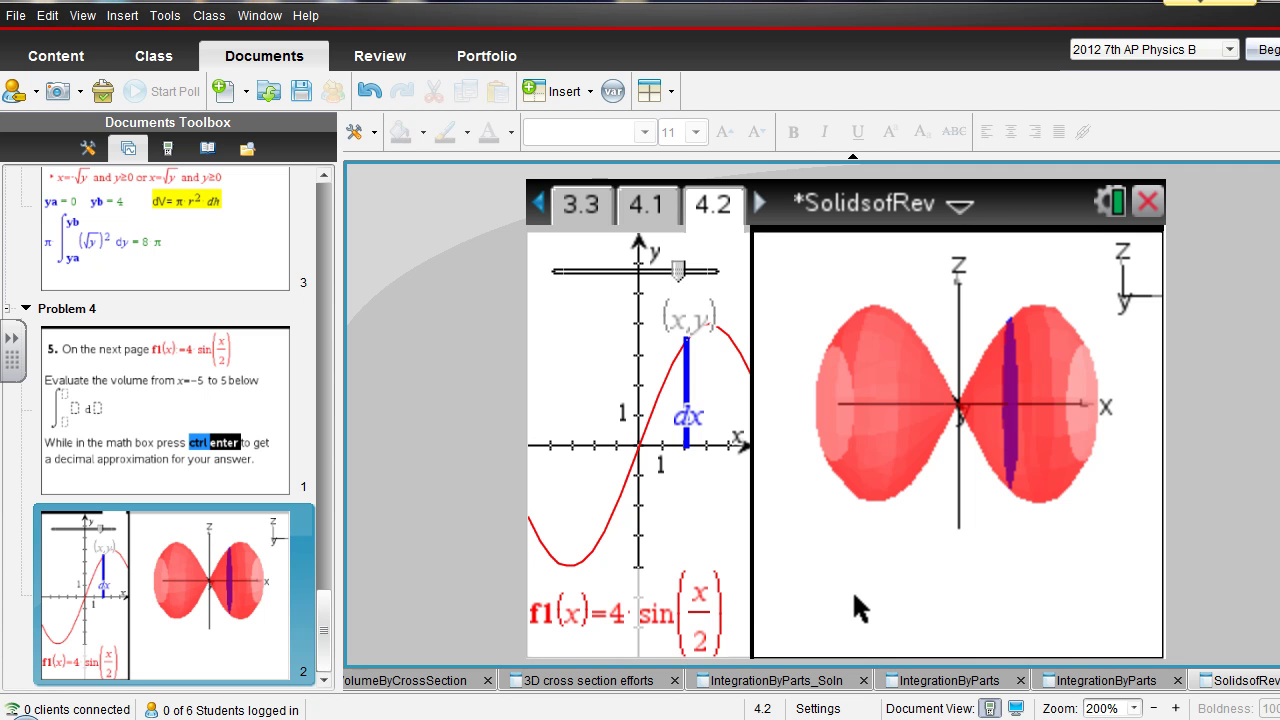
{"action": "left_click_drag", "start_coordinate": [852, 589], "coordinate": [527, 600]}
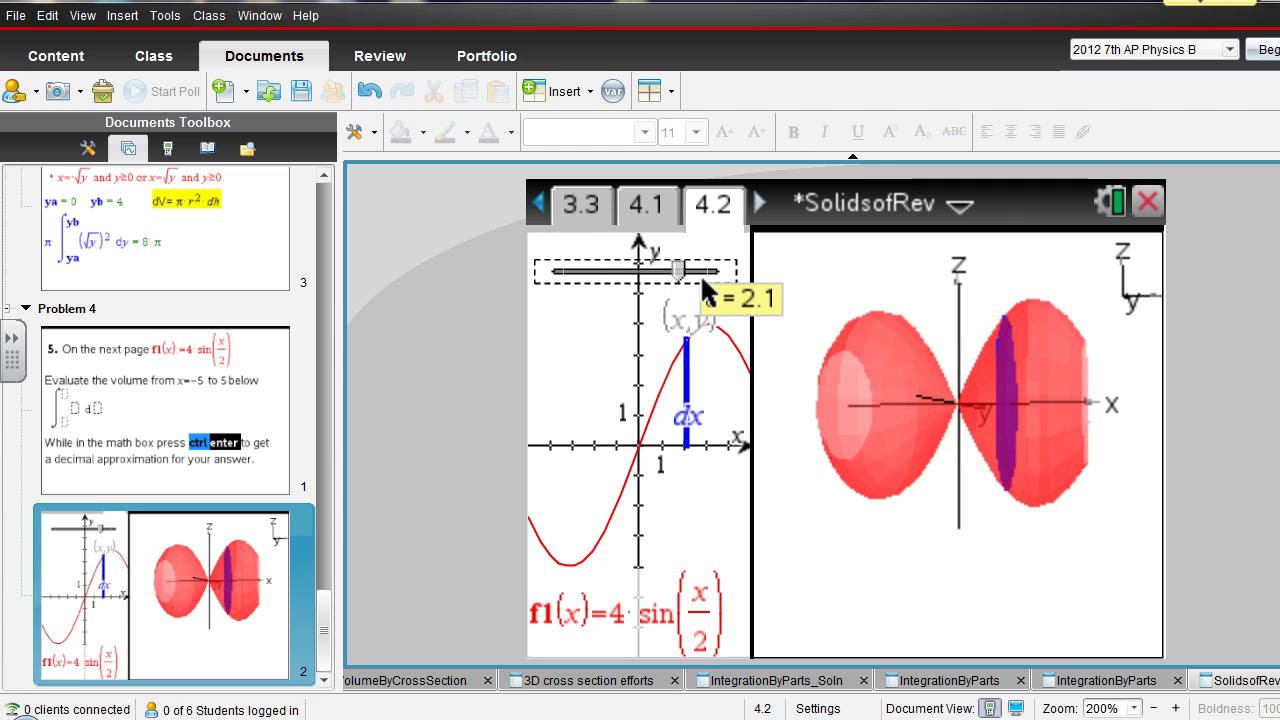
{"action": "mouse_move", "coordinate": [684, 268]}
{"action": "left_mouse_down"}
{"action": "mouse_move", "coordinate": [726, 264]}
{"action": "mouse_move", "coordinate": [571, 278]}
{"action": "mouse_move", "coordinate": [687, 274]}
{"action": "left_mouse_up"}
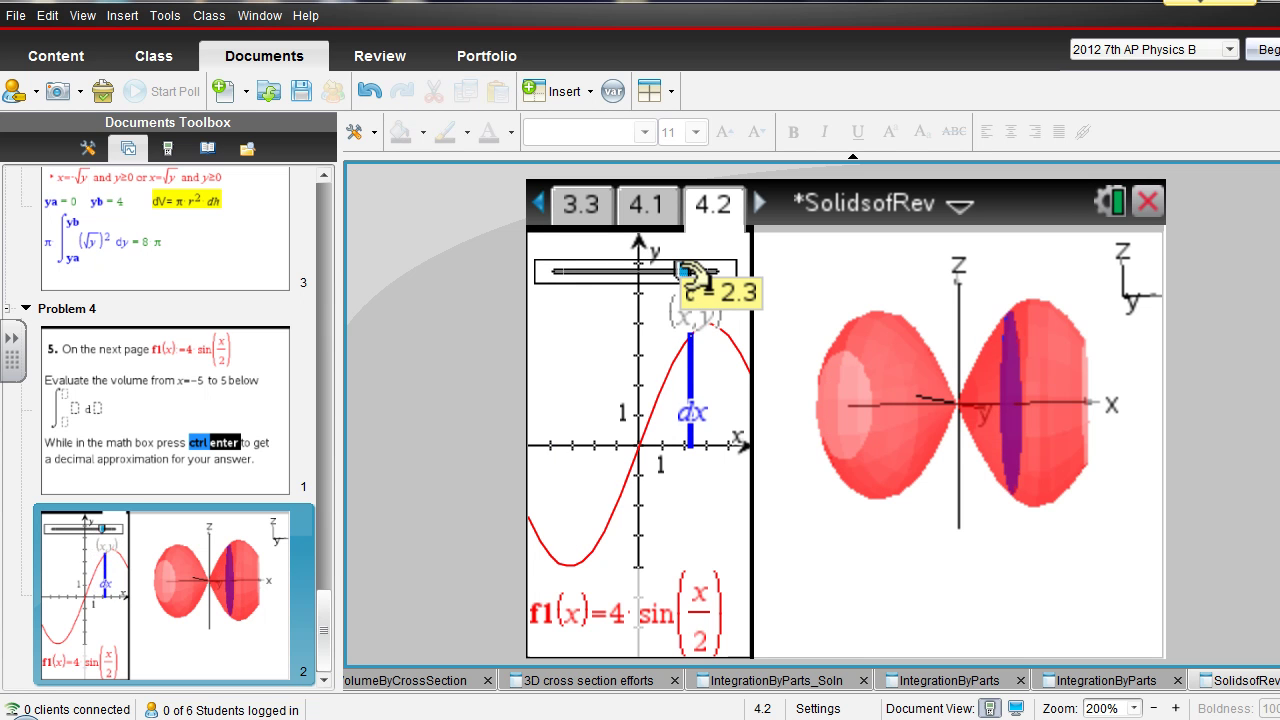
- Open the 3D parametric equation entry and examine the full xp2 and yp2 expressions of the blue disk
{"action": "left_click", "coordinate": [850, 555]}
{"action": "key", "text": "ctrl+g"}
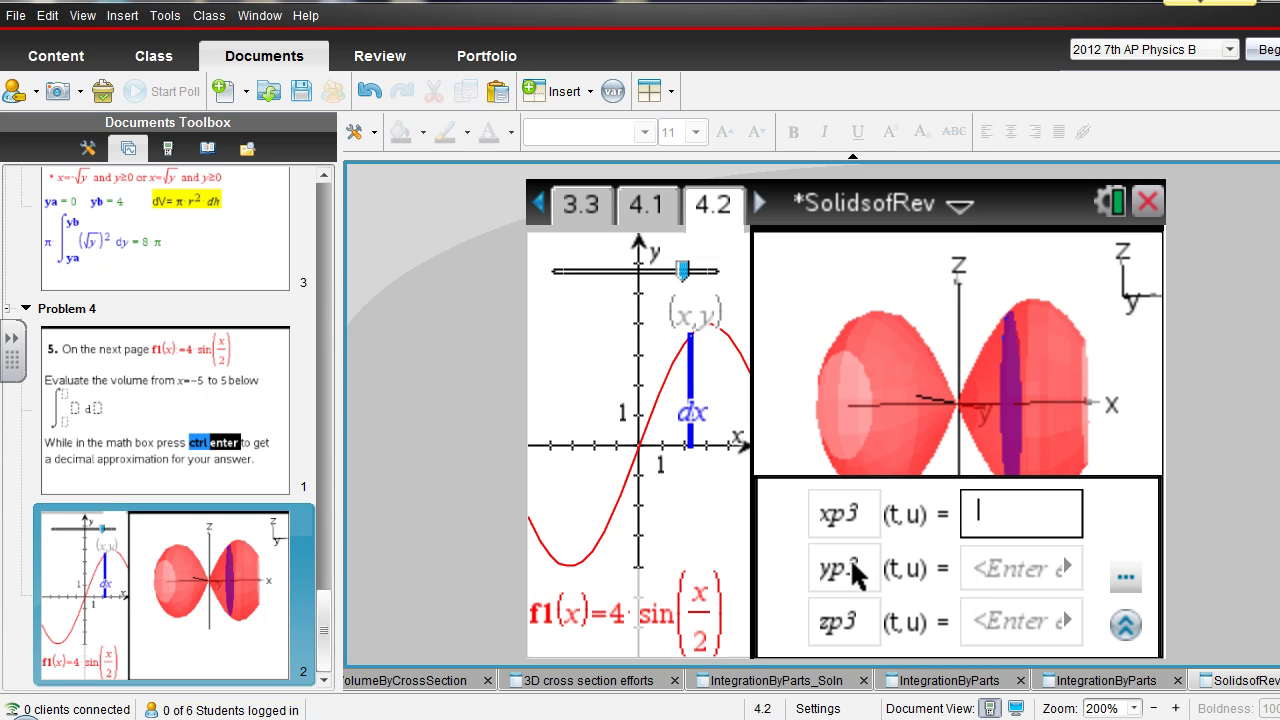
{"action": "key", "text": "Up"}
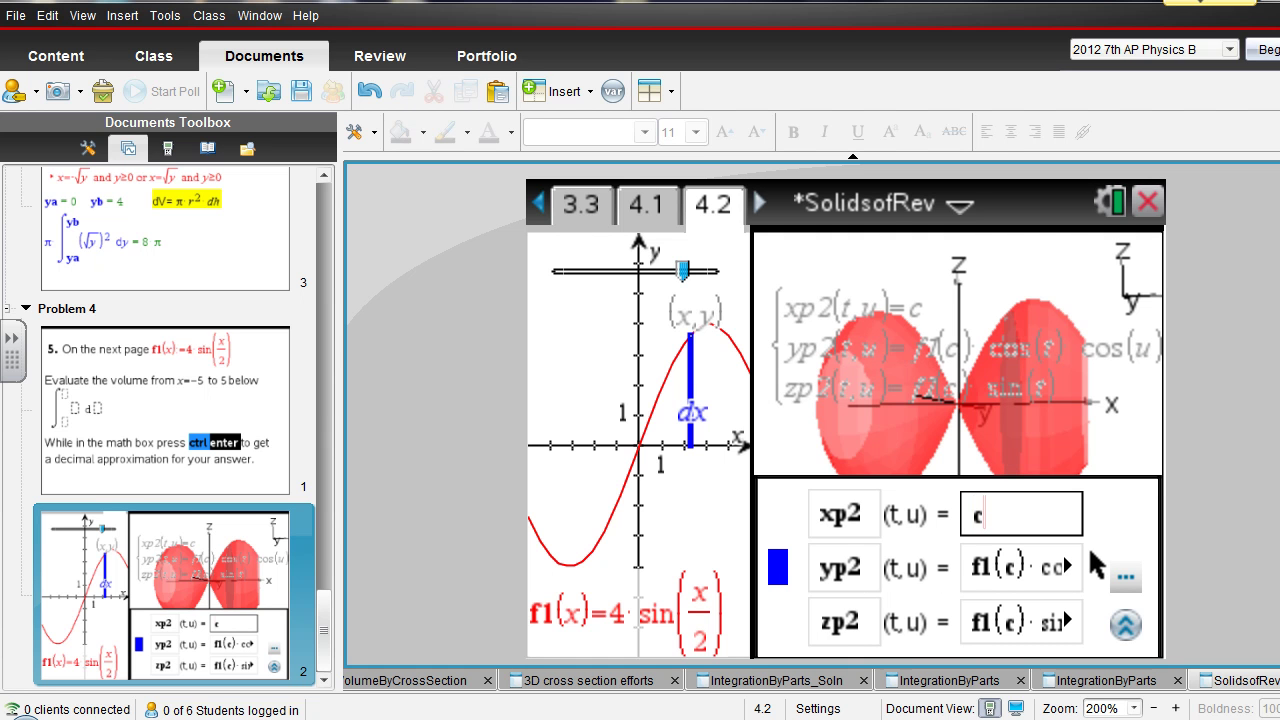
{"action": "key", "text": "Tab"}
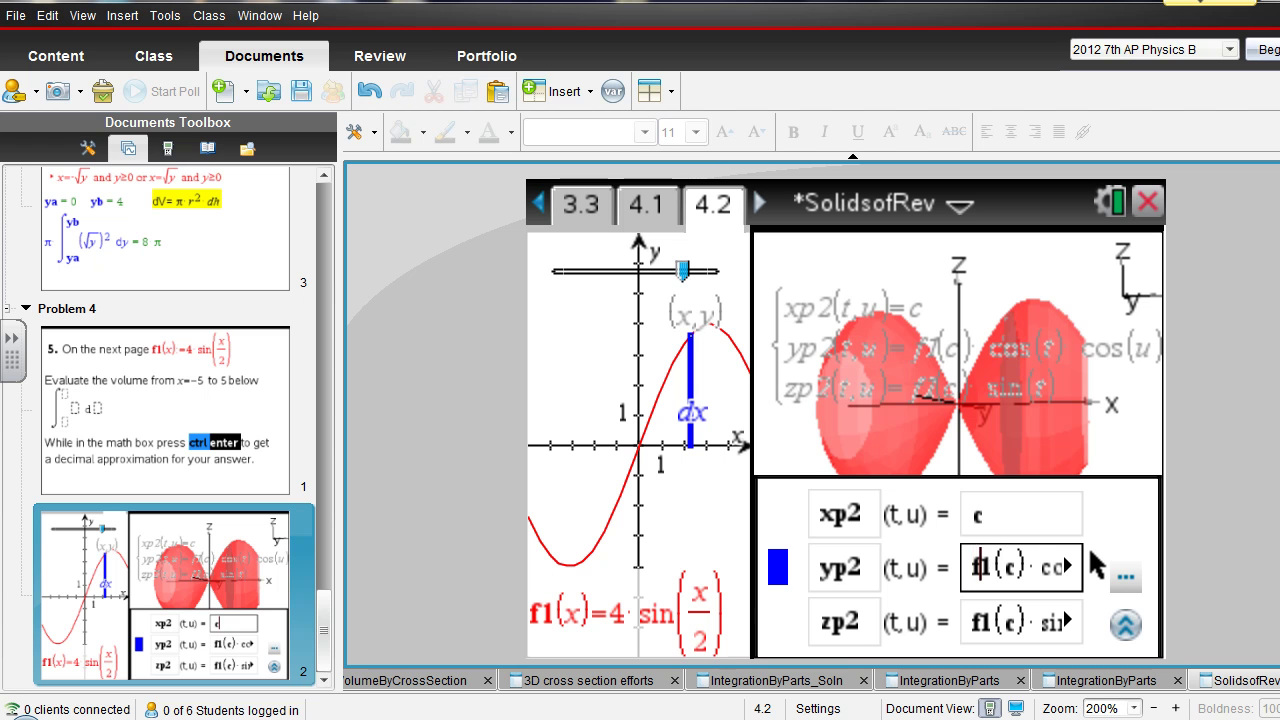
{"action": "key", "text": "Right"}
{"action": "key", "text": "Right"}
{"action": "key", "text": "Right"}
{"action": "key", "text": "Right"}
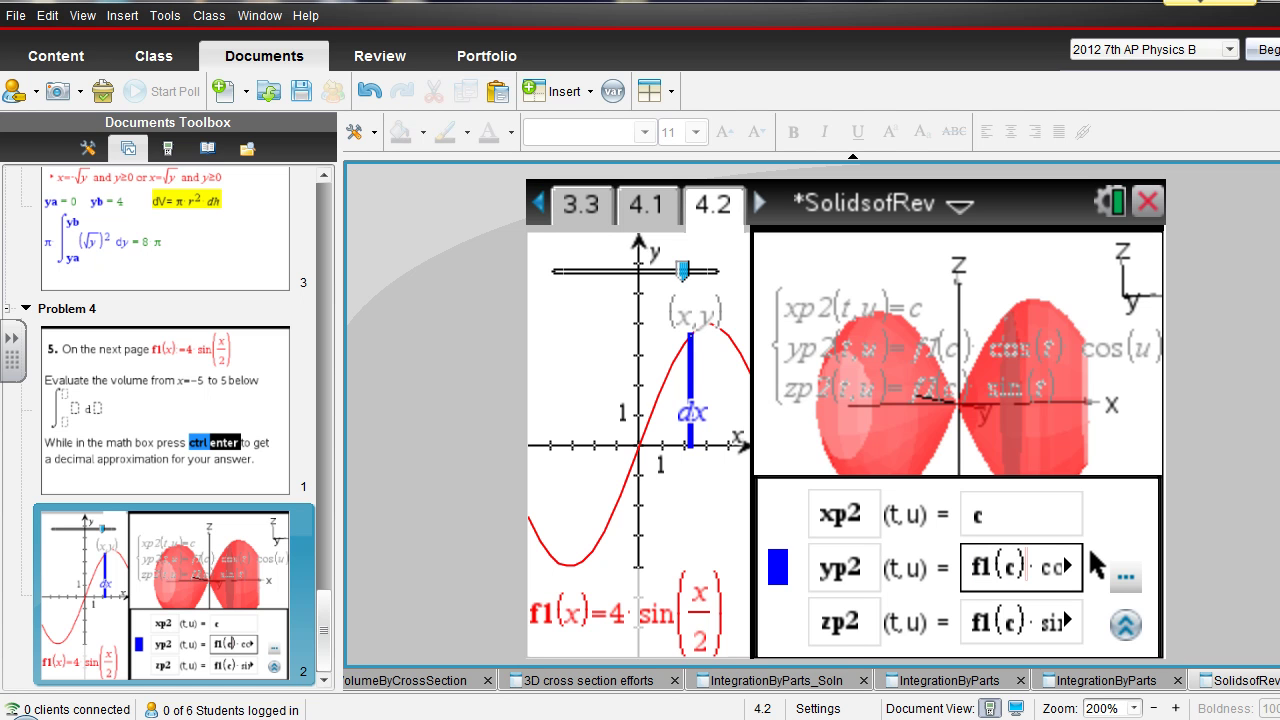
{"action": "key", "text": "Right"}
{"action": "key", "text": "Right"}
{"action": "key", "text": "Right"}
{"action": "key", "text": "Right"}
{"action": "key", "text": "Right"}
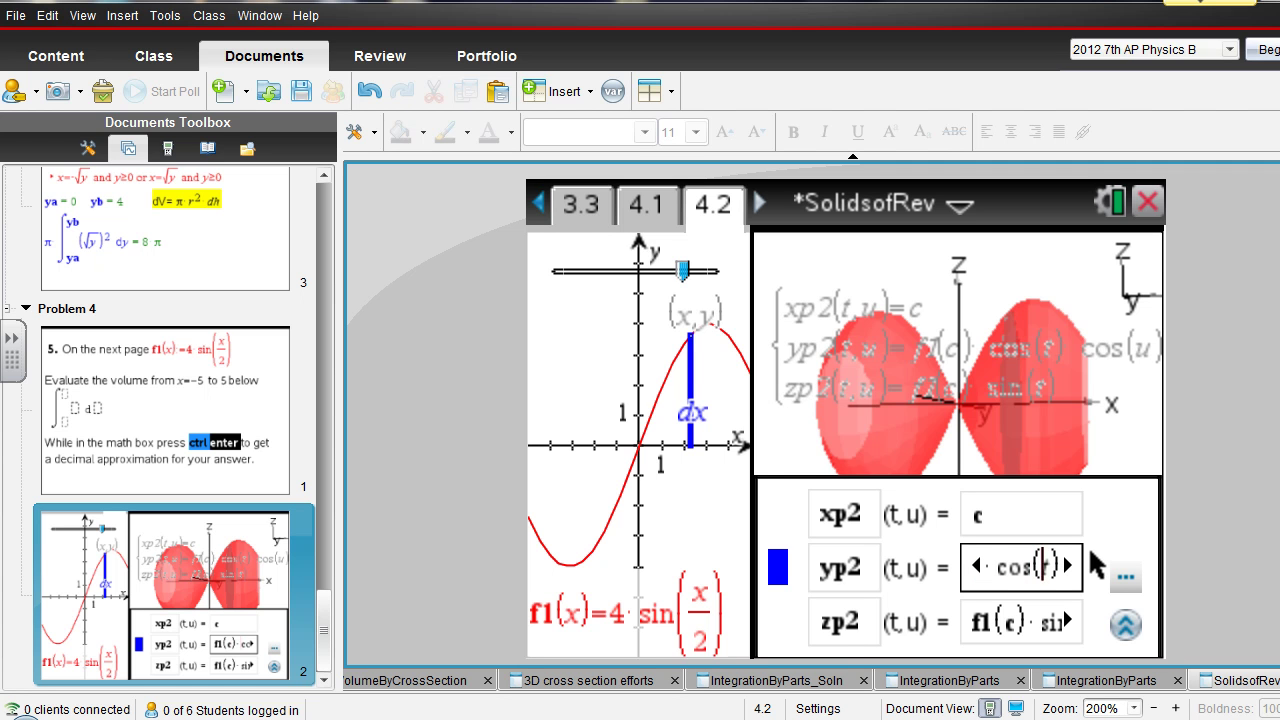
{"action": "key", "text": "Right"}
{"action": "key", "text": "Right"}
{"action": "key", "text": "Right"}
{"action": "key", "text": "Right"}
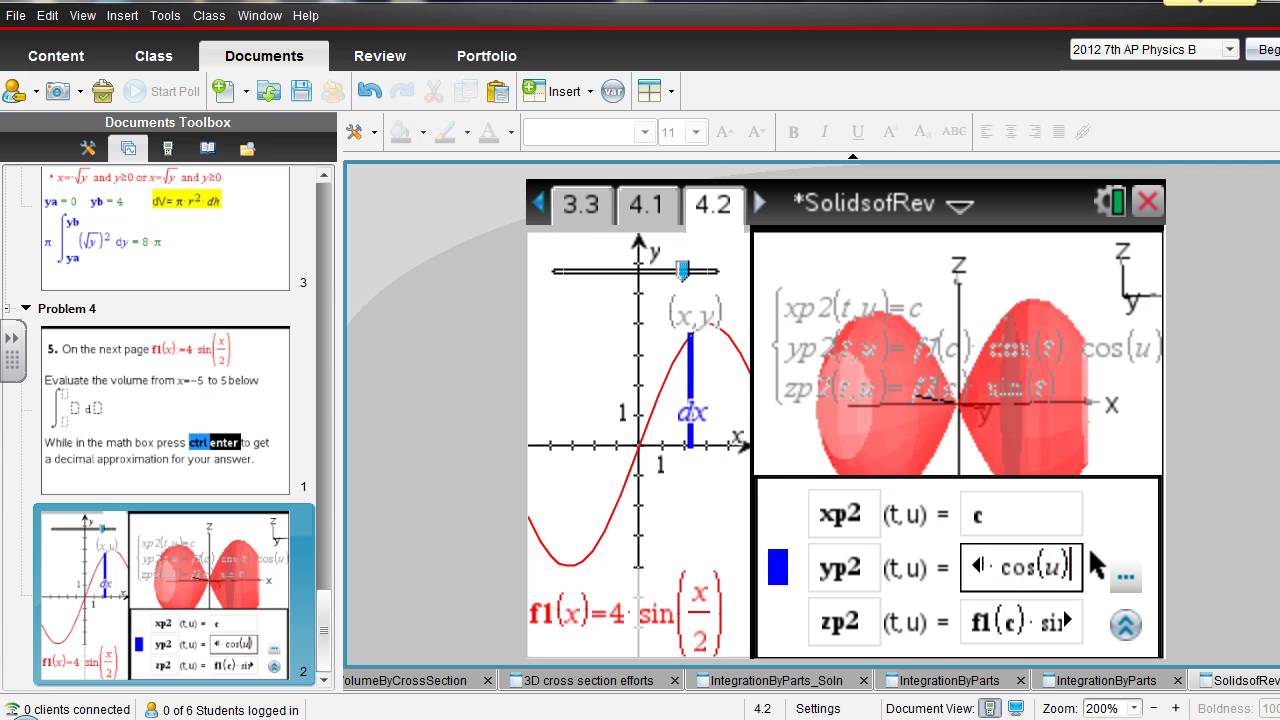
- Examine the disk's zp2 expression and its t and u plot parameter ranges
{"action": "key", "text": "Down"}
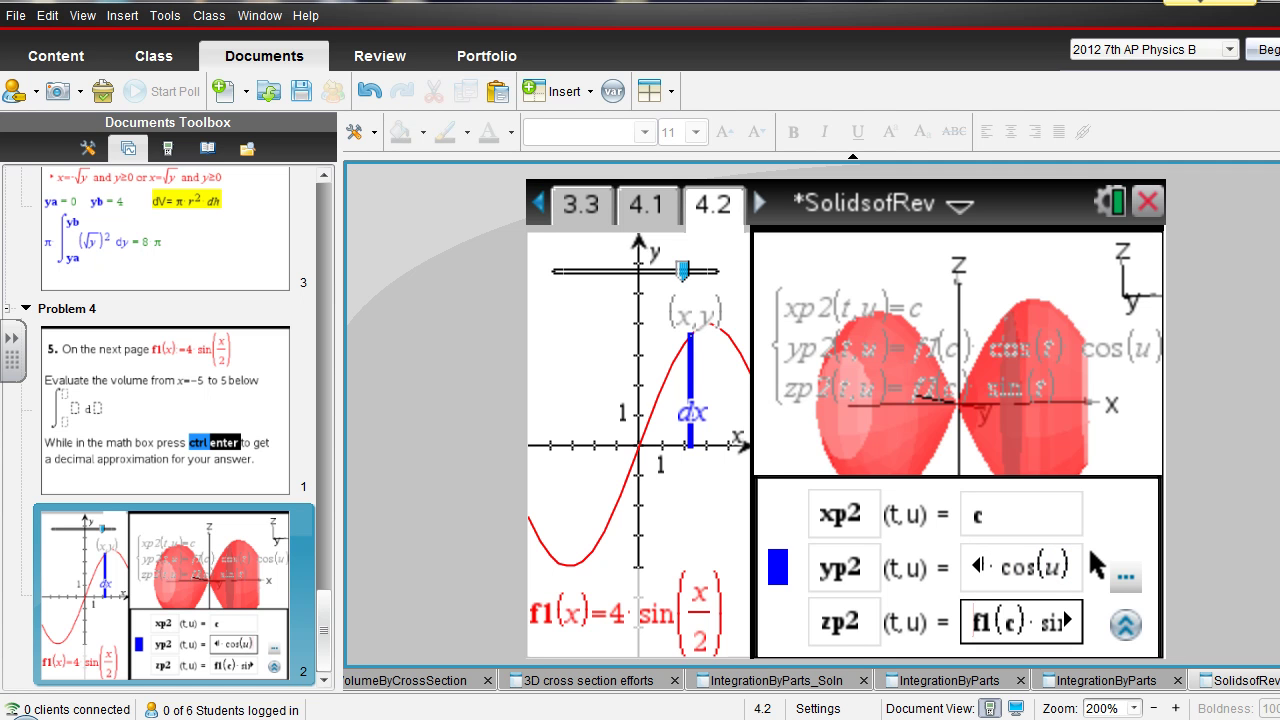
{"action": "key", "text": "Right"}
{"action": "key", "text": "Right"}
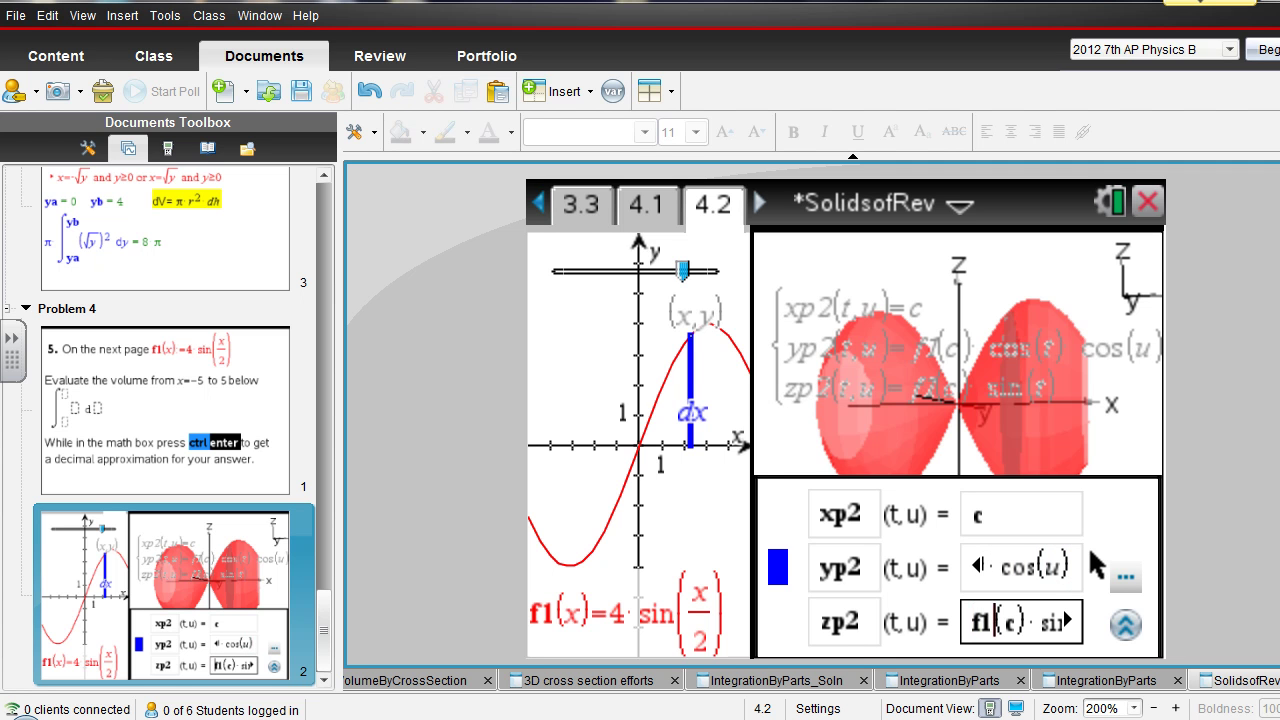
{"action": "key", "text": "Right"}
{"action": "key", "text": "Right"}
{"action": "key", "text": "Right"}
{"action": "key", "text": "Right"}
{"action": "key", "text": "Right"}
{"action": "key", "text": "Right"}
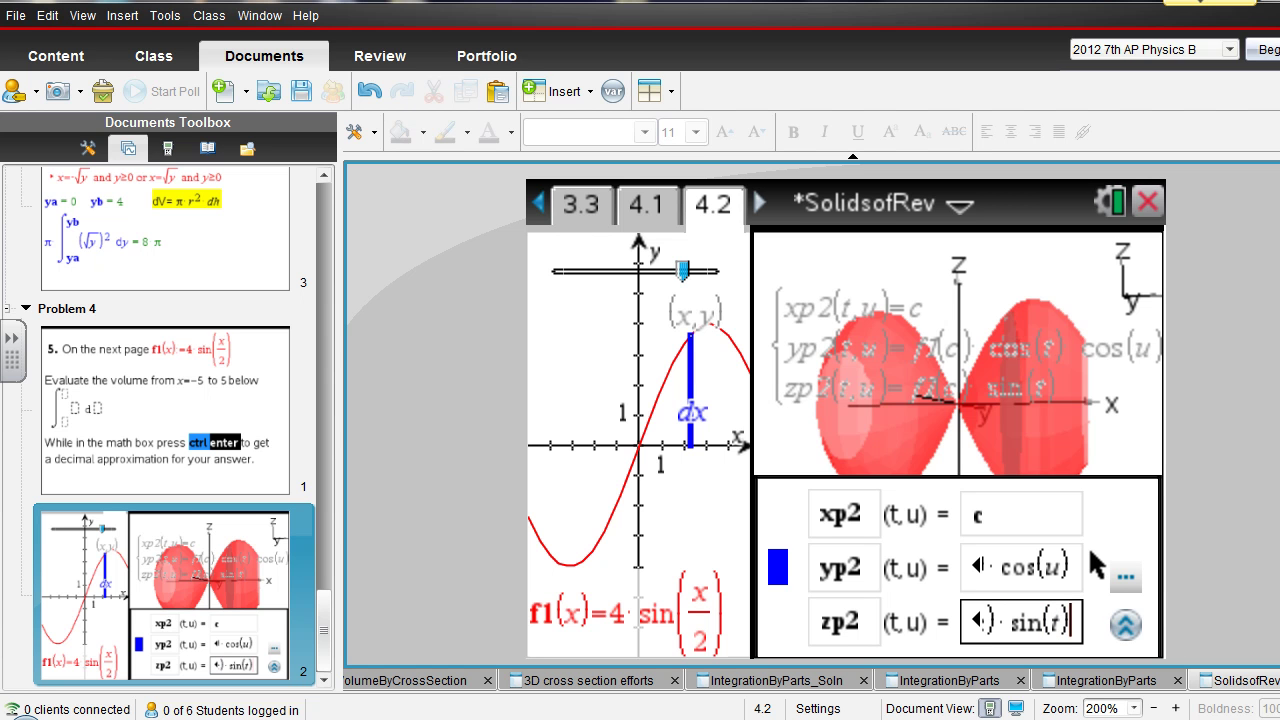
{"action": "left_click", "coordinate": [1120, 574]}
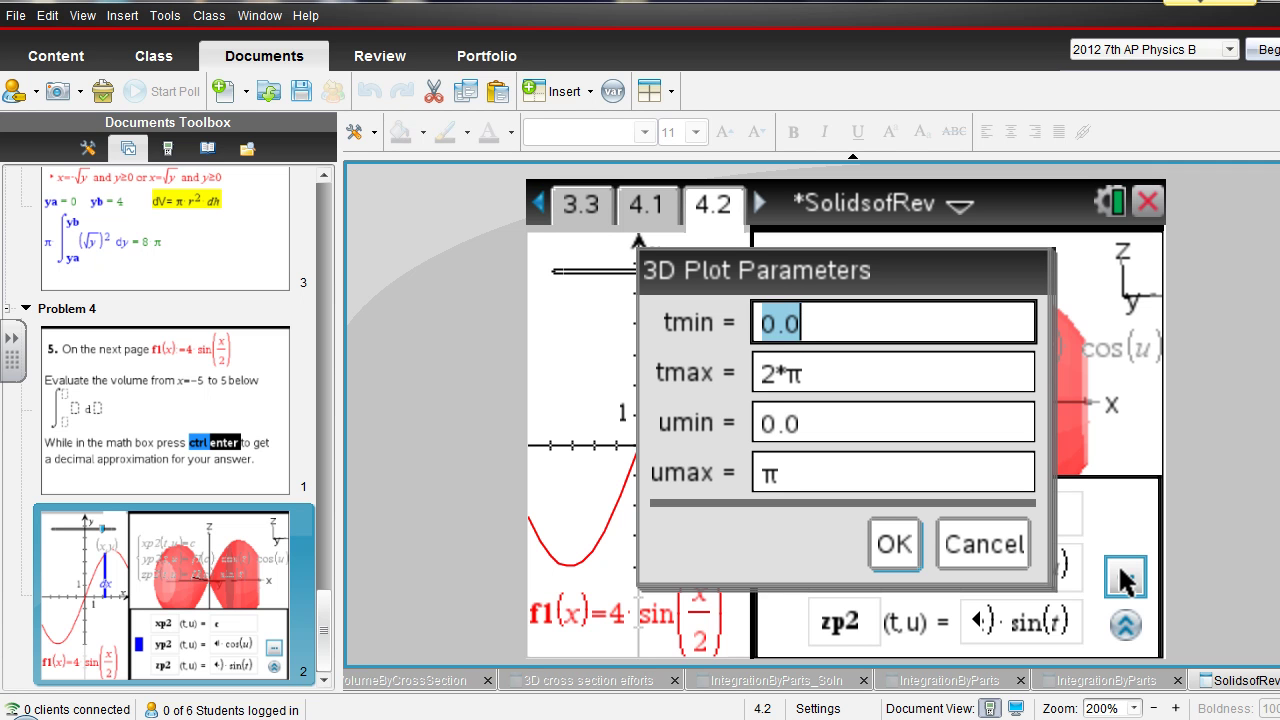
{"action": "left_click", "coordinate": [895, 545]}
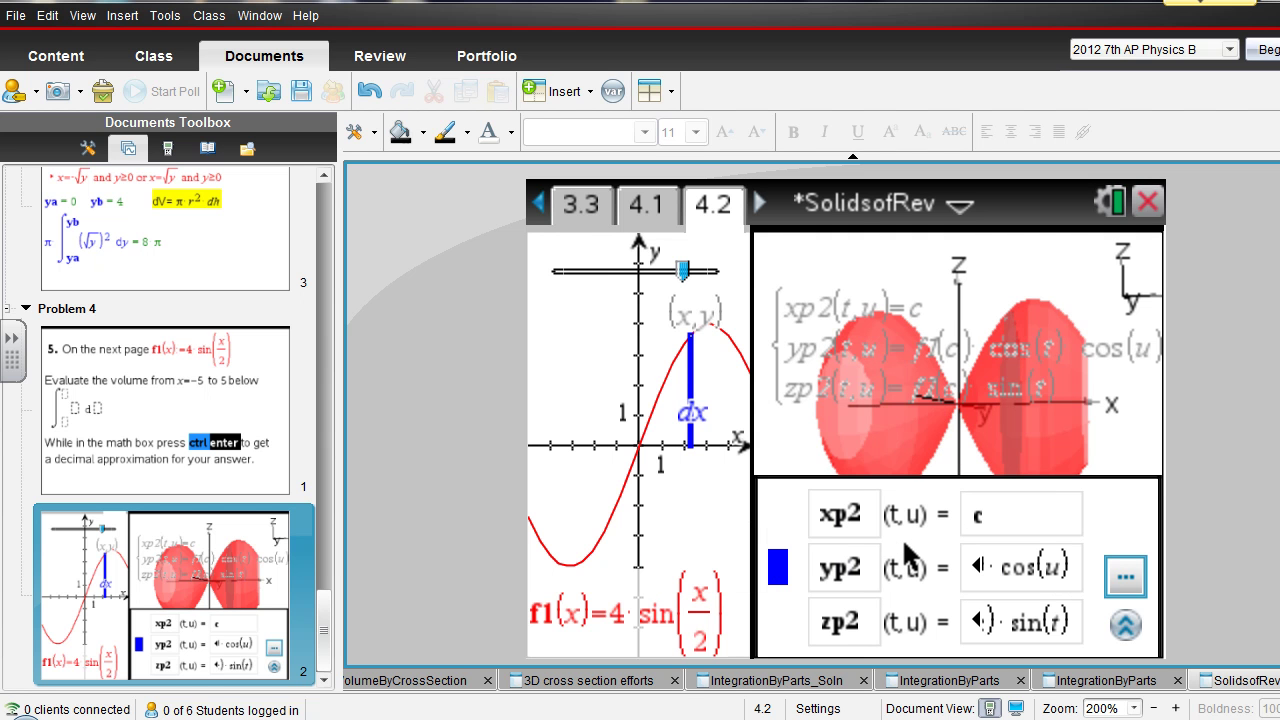
- Go back to the red solid's parametric equations and read through xp1, yp1 and zp1
{"action": "left_click", "coordinate": [1024, 568]}
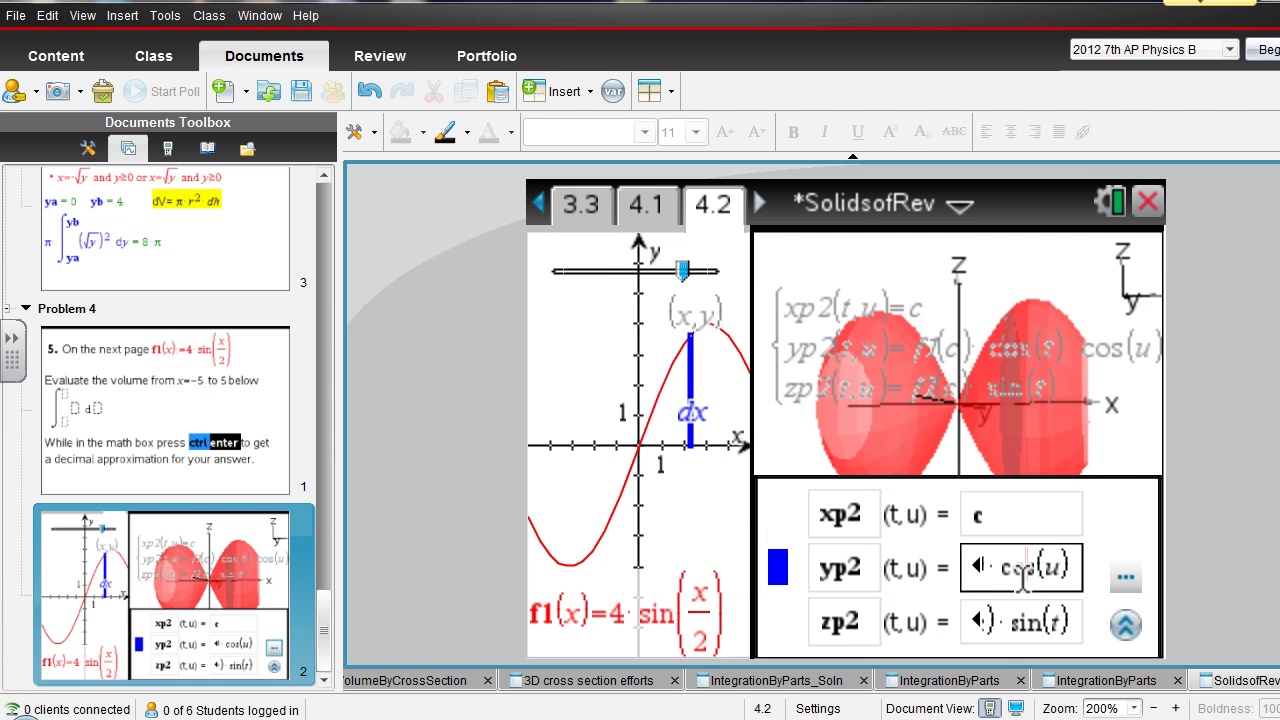
{"action": "key", "text": "Up"}
{"action": "key", "text": "Up"}
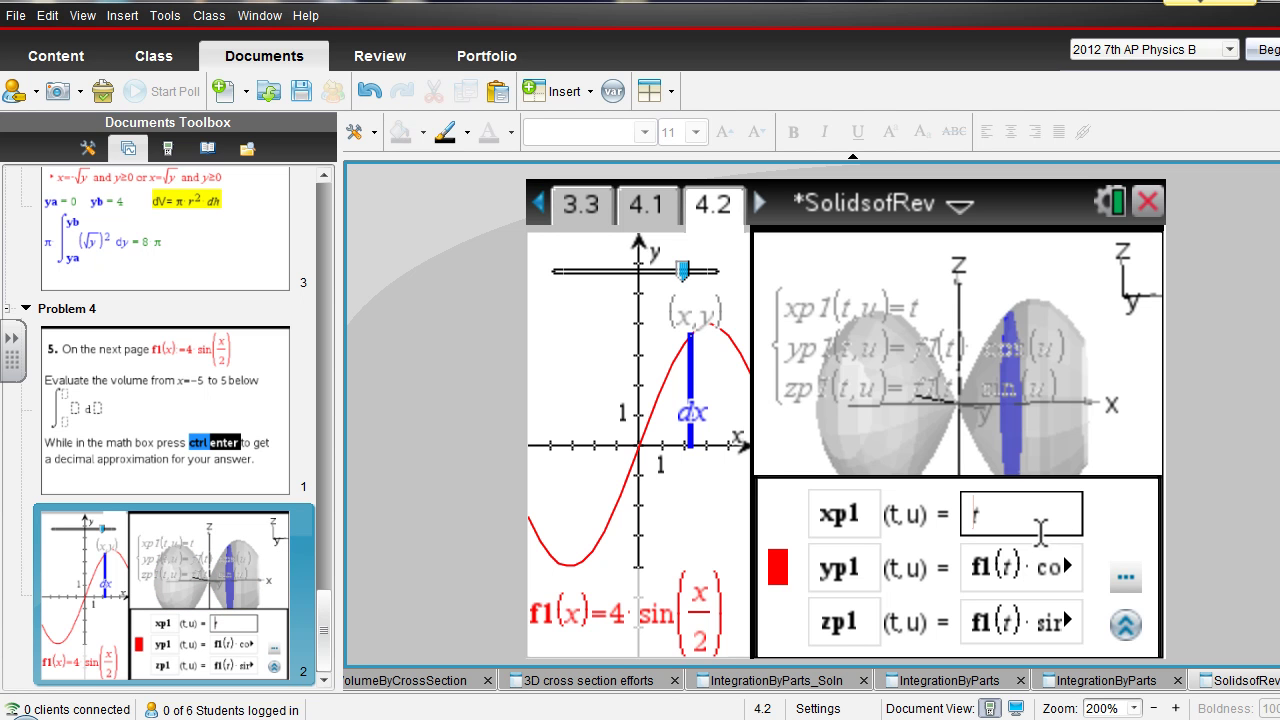
{"action": "key", "text": "Tab"}
{"action": "key", "text": "Tab"}
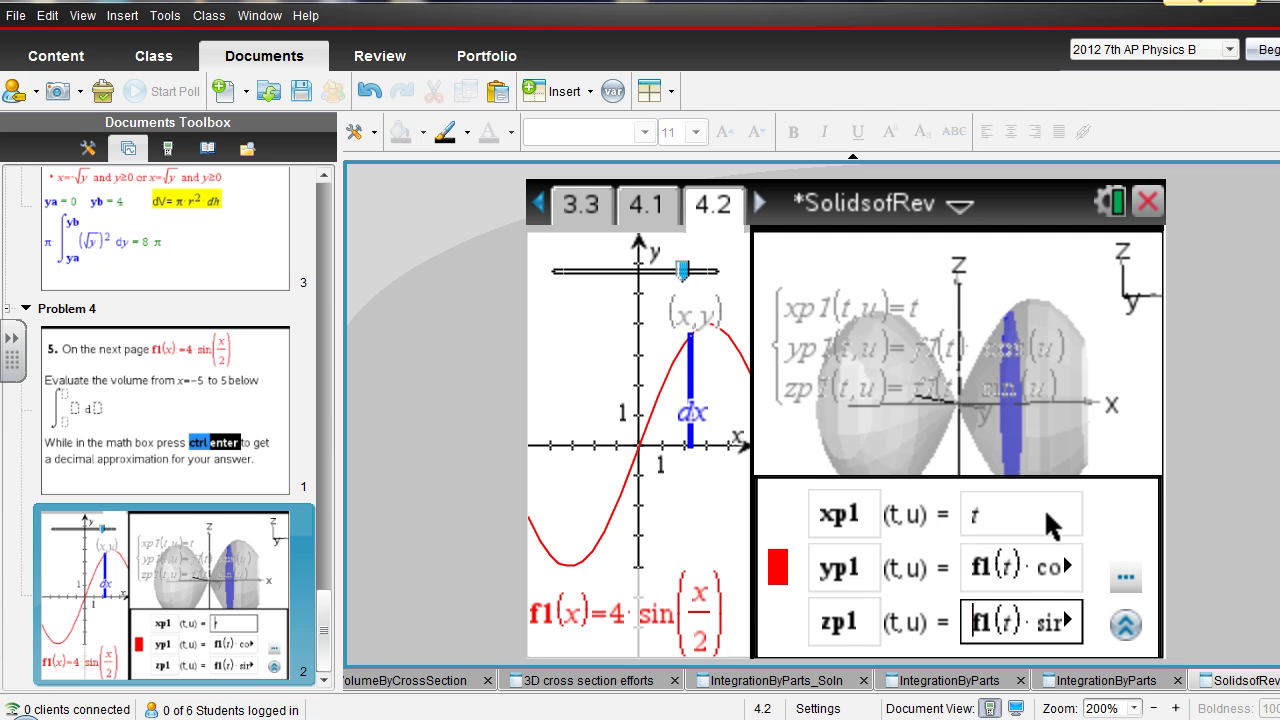
{"action": "key", "text": "shift+Tab"}
{"action": "key", "text": "Right"}
{"action": "key", "text": "Right"}
{"action": "key", "text": "Right"}
{"action": "key", "text": "Right"}
{"action": "key", "text": "Right"}
{"action": "key", "text": "Right"}
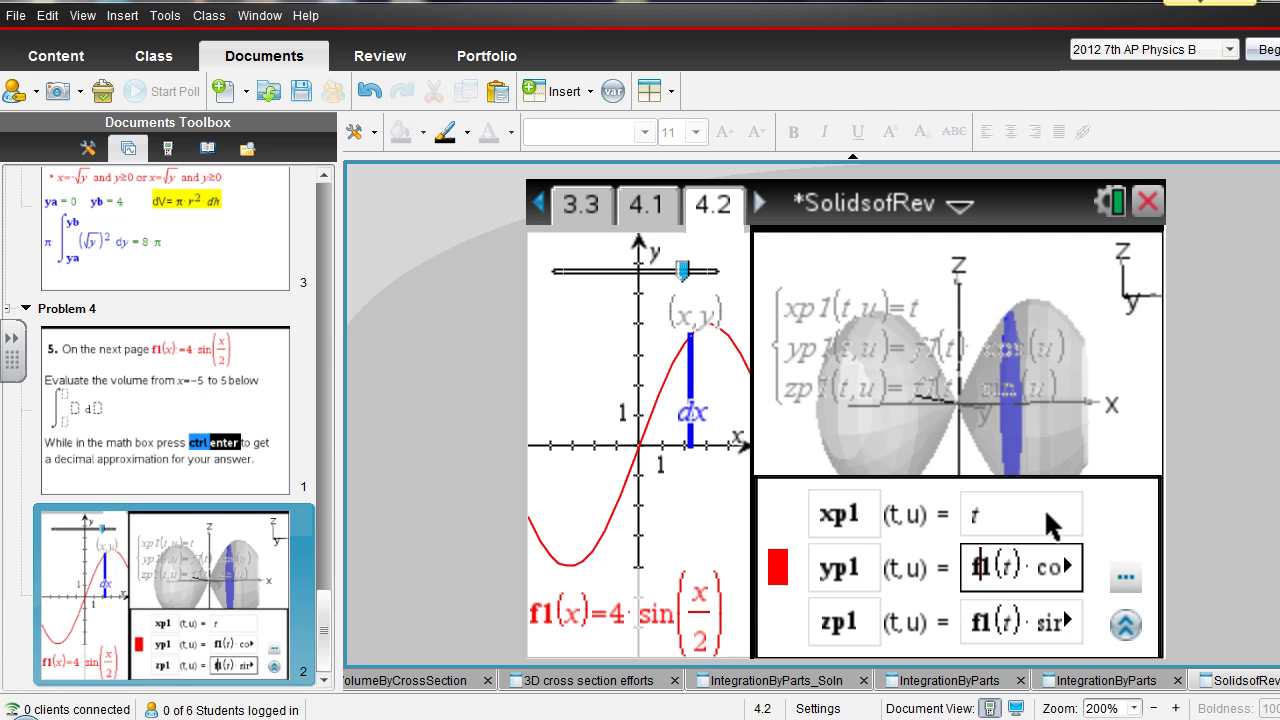
{"action": "key", "text": "Tab"}
{"action": "key", "text": "Left"}
{"action": "key", "text": "Down"}
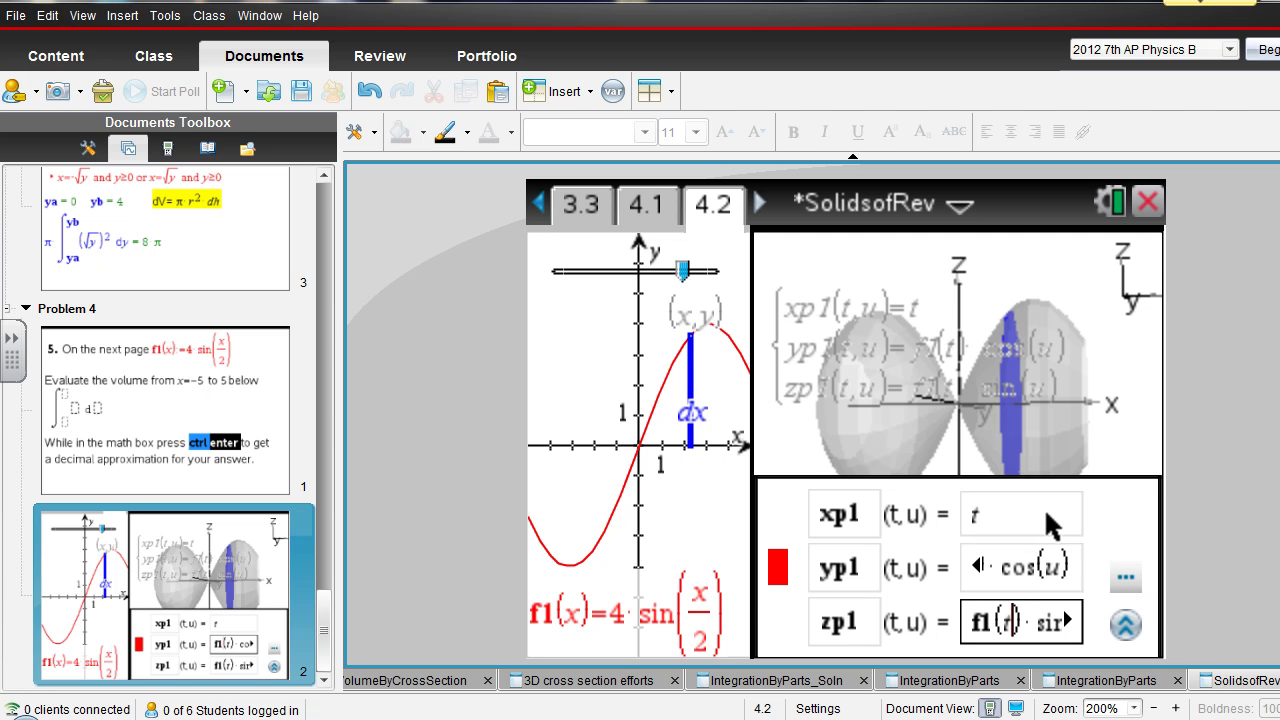
{"action": "key", "text": "Right"}
{"action": "key", "text": "Right"}
{"action": "key", "text": "Right"}
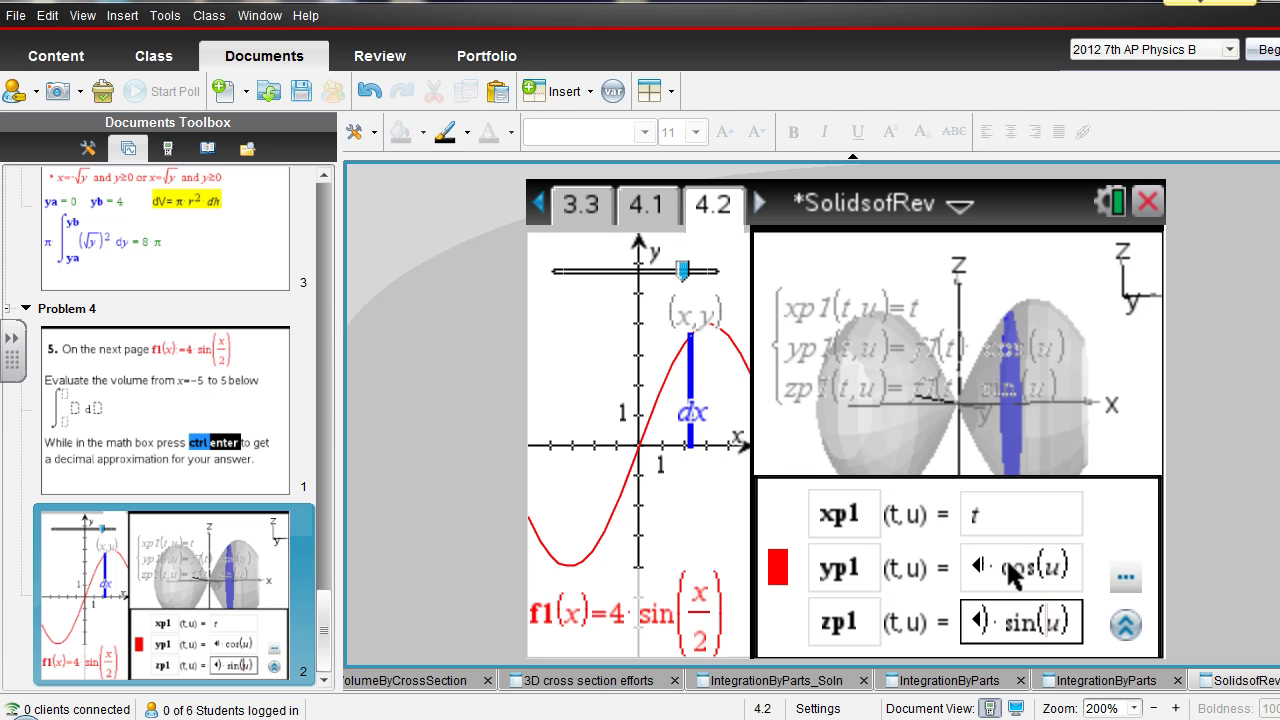
- Recheck the red solid's components, view its t and u plot parameter ranges, and close the equation entry
{"action": "left_click", "coordinate": [1012, 568]}
{"action": "key", "text": "Left"}
{"action": "key", "text": "Up"}
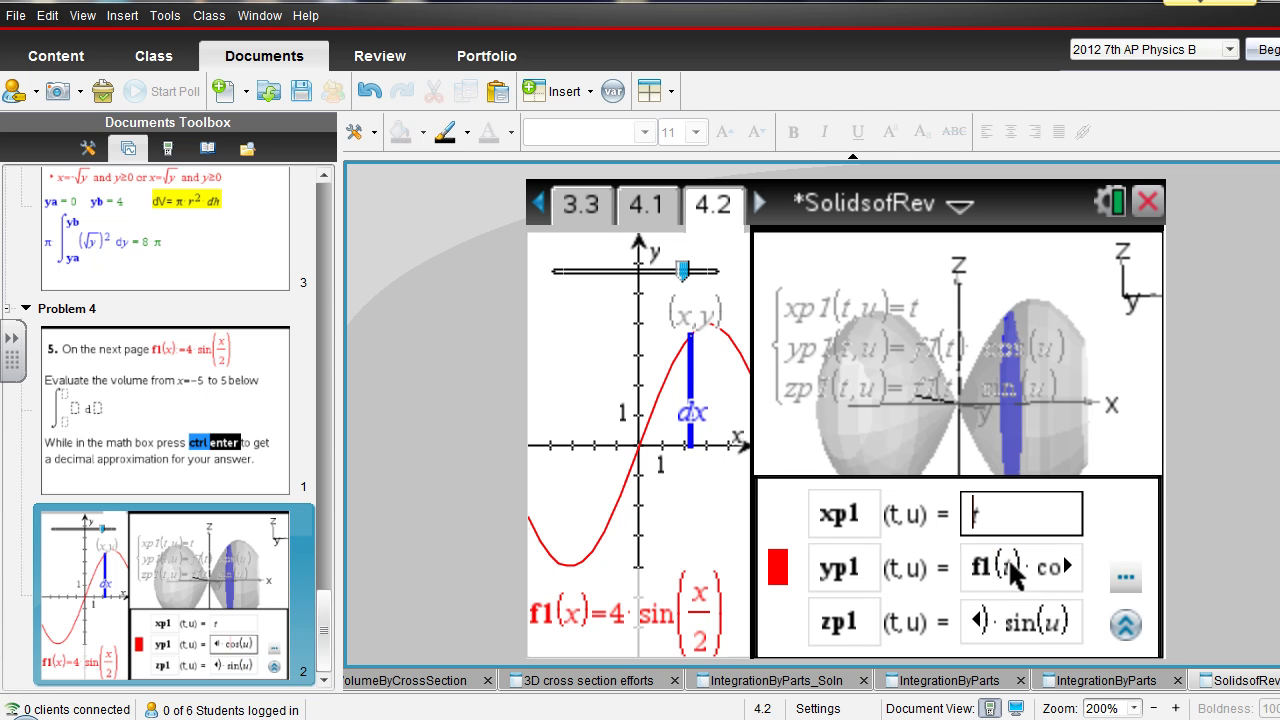
{"action": "key", "text": "Down"}
{"action": "key", "text": "Down"}
{"action": "key", "text": "Down"}
{"action": "key", "text": "Up"}
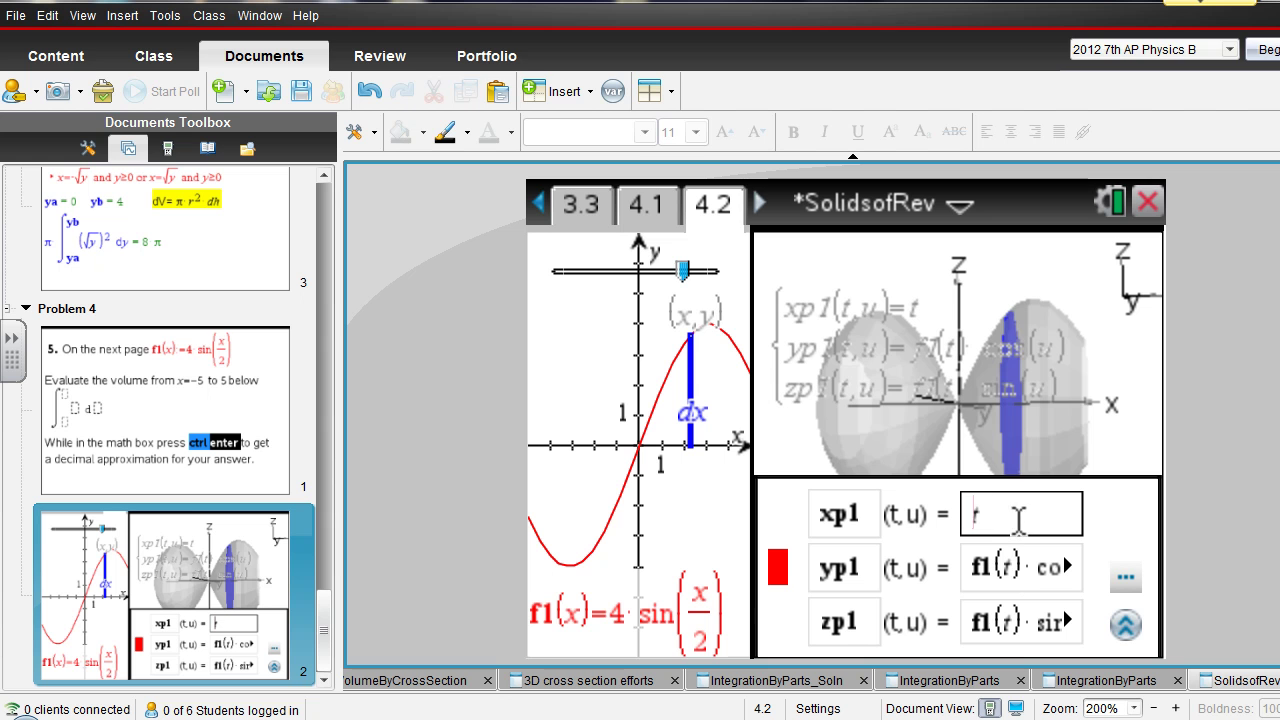
{"action": "left_click", "coordinate": [1126, 578]}
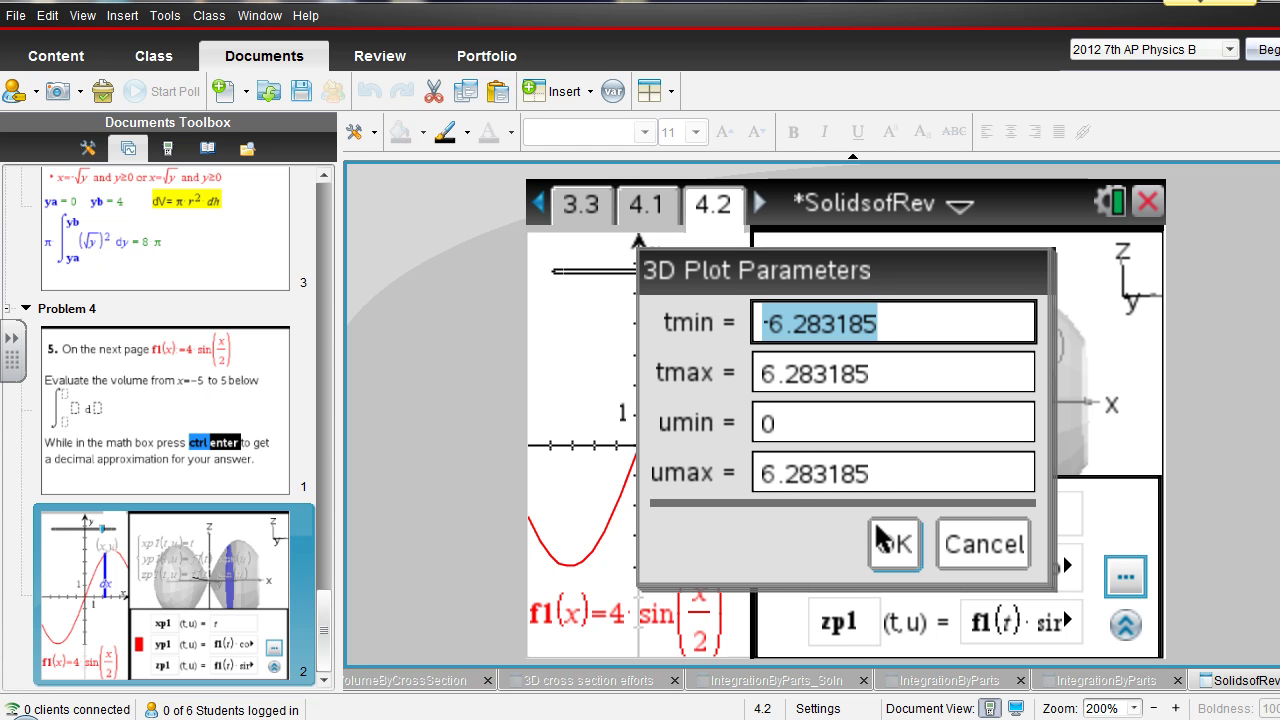
{"action": "left_click", "coordinate": [895, 548]}
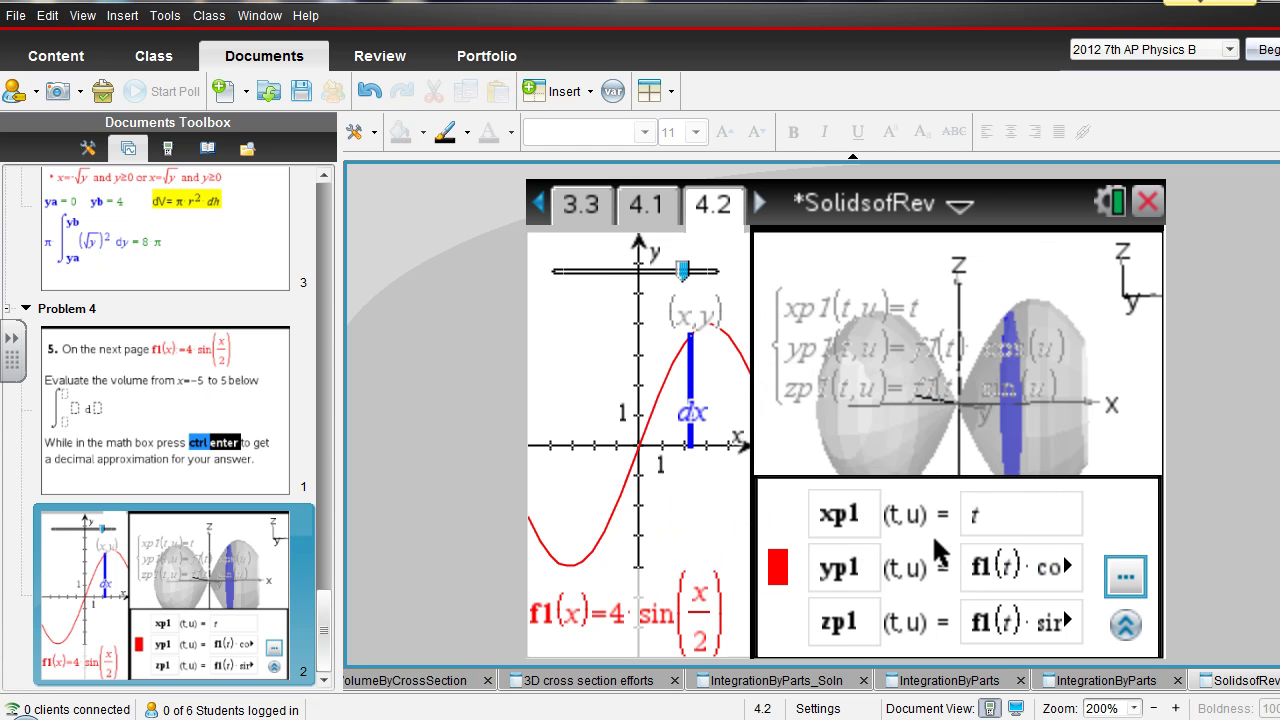
{"action": "left_click", "coordinate": [1117, 458]}
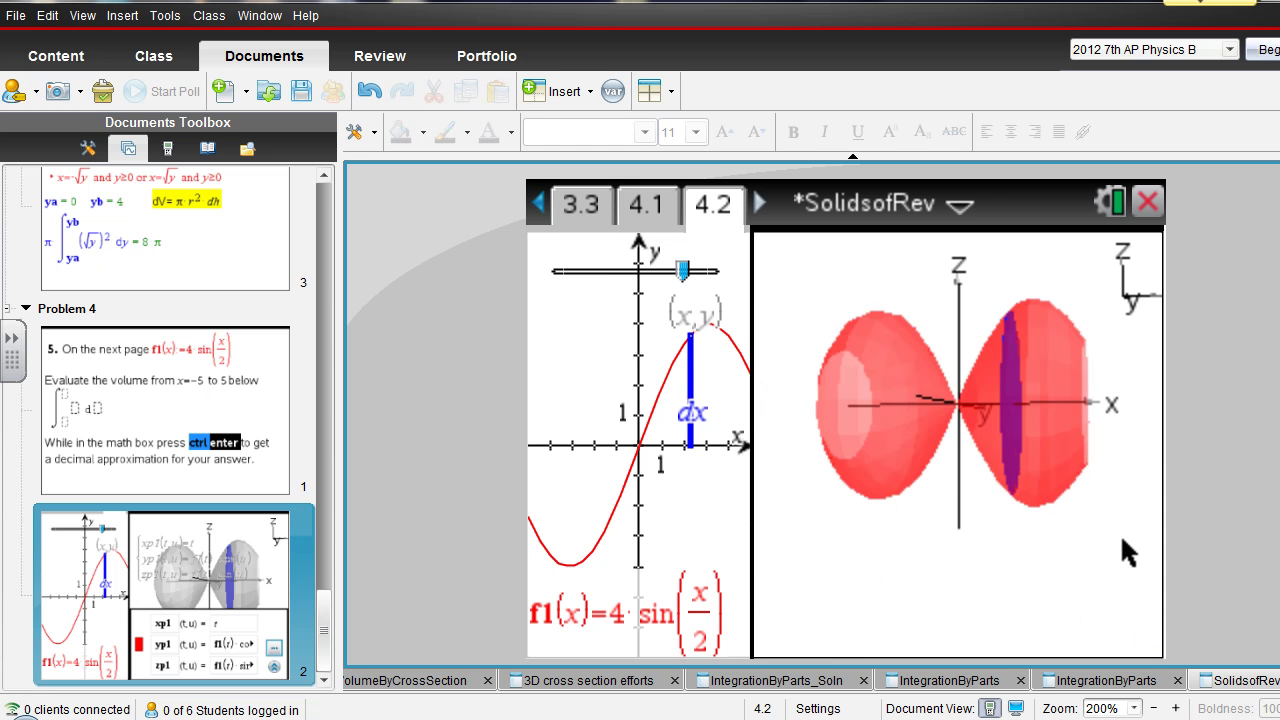
- Go back through the document to page 1.3 with the rotated curve y=0.1·x^1.8
{"action": "key", "text": "ctrl+Left"}
{"action": "key", "text": "ctrl+Left"}
{"action": "key", "text": "ctrl+Left"}
{"action": "key", "text": "ctrl+Left"}
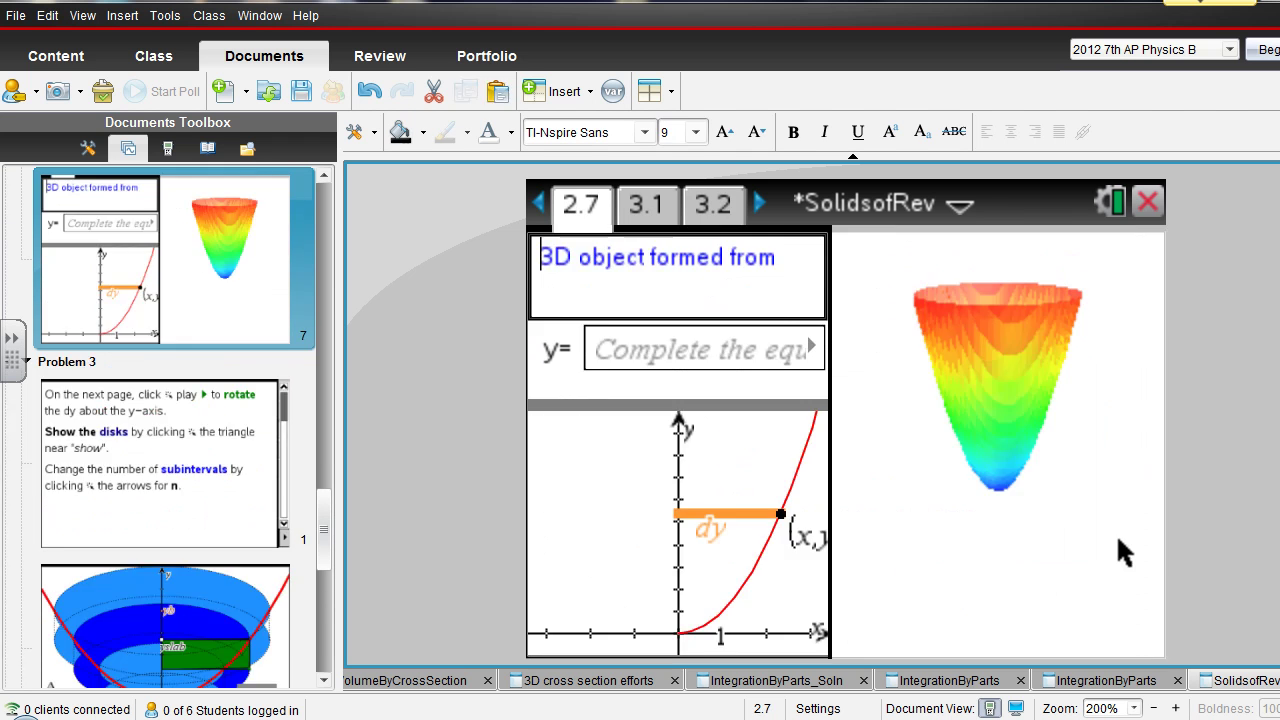
{"action": "key", "text": "ctrl+Left"}
{"action": "key", "text": "ctrl+Left"}
{"action": "key", "text": "ctrl+Left"}
{"action": "key", "text": "ctrl+Left"}
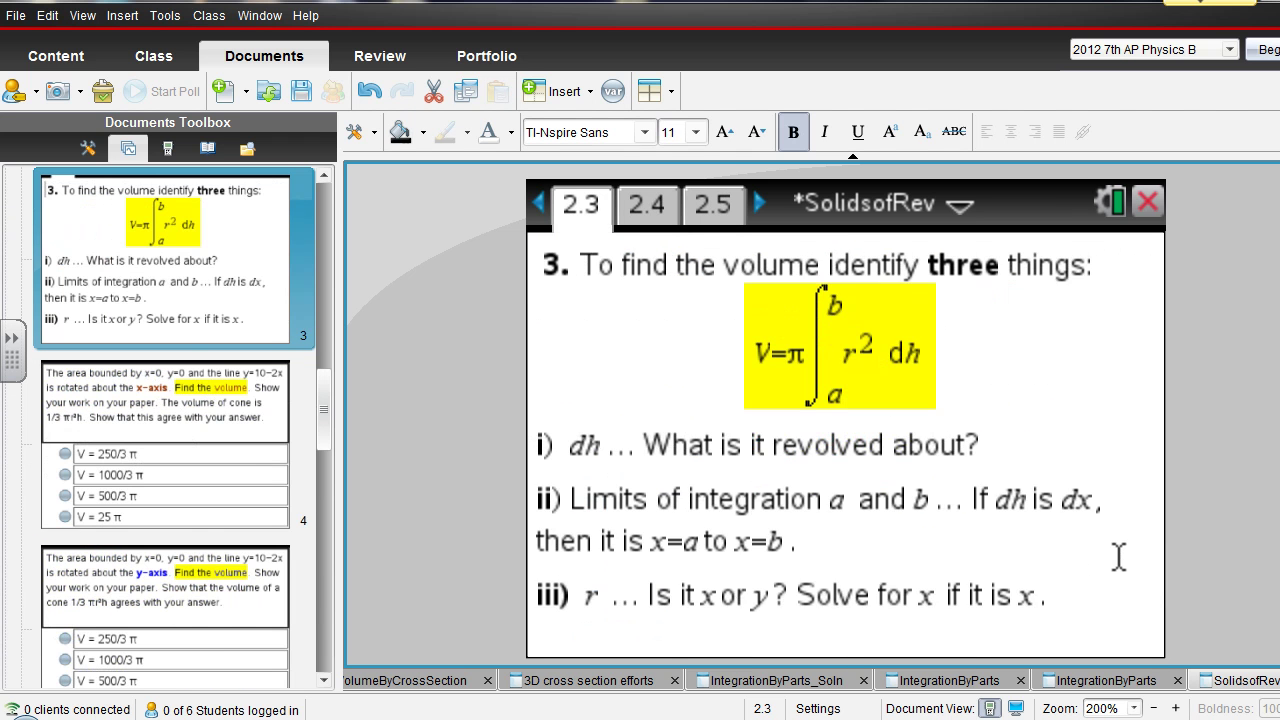
{"action": "key", "text": "ctrl+Left"}
{"action": "key", "text": "ctrl+Left"}
{"action": "key", "text": "ctrl+Left"}
{"action": "key", "text": "ctrl+Left"}
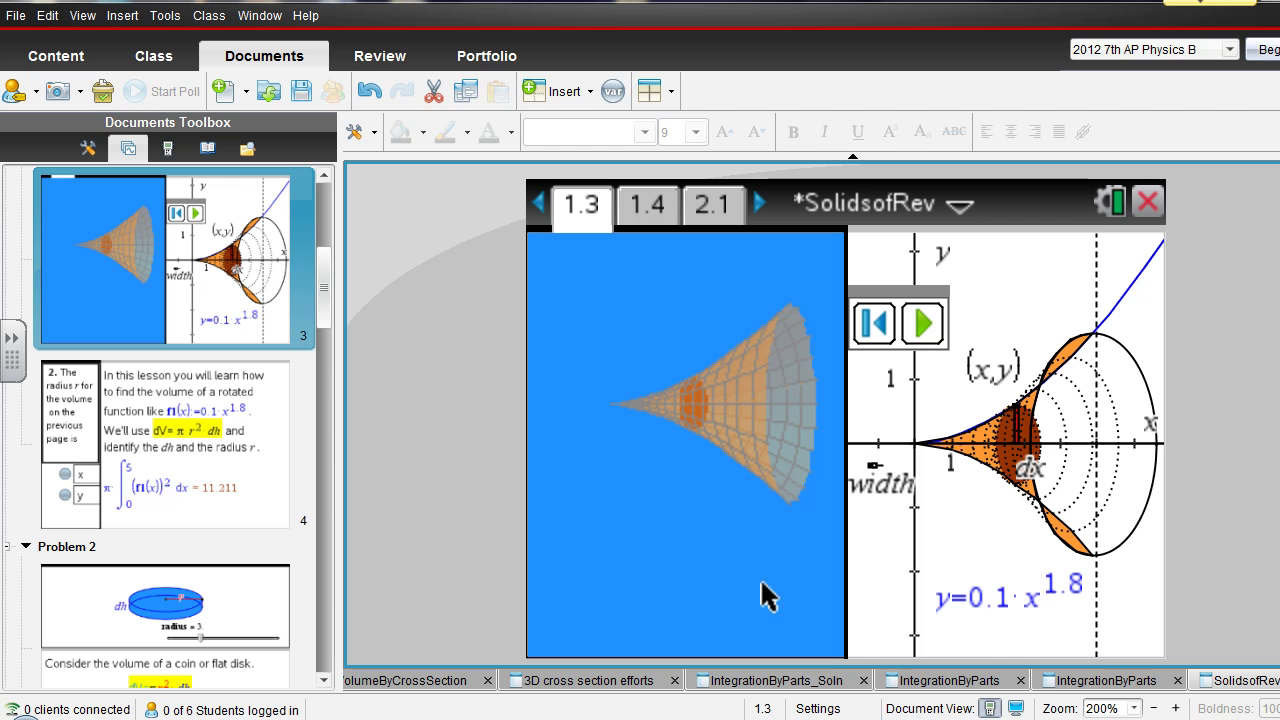
- Tilt the 3D cone-shaped solid on page 1.3 and run its automatic rotation briefly before stopping it
{"action": "left_click", "coordinate": [720, 557]}
{"action": "left_click_drag", "start_coordinate": [722, 568], "coordinate": [719, 633]}
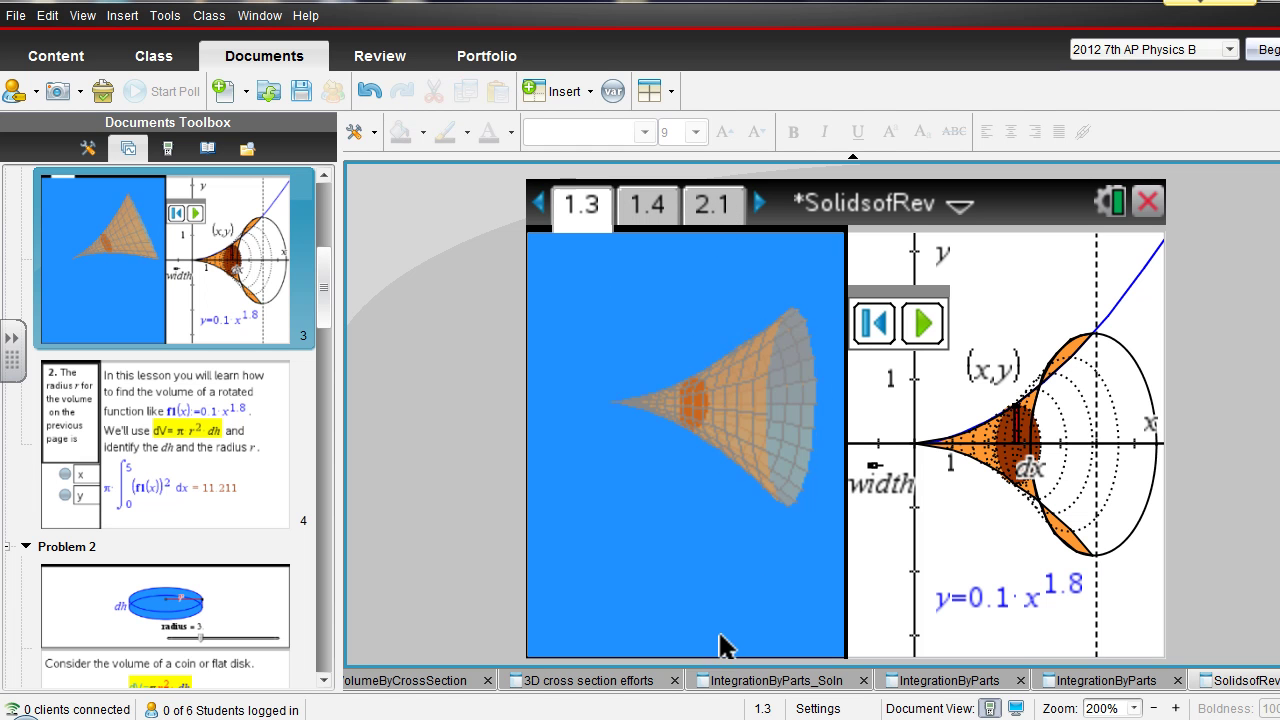
{"action": "key", "text": "a"}
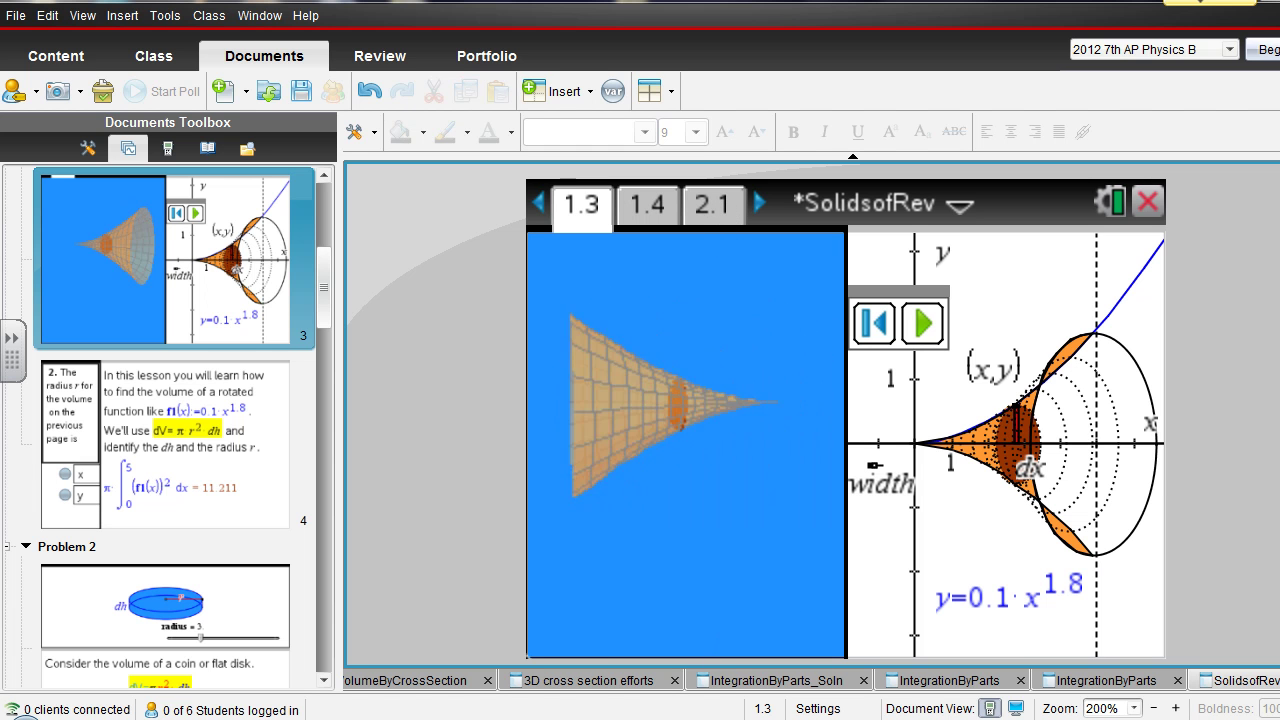
{"action": "key", "text": "Escape"}
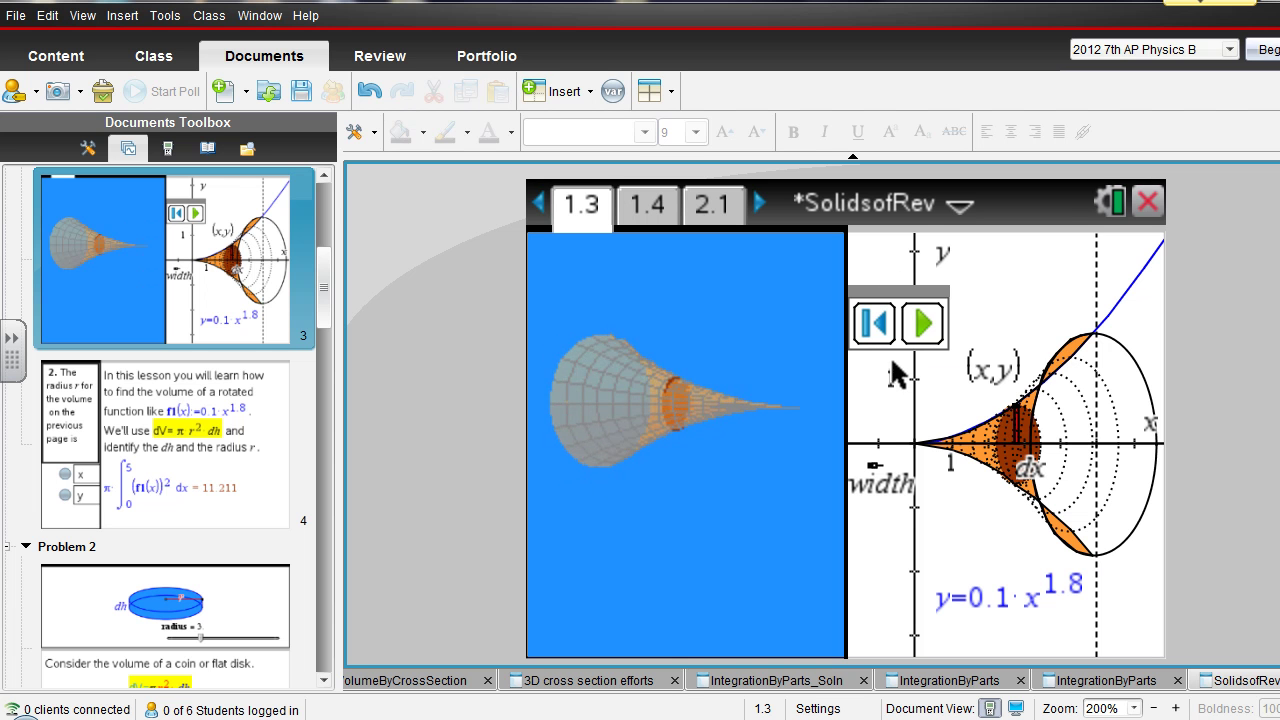
- Play the dx disk animation while turning the 3D solid, pause and reset it, and start it again
{"action": "left_click", "coordinate": [921, 323]}
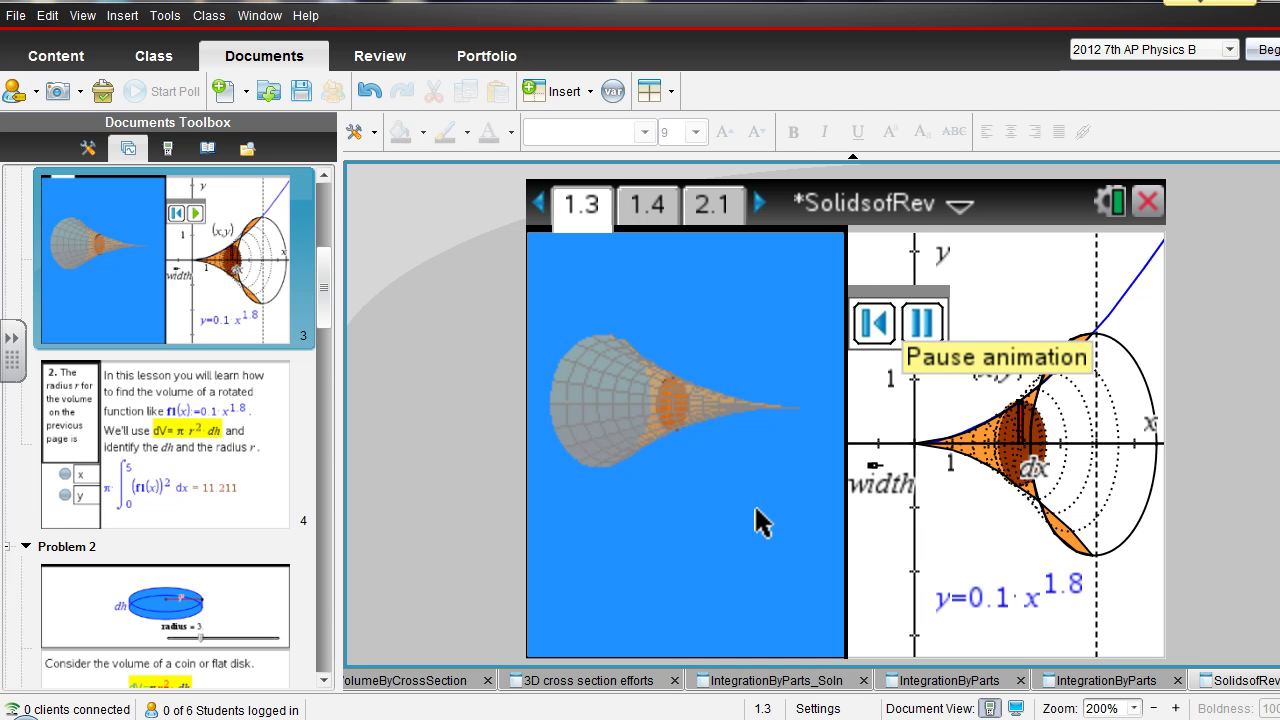
{"action": "left_click_drag", "start_coordinate": [733, 535], "coordinate": [526, 534]}
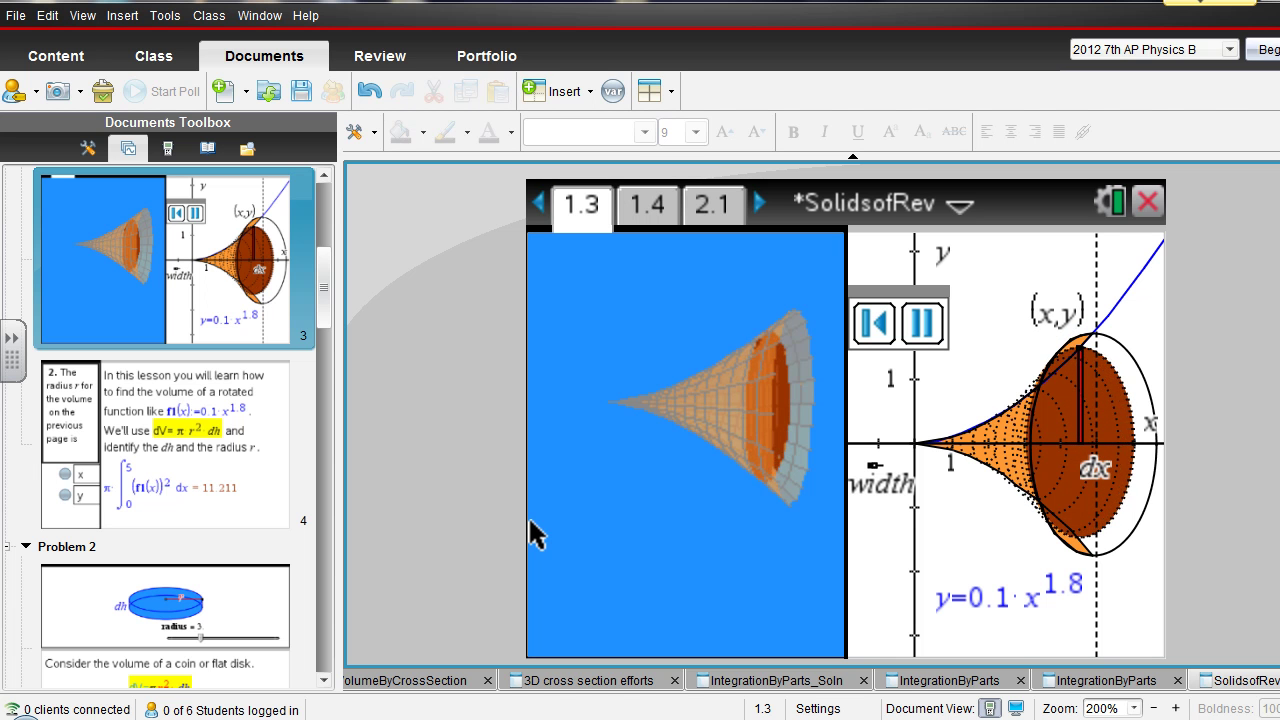
{"action": "left_click", "coordinate": [922, 325]}
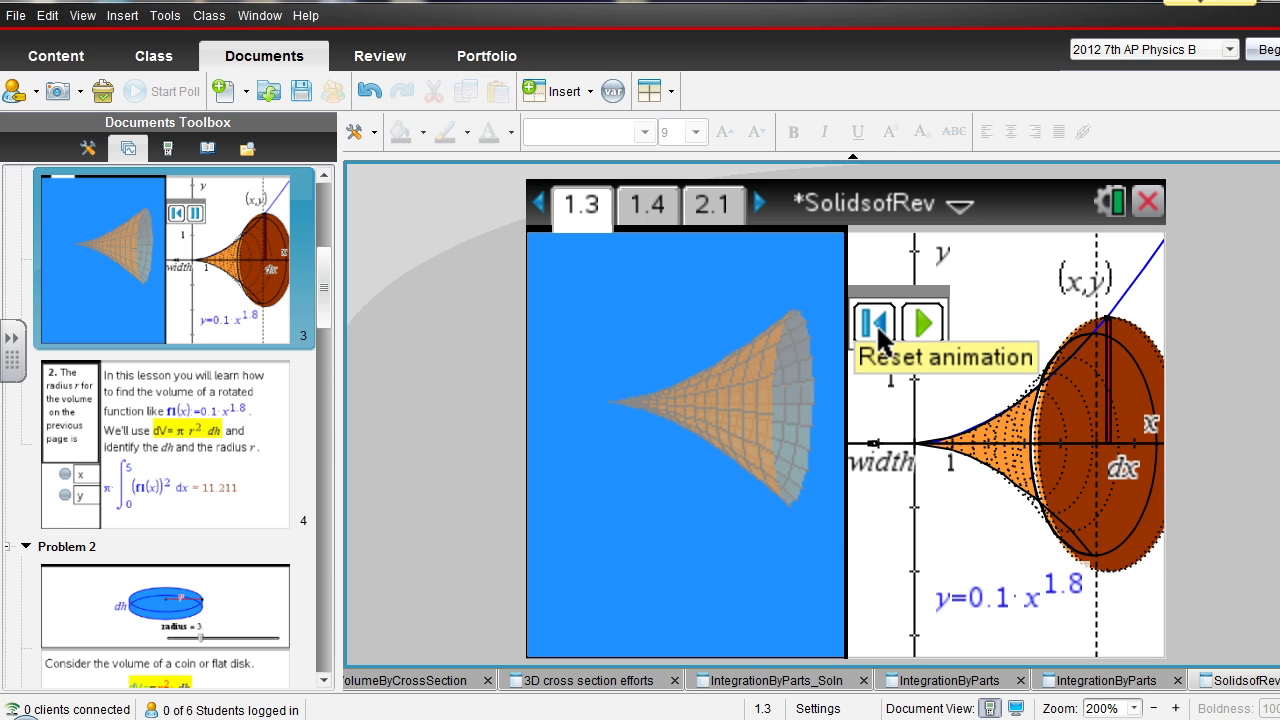
{"action": "left_click", "coordinate": [876, 325]}
{"action": "left_click", "coordinate": [922, 330]}
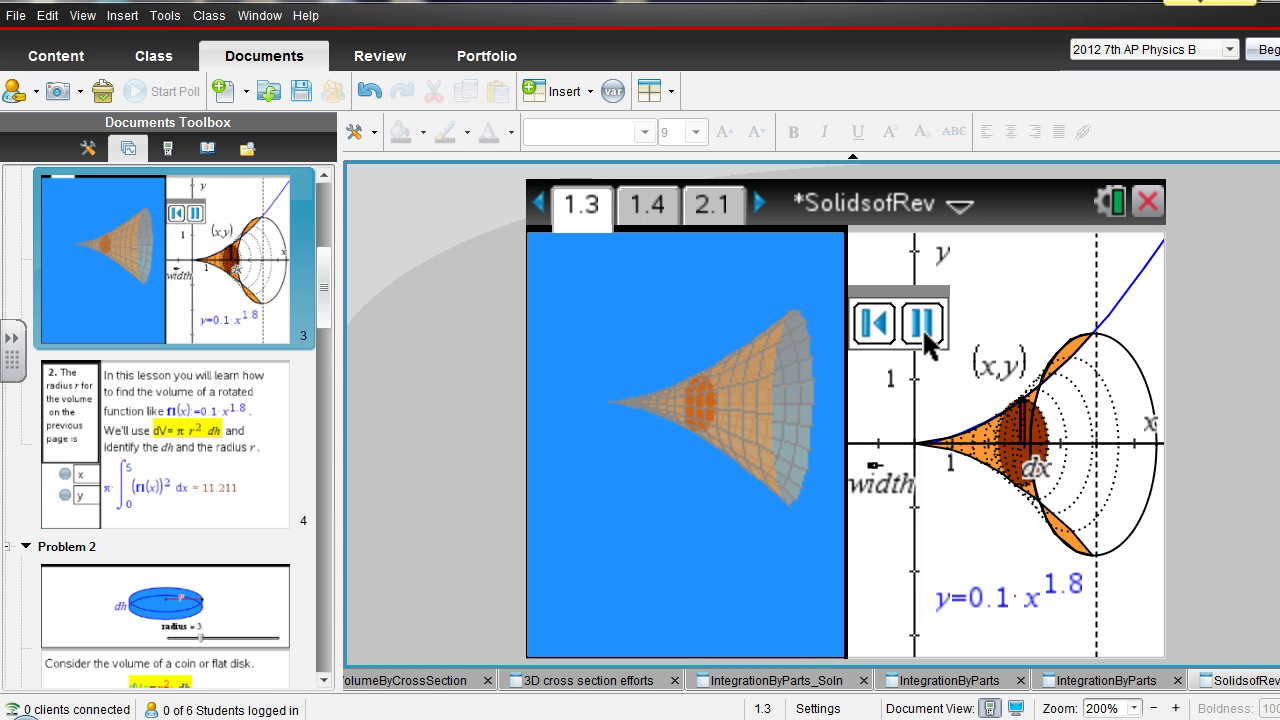
- Pause the dx disk animation and switch to the 3D cross section efforts document
{"action": "left_click", "coordinate": [922, 327]}
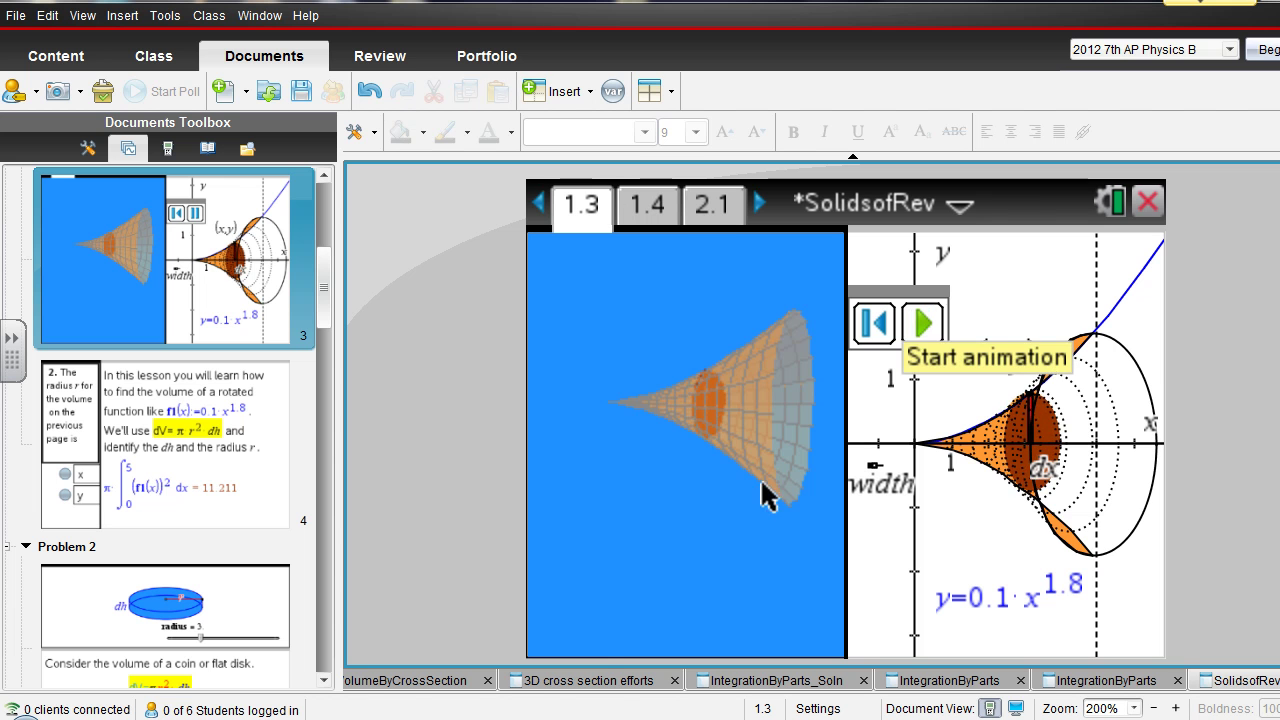
{"action": "left_click", "coordinate": [557, 683]}
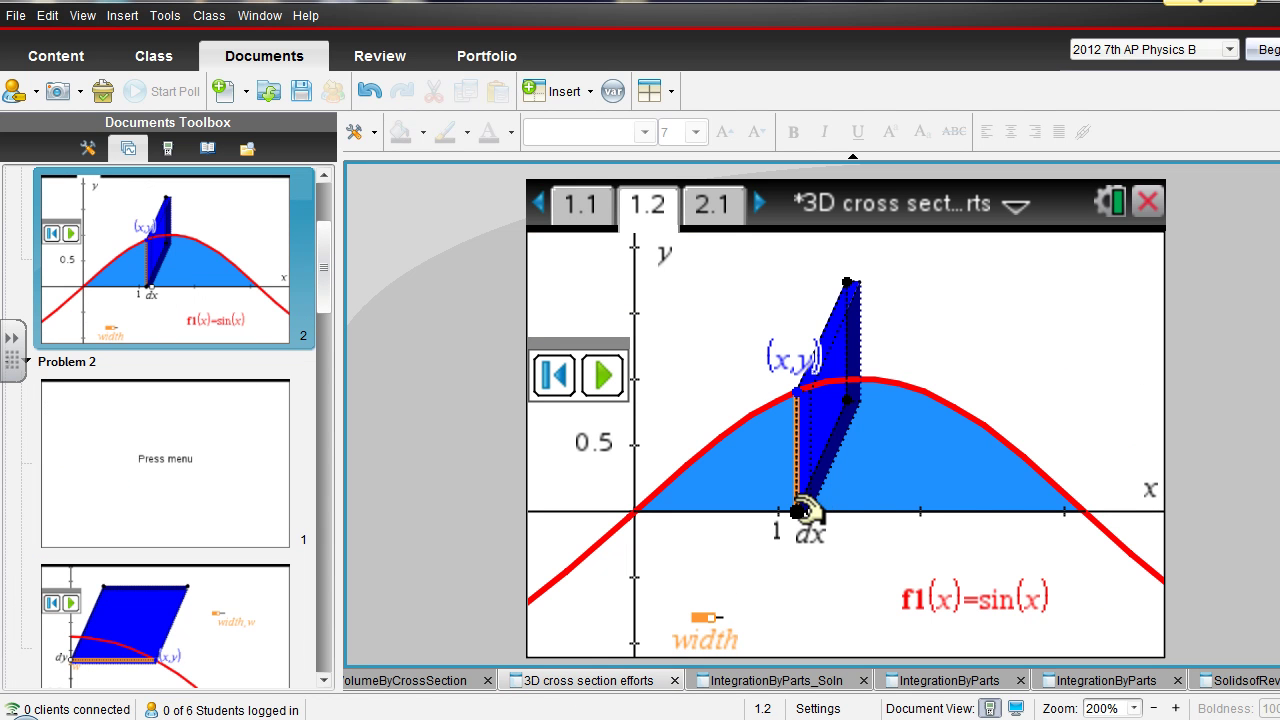
- Move the blue dx cross section to the crest of f1(x)=sin(x) and turn on geometry tracing for it
{"action": "left_click_drag", "start_coordinate": [800, 512], "coordinate": [857, 484]}
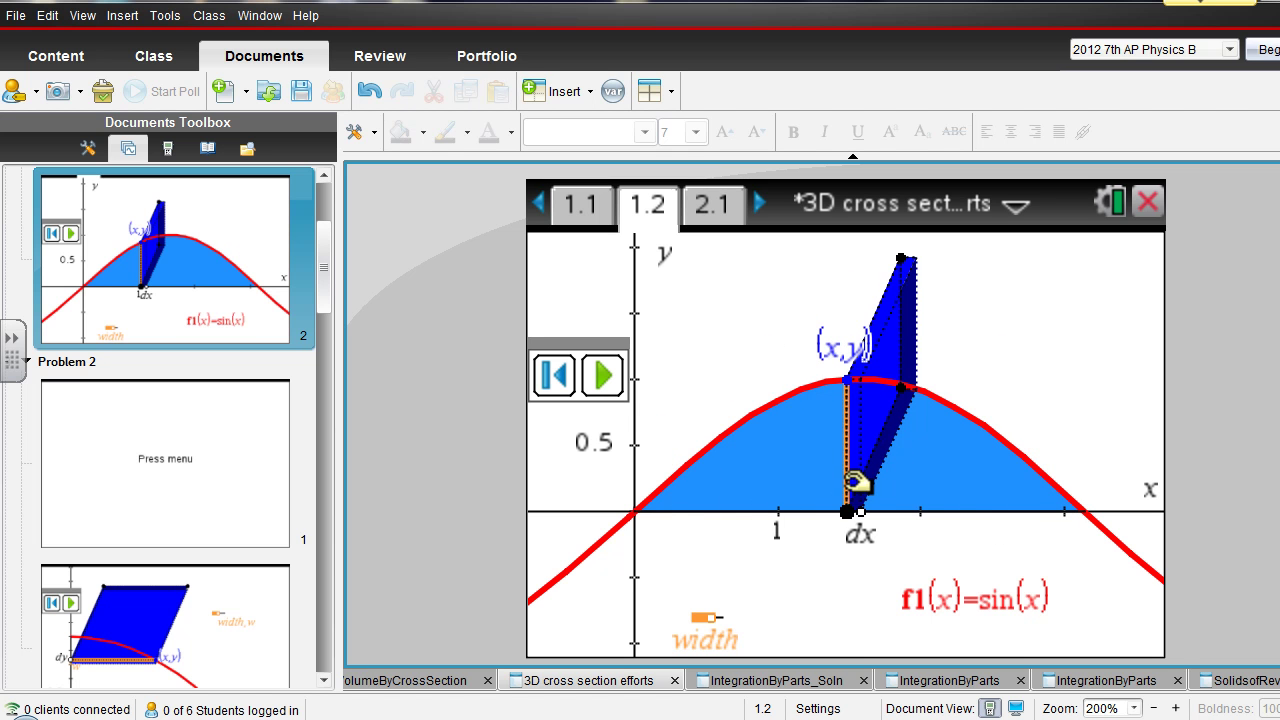
{"action": "right_click", "coordinate": [914, 300]}
{"action": "key", "text": "Up"}
{"action": "key", "text": "Up"}
{"action": "key", "text": "Up"}
{"action": "key", "text": "Up"}
{"action": "key", "text": "Return"}
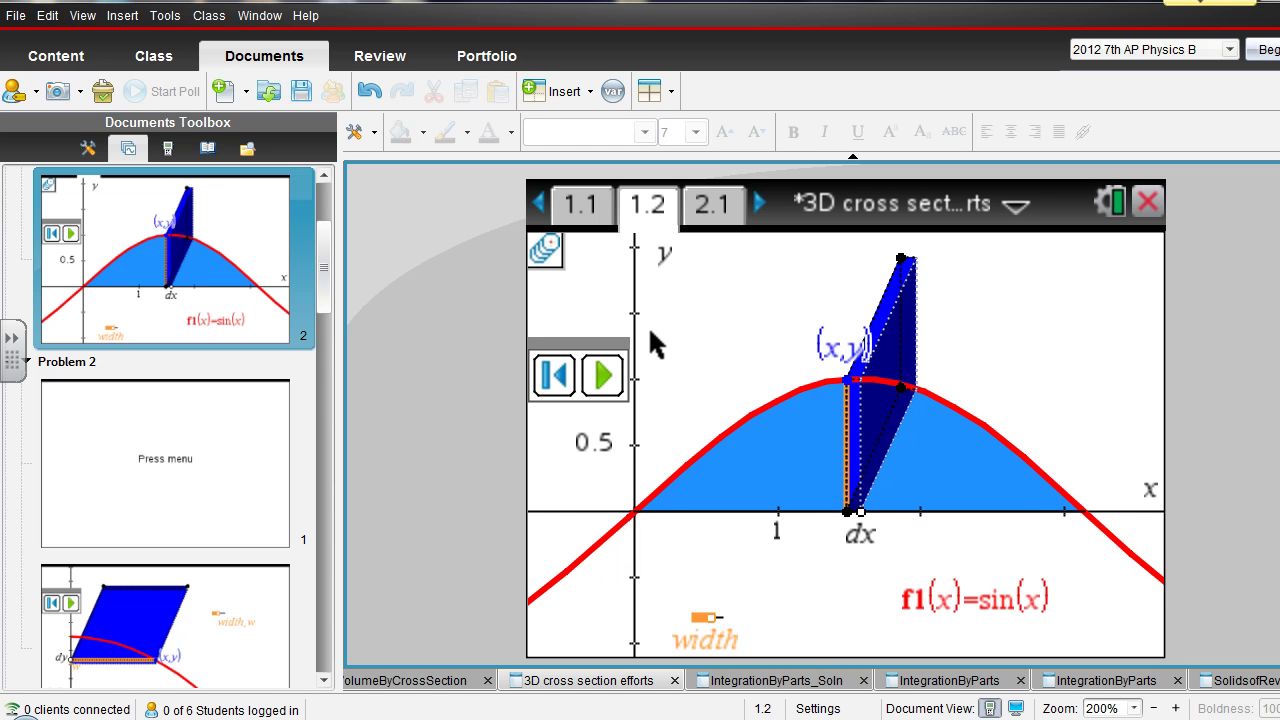
- Sweep the traced dx slice back and forth under the sine curve to build up the solid from its cross sections
{"action": "mouse_move", "coordinate": [848, 520]}
{"action": "left_mouse_down"}
{"action": "mouse_move", "coordinate": [1029, 512]}
{"action": "mouse_move", "coordinate": [765, 510]}
{"action": "left_mouse_up"}
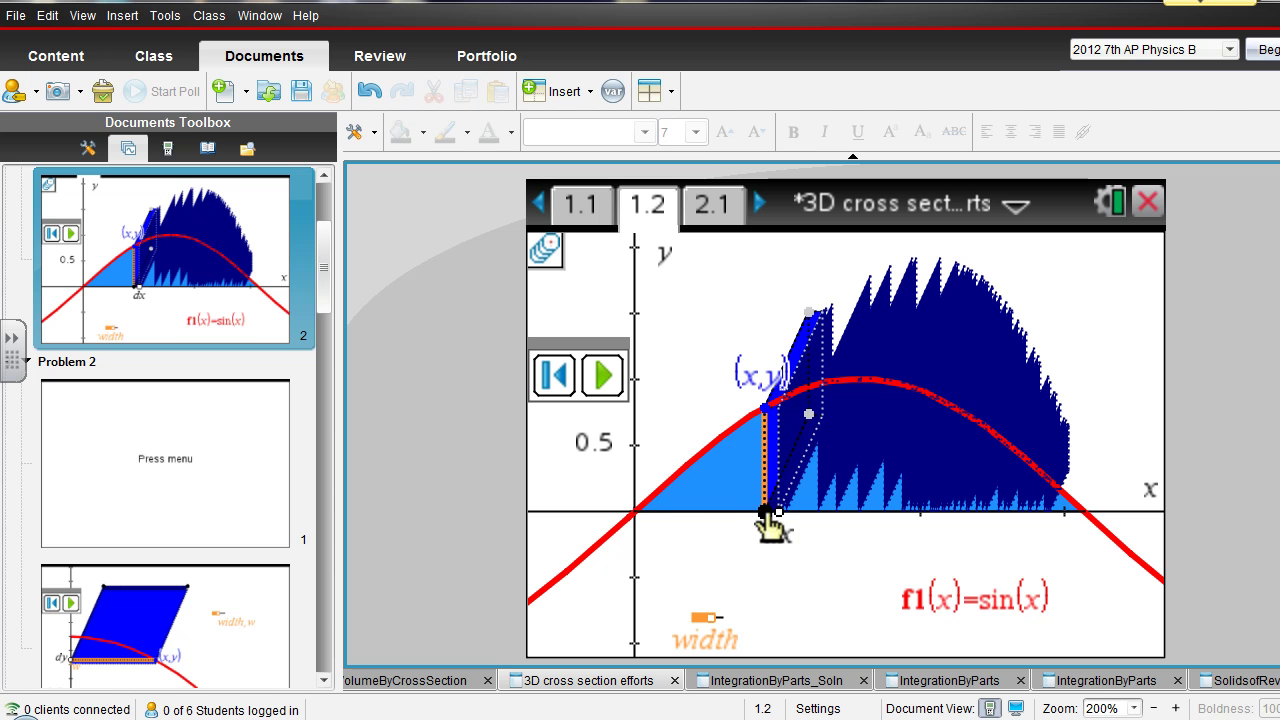
{"action": "left_click_drag", "start_coordinate": [765, 515], "coordinate": [992, 466]}
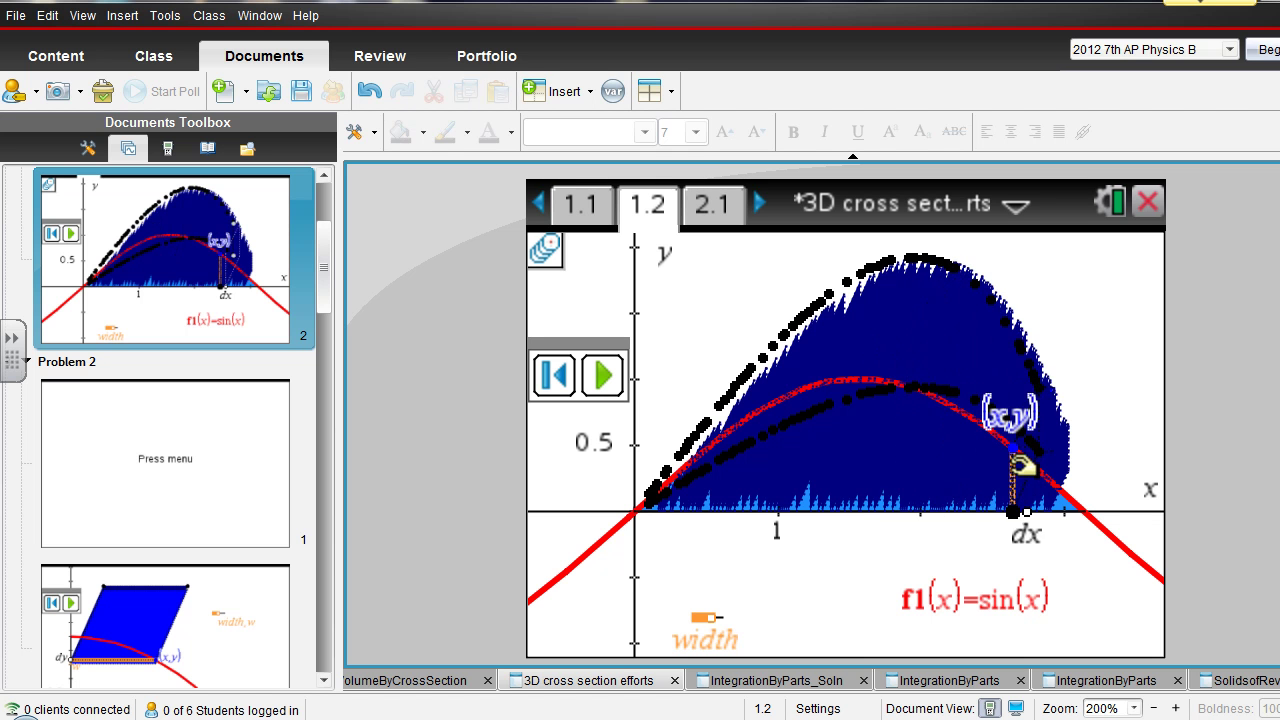
{"action": "mouse_move", "coordinate": [1020, 465]}
{"action": "left_mouse_down"}
{"action": "mouse_move", "coordinate": [1092, 466]}
{"action": "mouse_move", "coordinate": [1092, 440]}
{"action": "mouse_move", "coordinate": [886, 450]}
{"action": "left_mouse_up"}
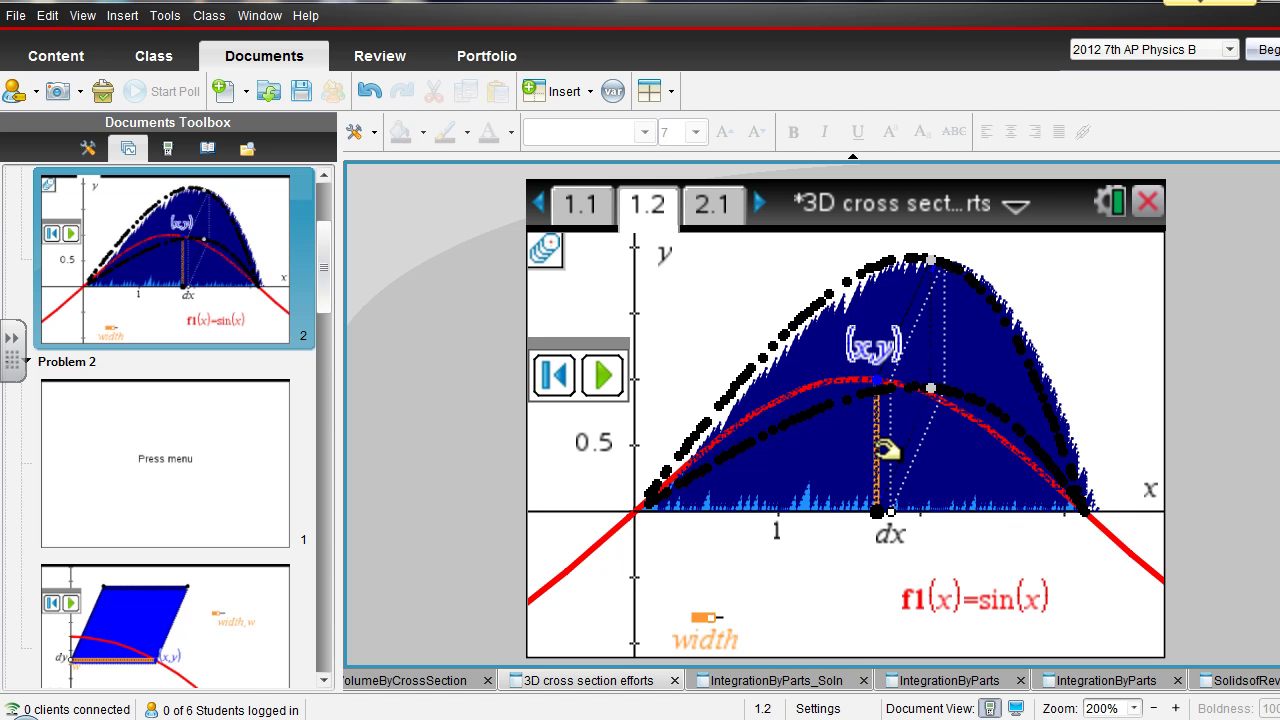
- Open page 1.1 with the 3D cross-section solid and rotate it to view it from the side
{"action": "left_click_drag", "start_coordinate": [323, 277], "coordinate": [325, 223]}
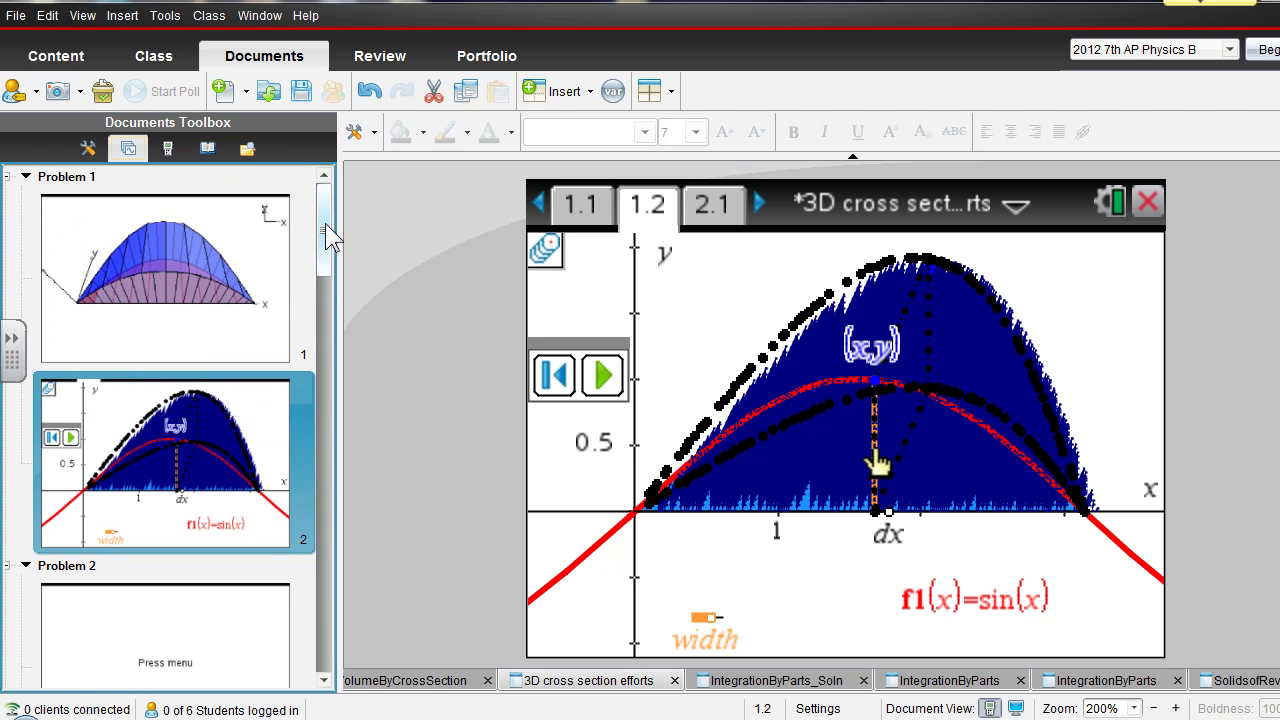
{"action": "left_click", "coordinate": [197, 340]}
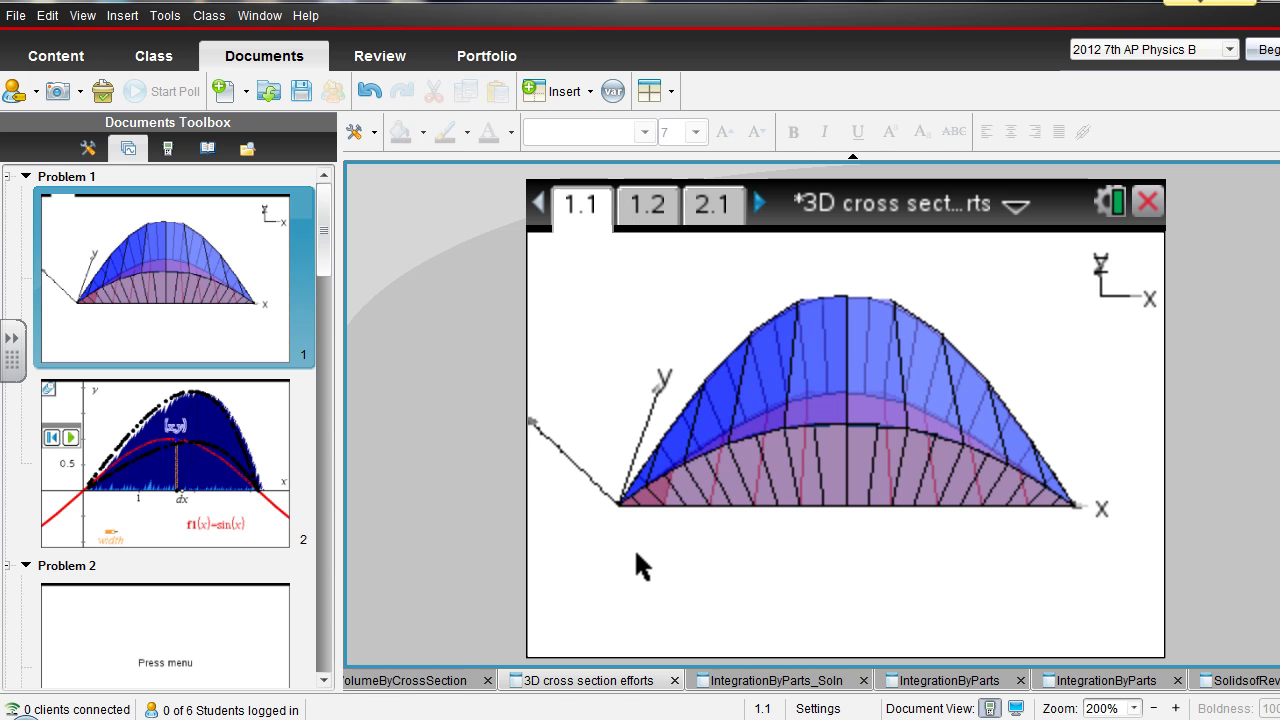
{"action": "left_click_drag", "start_coordinate": [634, 547], "coordinate": [533, 198]}
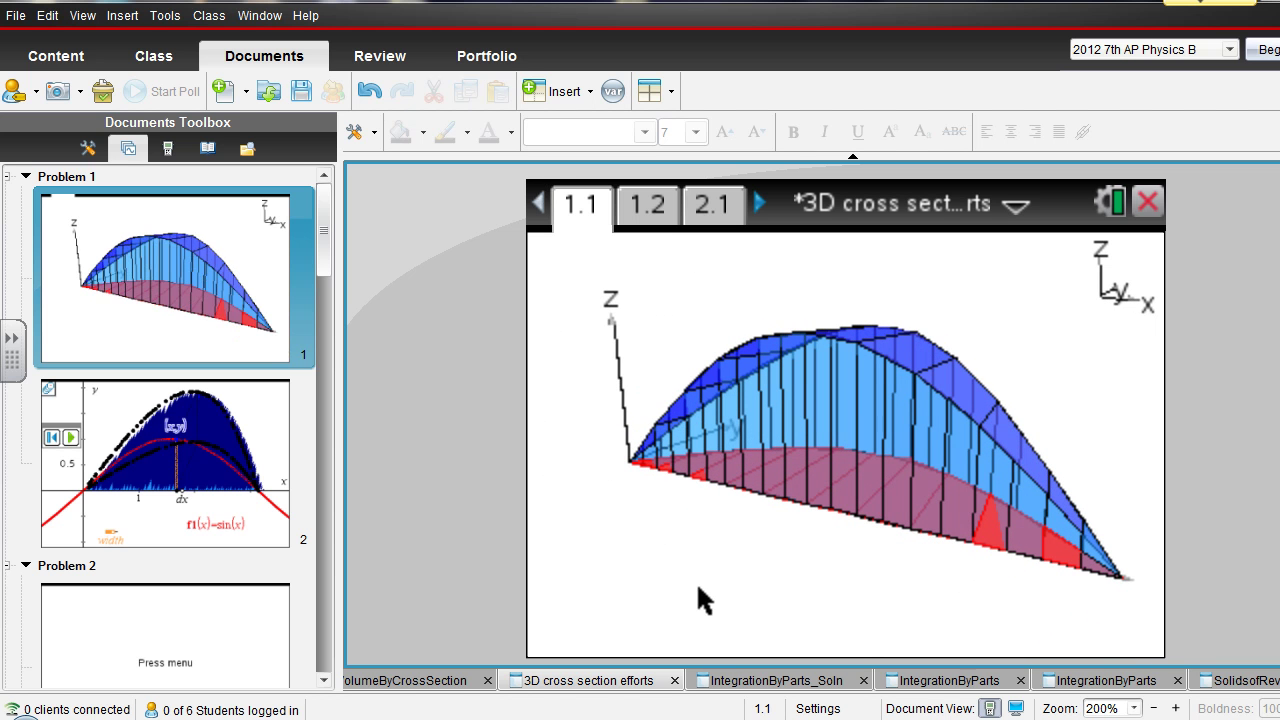
- Examine the parametric equations of the four surfaces on page 1.1, going back from xp4 to xp1
{"action": "key", "text": "ctrl+g"}
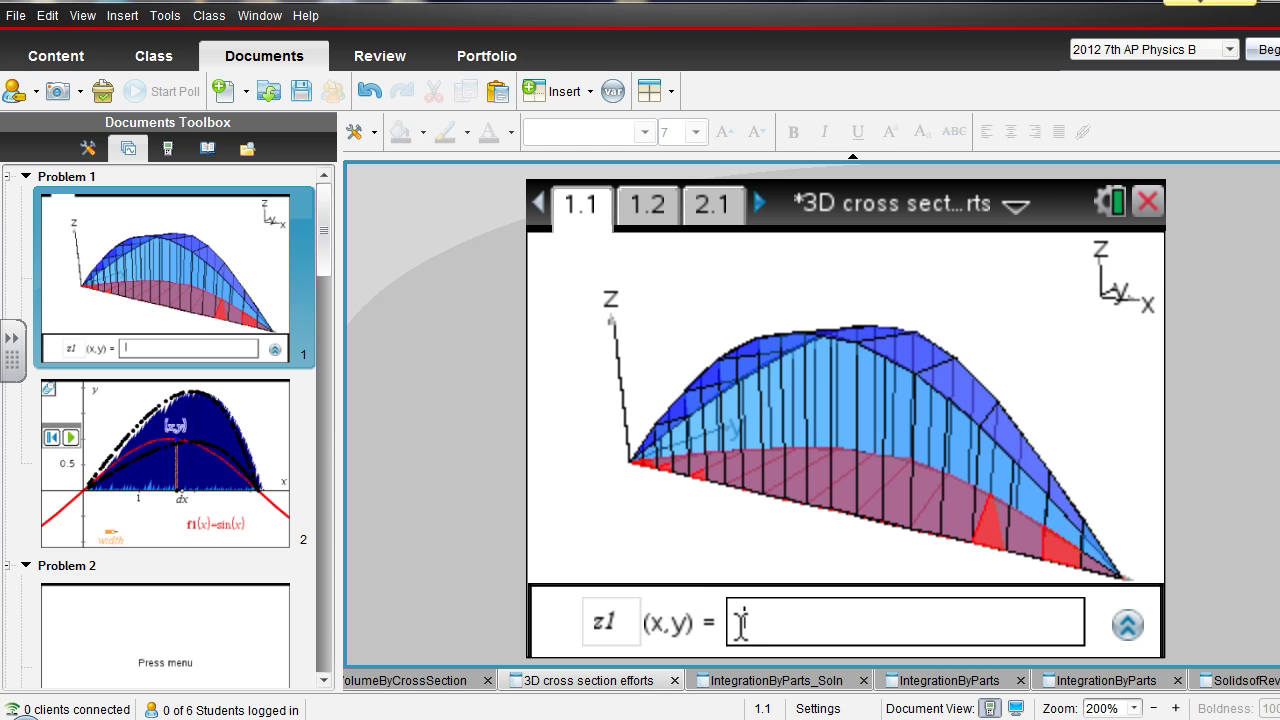
{"action": "right_click", "coordinate": [741, 622]}
{"action": "key", "text": "Right"}
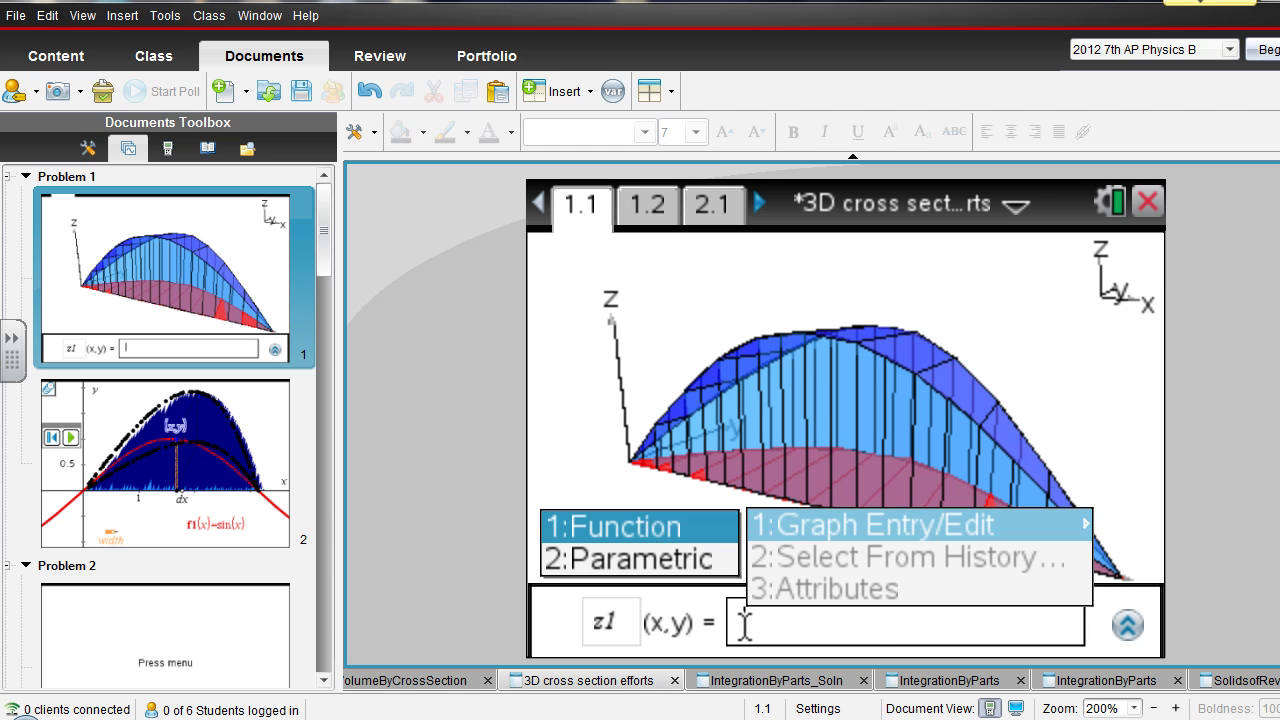
{"action": "key", "text": "2"}
{"action": "key", "text": "Up"}
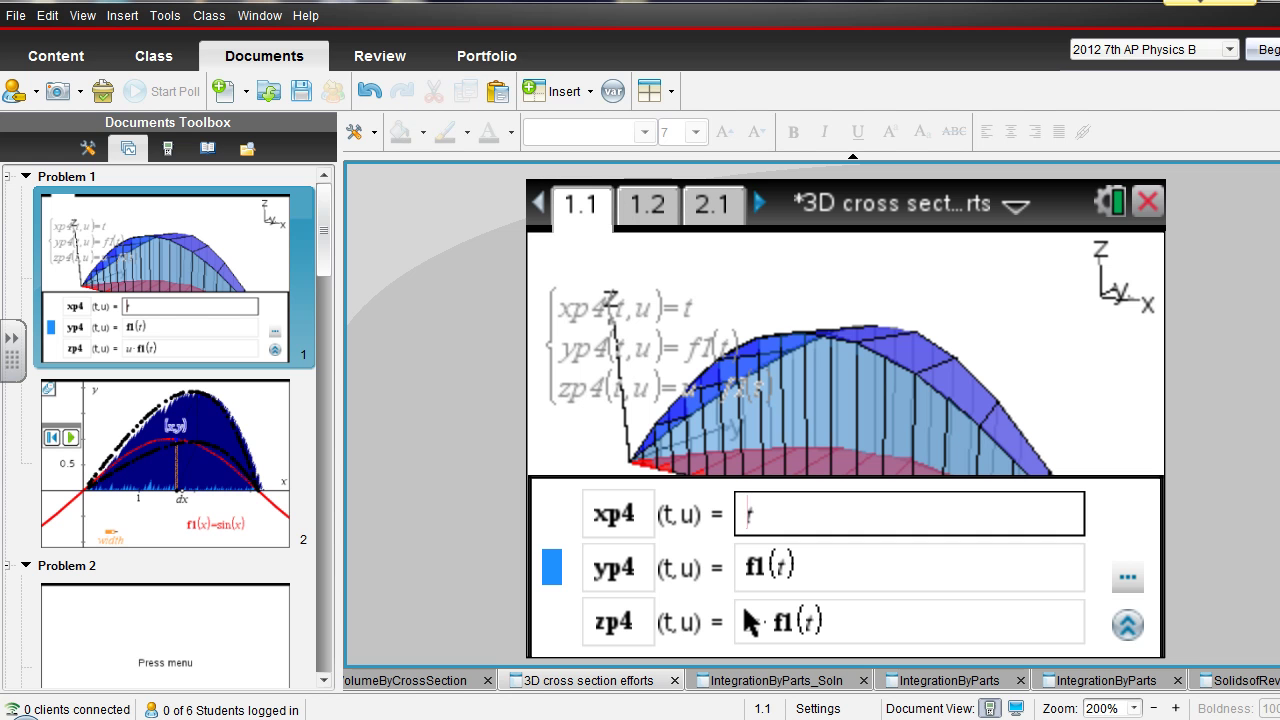
{"action": "key", "text": "Up"}
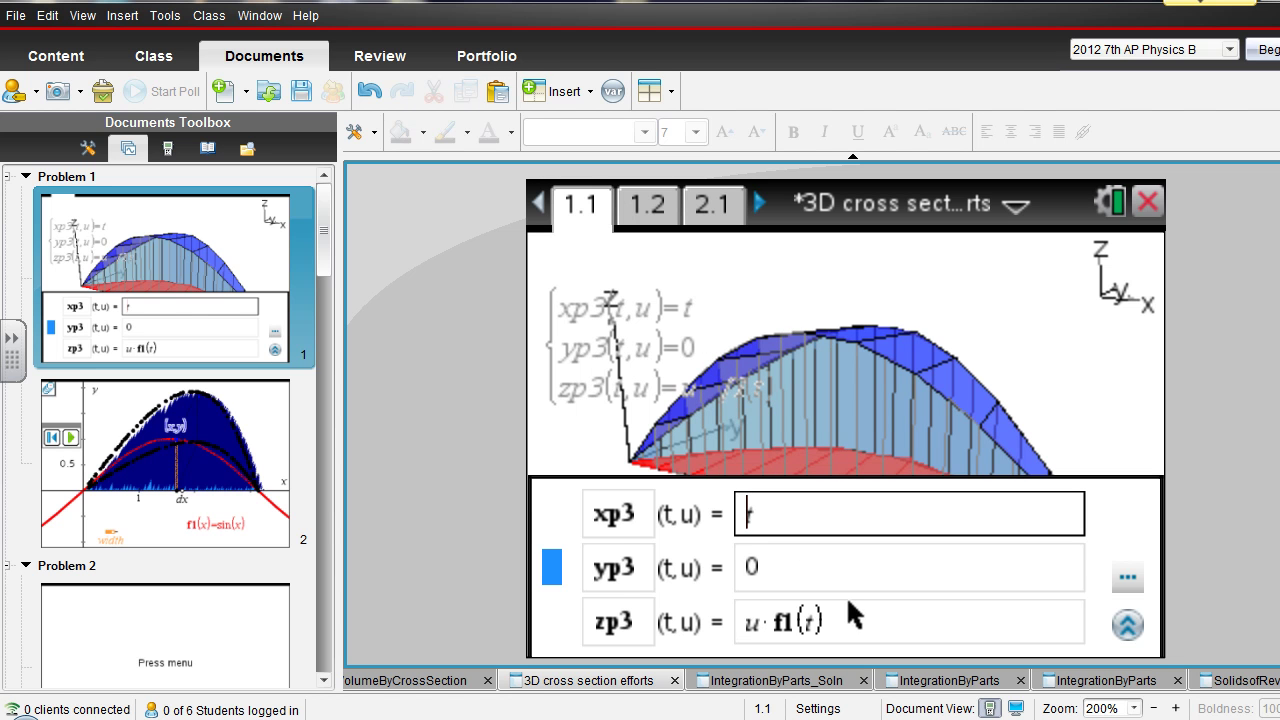
{"action": "key", "text": "Up"}
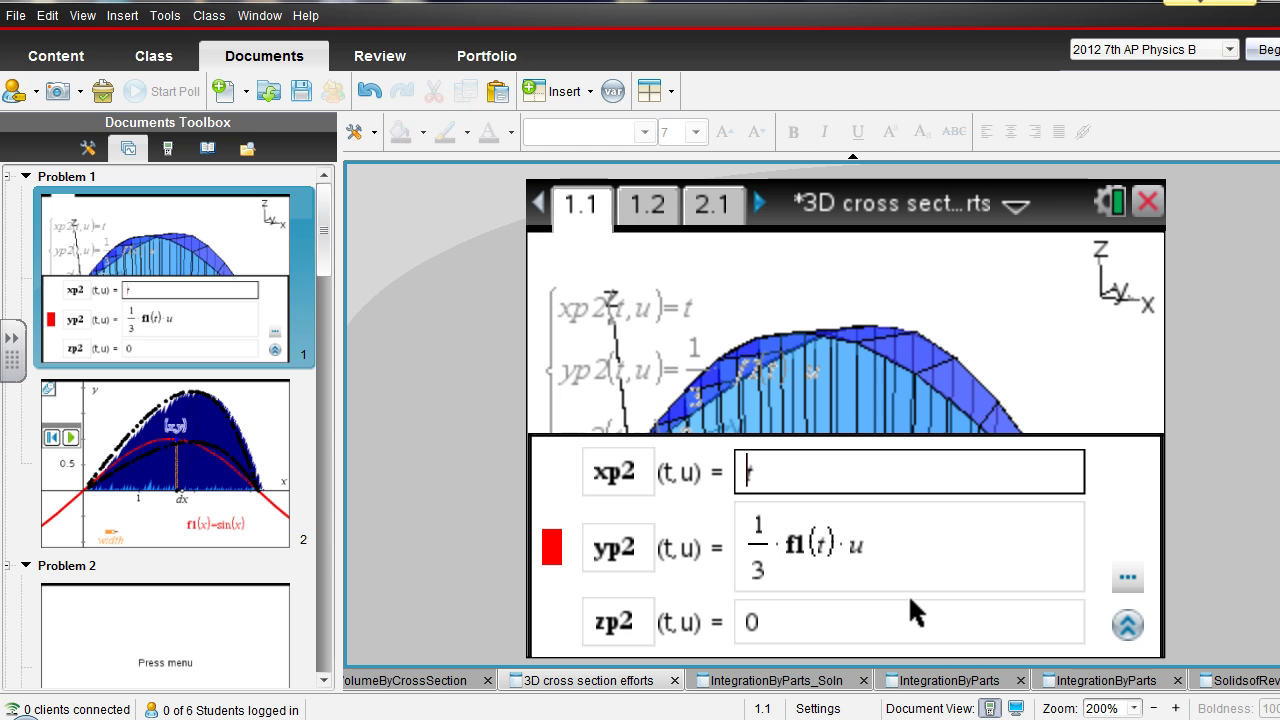
{"action": "key", "text": "Up"}
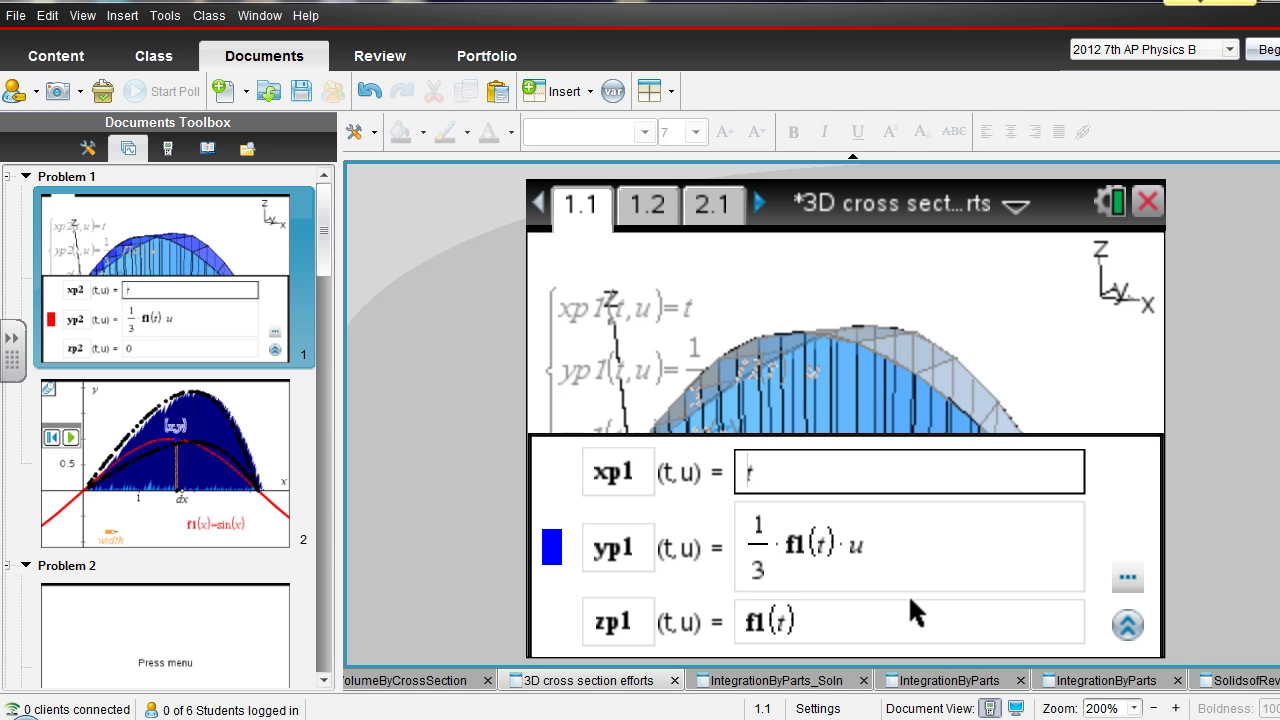
{"action": "key", "text": "Down"}
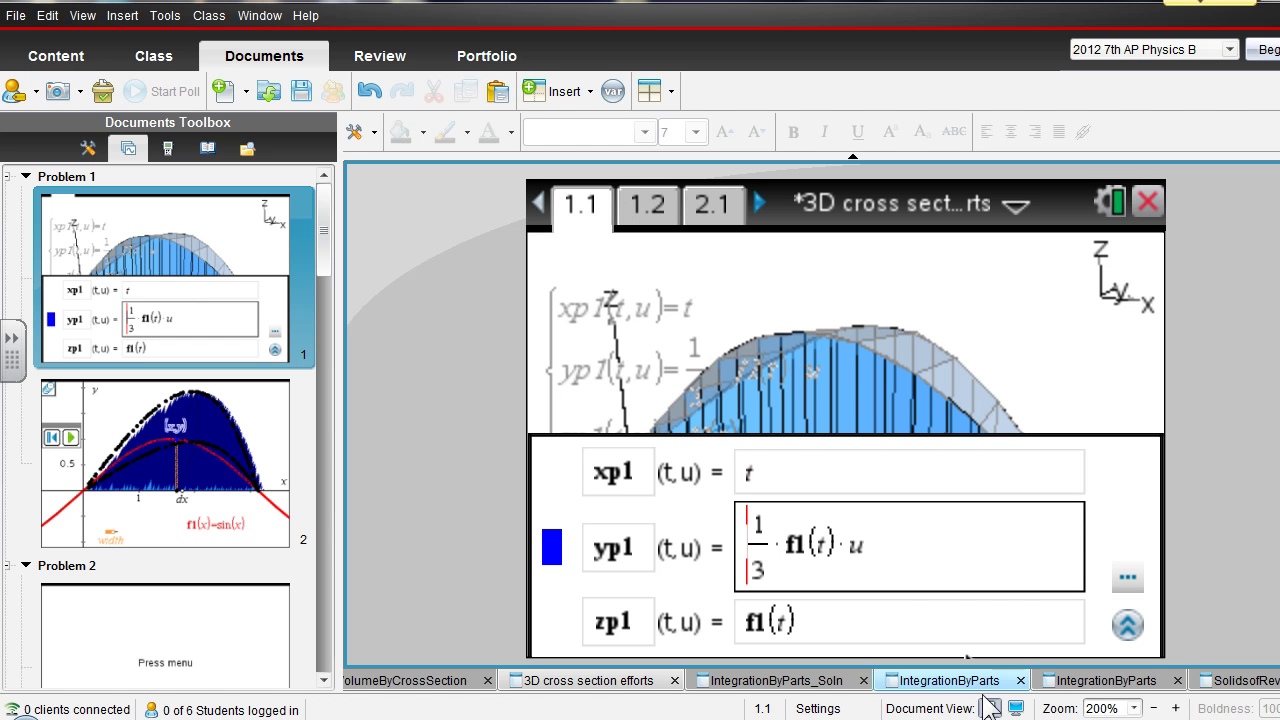
- Switch the document to computer view, then tilt the 3D solid on page 1.1 and shrink its display
{"action": "left_click", "coordinate": [1016, 708]}
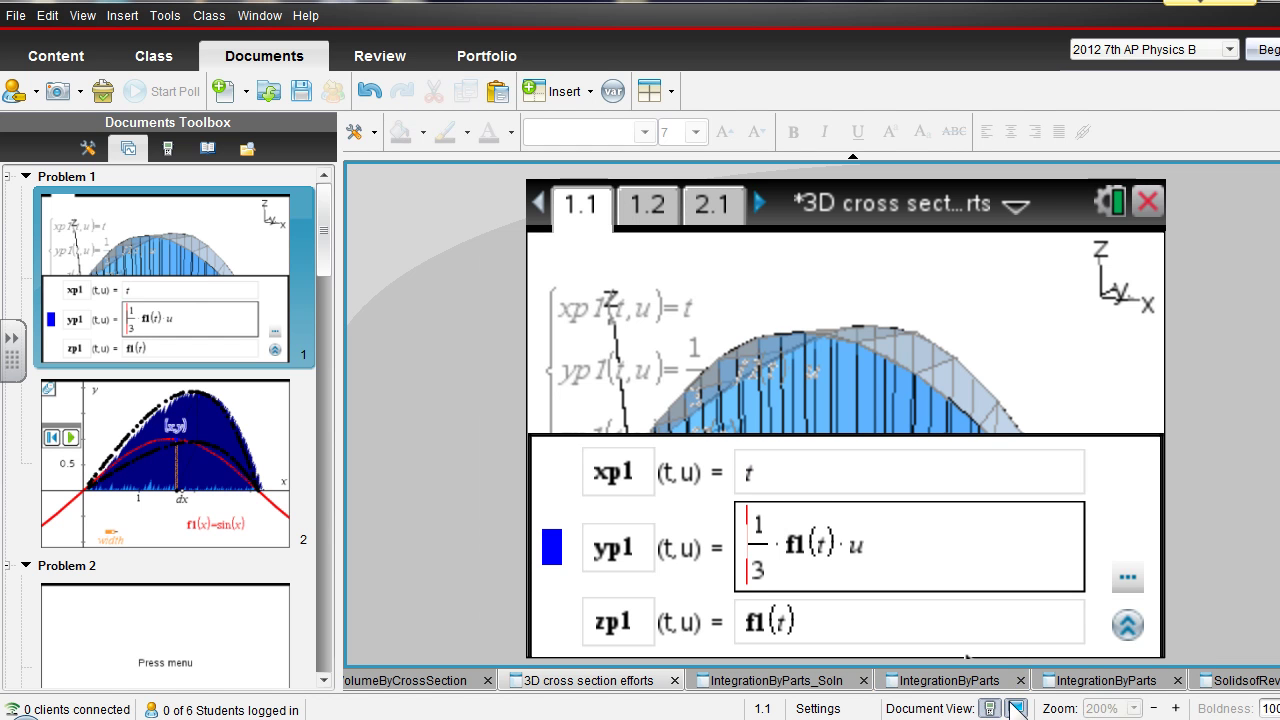
{"action": "left_click", "coordinate": [717, 557]}
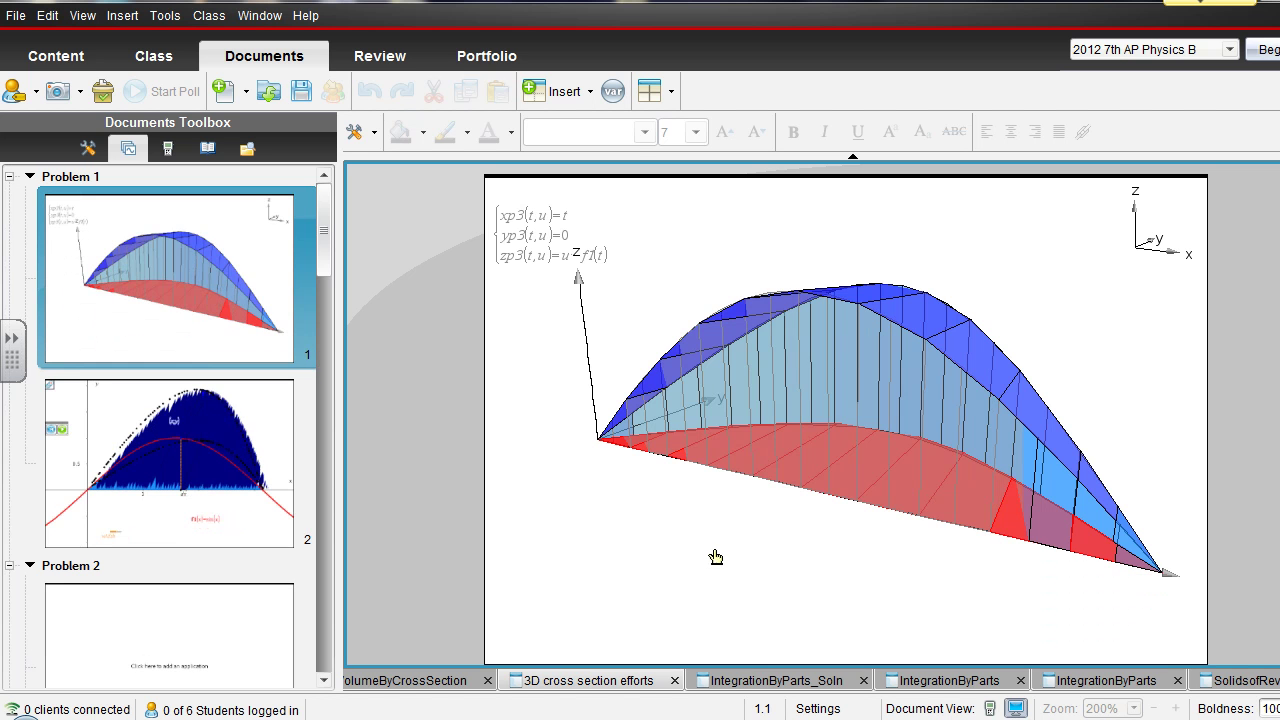
{"action": "key", "text": "Down"}
{"action": "key", "text": "Down"}
{"action": "key", "text": "Down"}
{"action": "key", "text": "Down"}
{"action": "key", "text": "Down"}
{"action": "key", "text": "Down"}
{"action": "key", "text": "Down"}
{"action": "key", "text": "Down"}
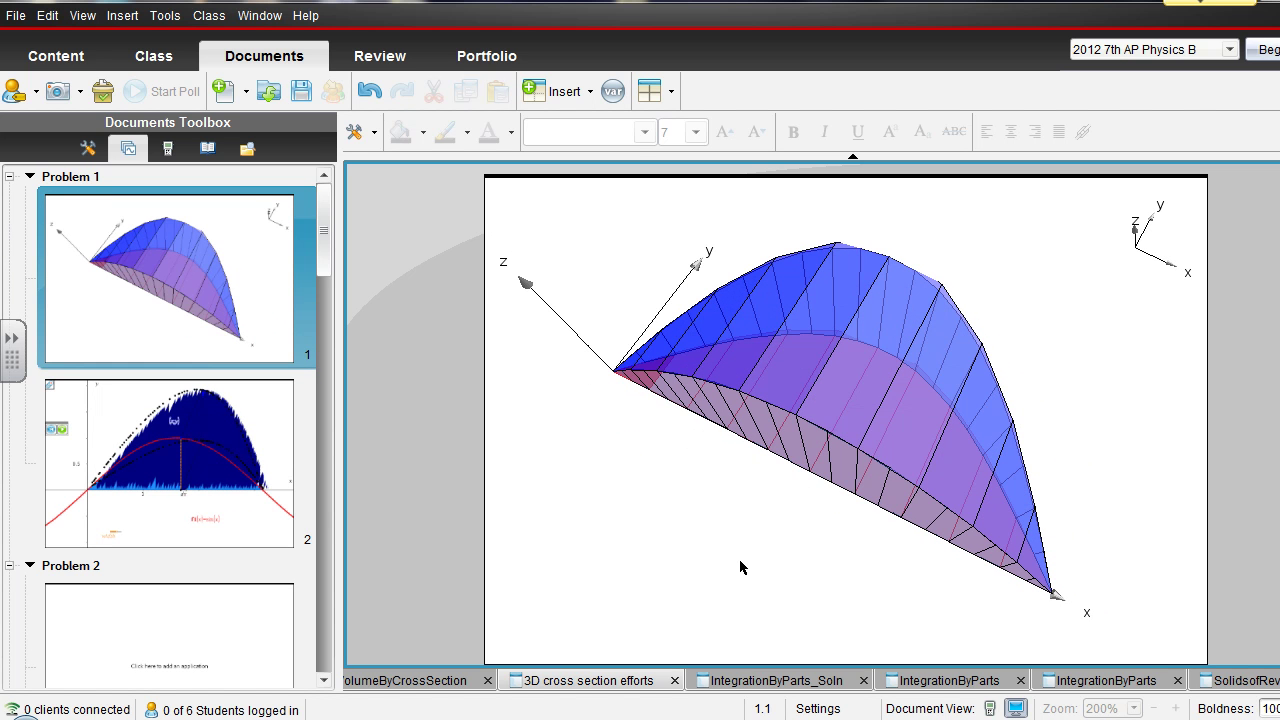
{"action": "key", "text": "asterisk"}
{"action": "scroll", "coordinate": [740, 567], "scroll_direction": "down", "scroll_amount": 3}
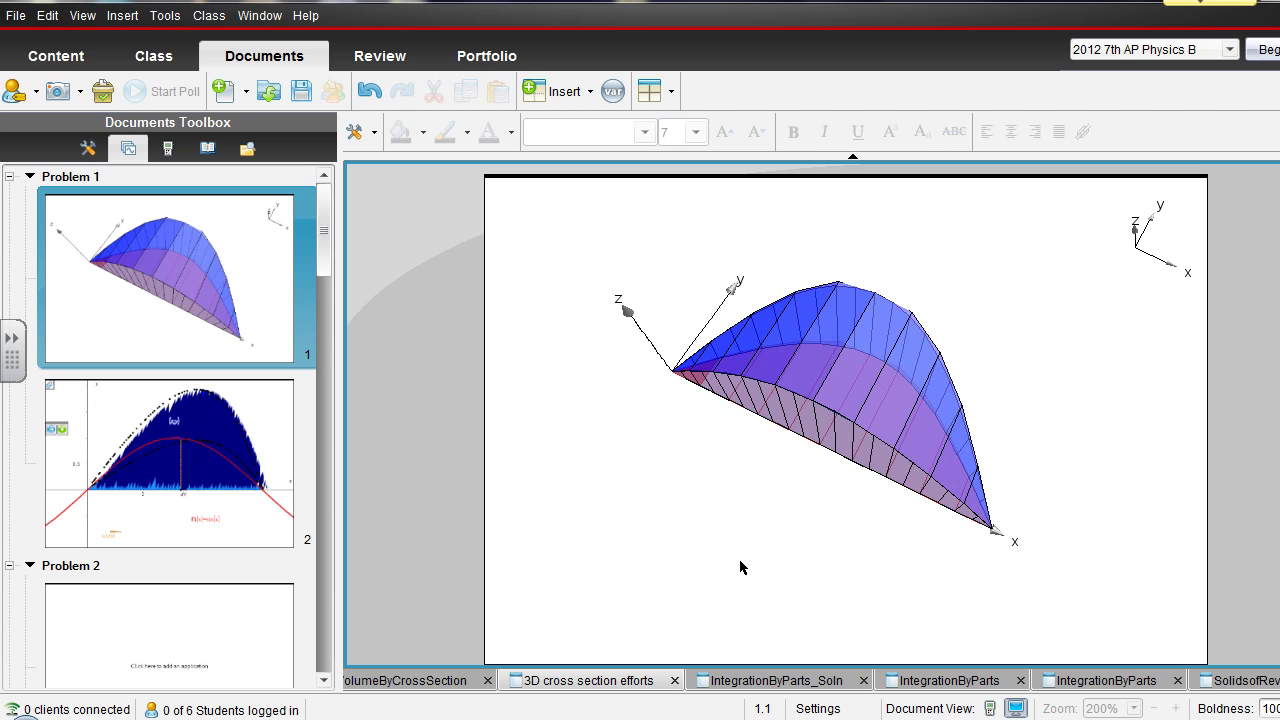
- Rotate the 3D solid in several directions to inspect its underside, base and open end, finishing with the z-axis upright
{"action": "key", "text": "Up"}
{"action": "key", "text": "Up"}
{"action": "key", "text": "Up"}
{"action": "key", "text": "Up"}
{"action": "key", "text": "Up"}
{"action": "key", "text": "Up"}
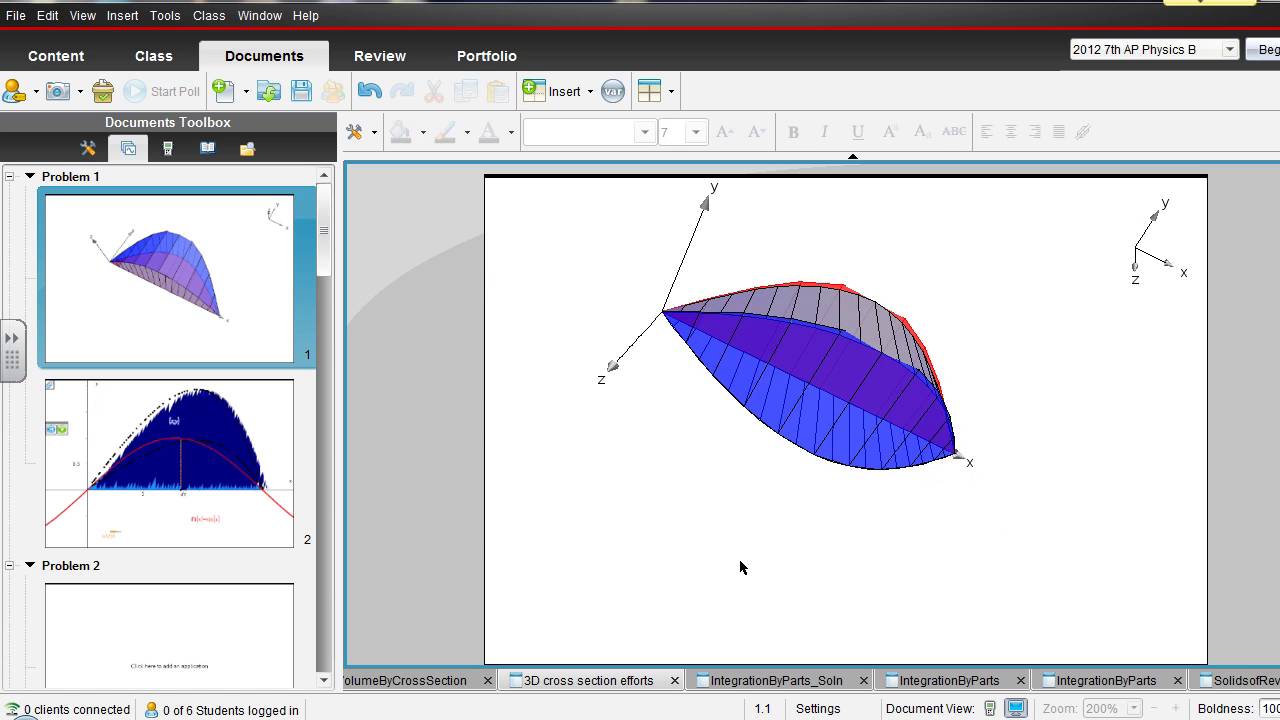
{"action": "key", "text": "Right"}
{"action": "key", "text": "Right"}
{"action": "key", "text": "Right"}
{"action": "key", "text": "Right"}
{"action": "key", "text": "Left"}
{"action": "key", "text": "Left"}
{"action": "key", "text": "Left"}
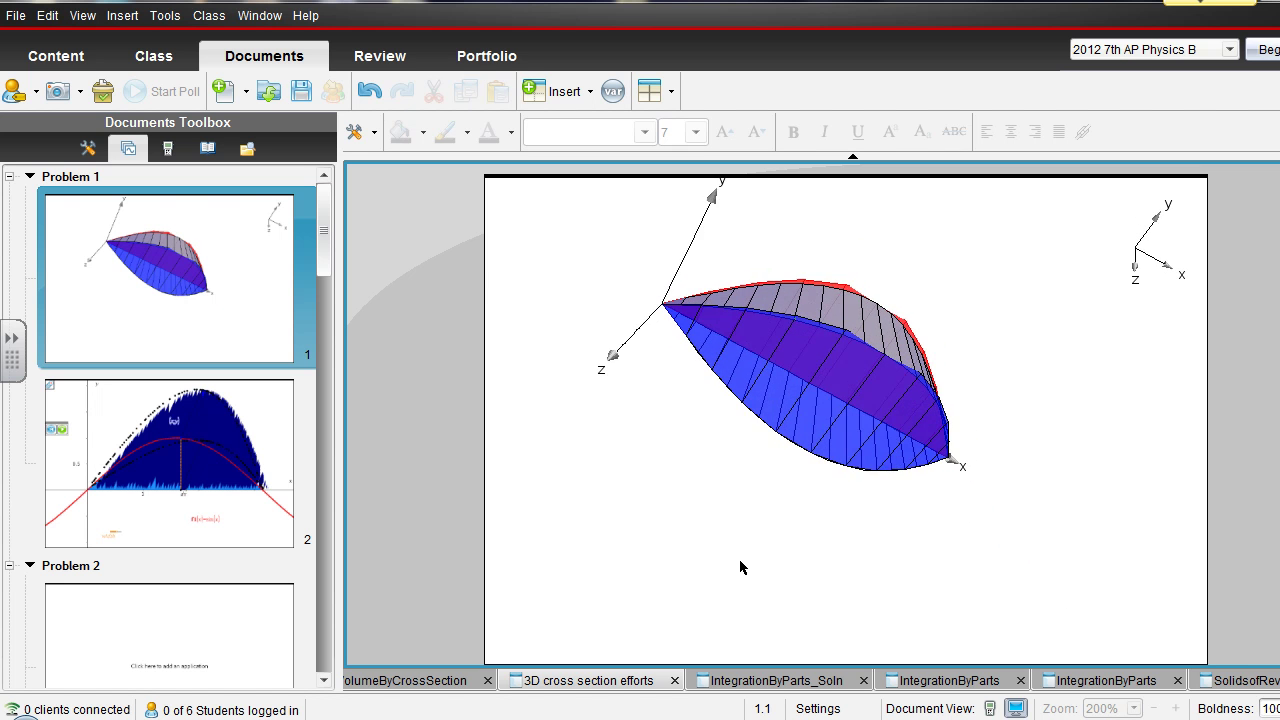
{"action": "key", "text": "Left"}
{"action": "key", "text": "Left"}
{"action": "key", "text": "Left"}
{"action": "key", "text": "Left"}
{"action": "key", "text": "Left"}
{"action": "key", "text": "Left"}
{"action": "key", "text": "Left"}
{"action": "key", "text": "Left"}
{"action": "key", "text": "Right"}
{"action": "key", "text": "Down"}
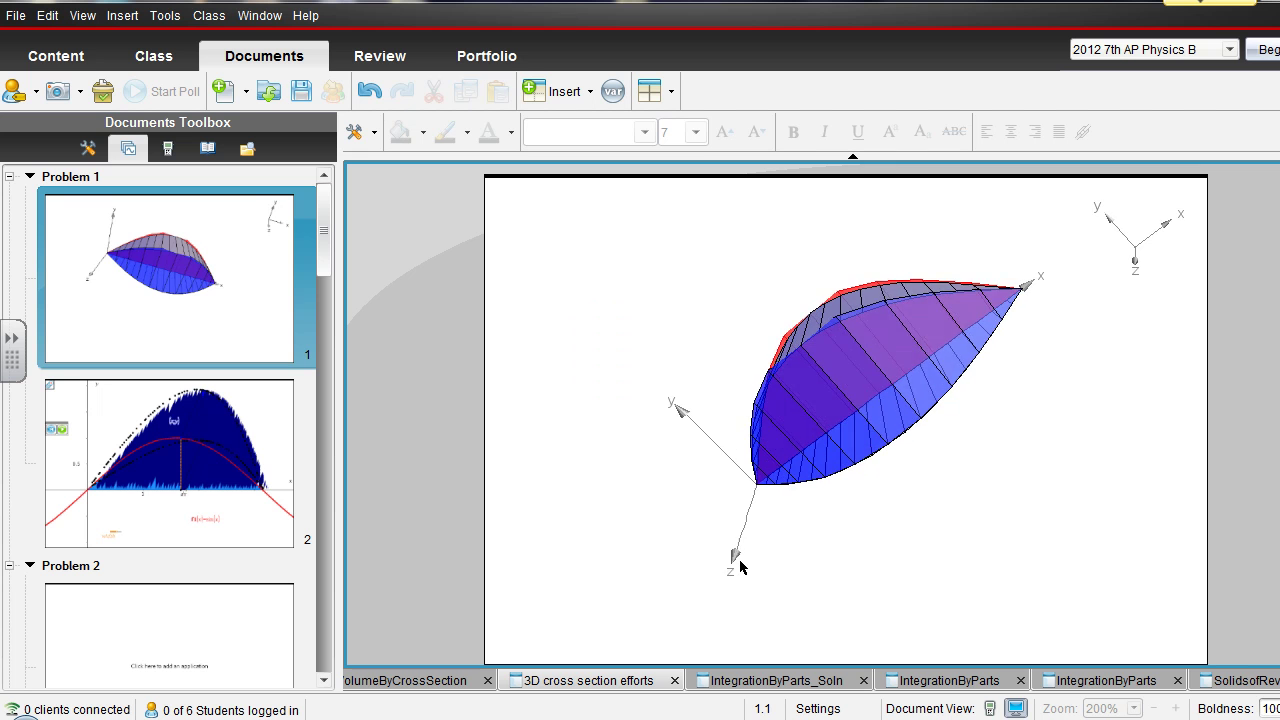
{"action": "key", "text": "Down"}
{"action": "key", "text": "Down"}
{"action": "key", "text": "Left"}
{"action": "key", "text": "Right"}
{"action": "key", "text": "Right"}
{"action": "key", "text": "Down"}
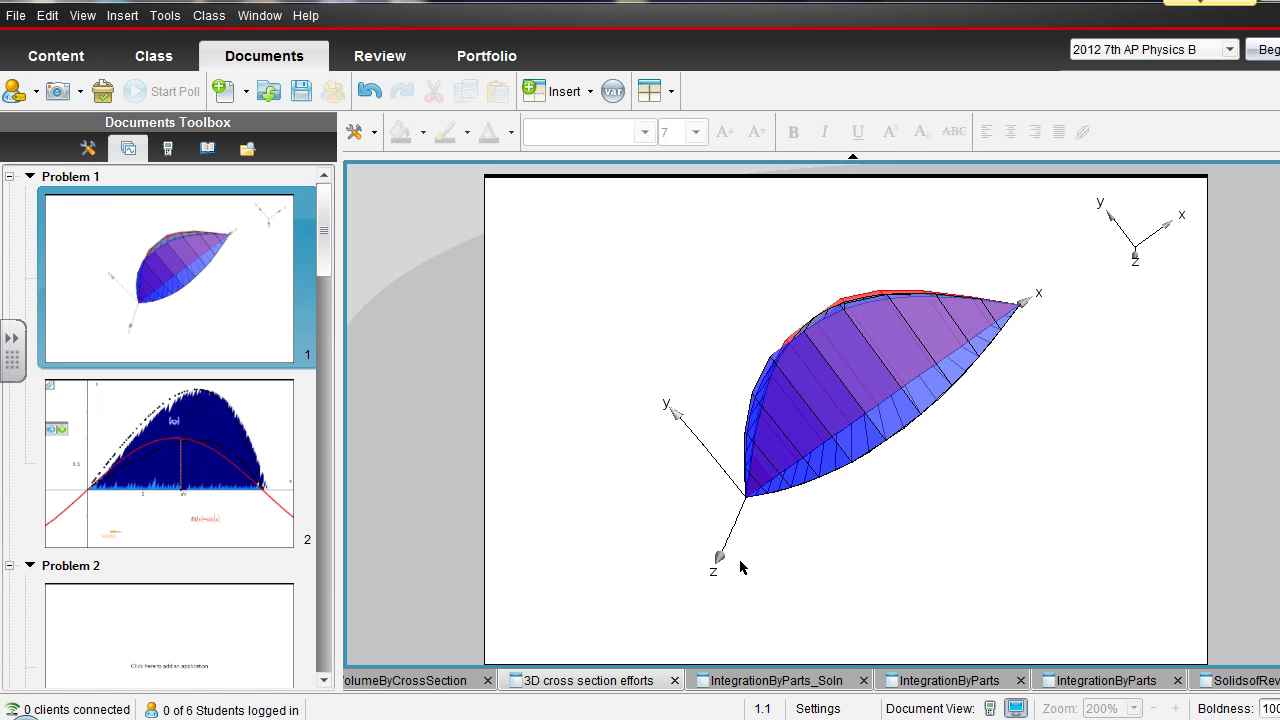
{"action": "key", "text": "Down"}
{"action": "key", "text": "Down"}
{"action": "key", "text": "Down"}
{"action": "key", "text": "Down"}
{"action": "key", "text": "Down"}
{"action": "key", "text": "Down"}
{"action": "key", "text": "Down"}
{"action": "key", "text": "Left"}
{"action": "key", "text": "Left"}
{"action": "key", "text": "Left"}
{"action": "key", "text": "Left"}
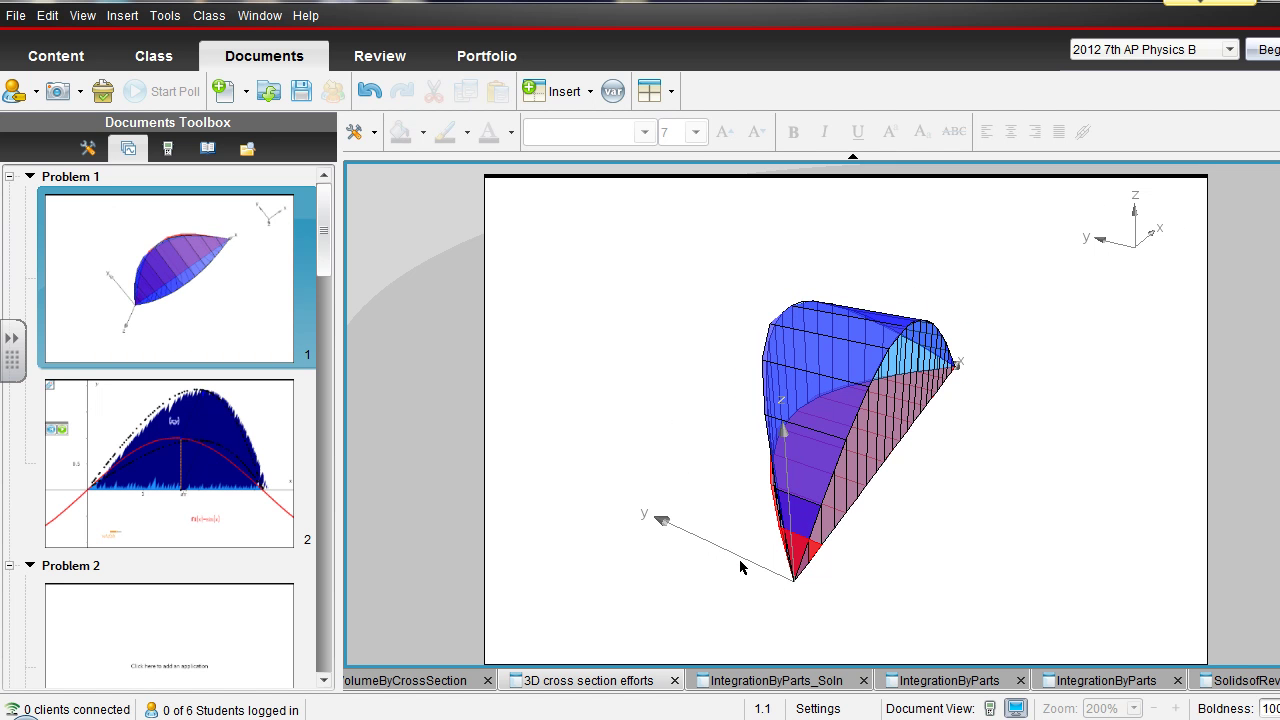
{"action": "key", "text": "Right"}
{"action": "key", "text": "Down"}
{"action": "key", "text": "Down"}
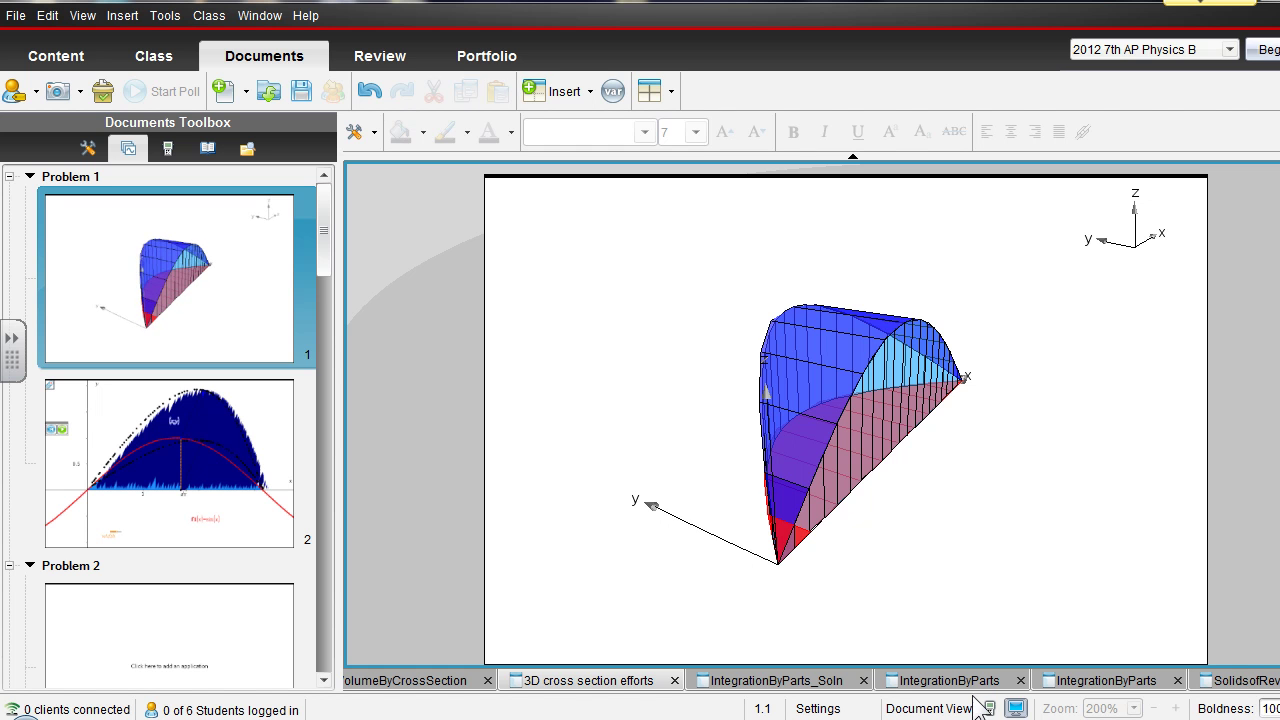
{"action": "key", "text": "Left"}
{"action": "key", "text": "Left"}
{"action": "key", "text": "Left"}
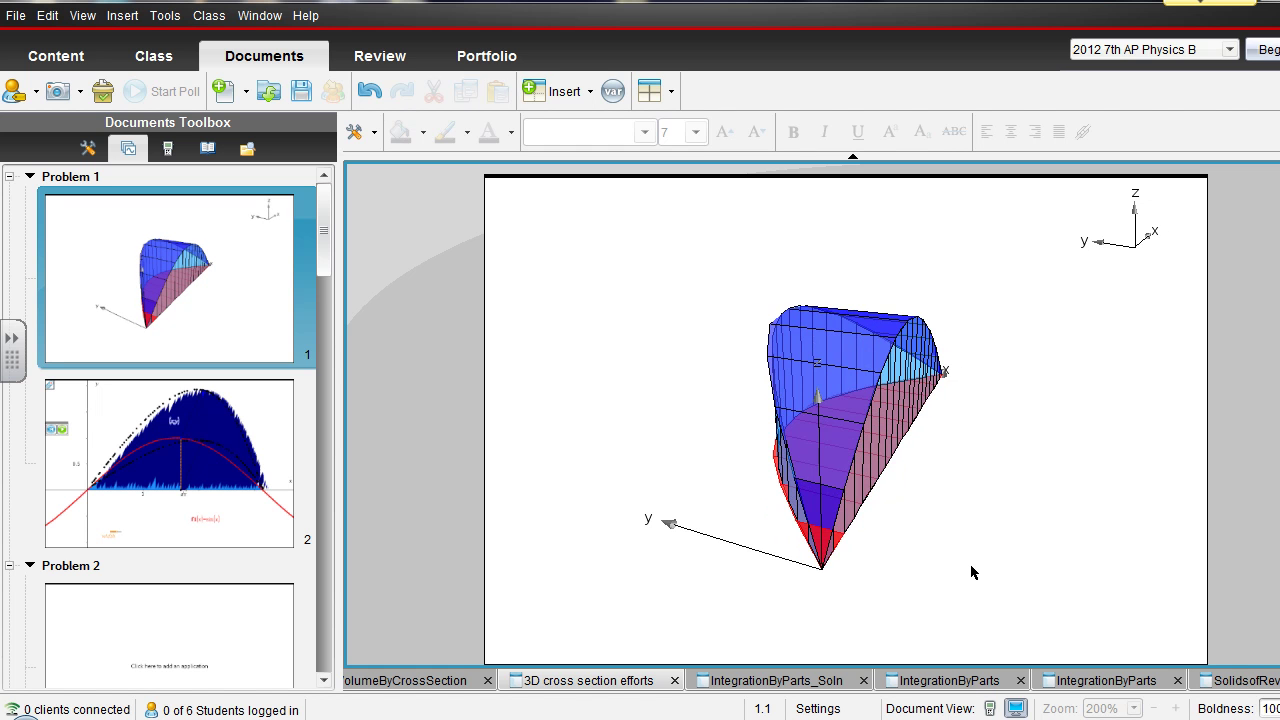
- Reopen the equation entry and review each surface's parametric components from xp4 back to xp1 against the rotated solid
{"action": "key", "text": "ctrl+g"}
{"action": "key", "text": "Up"}
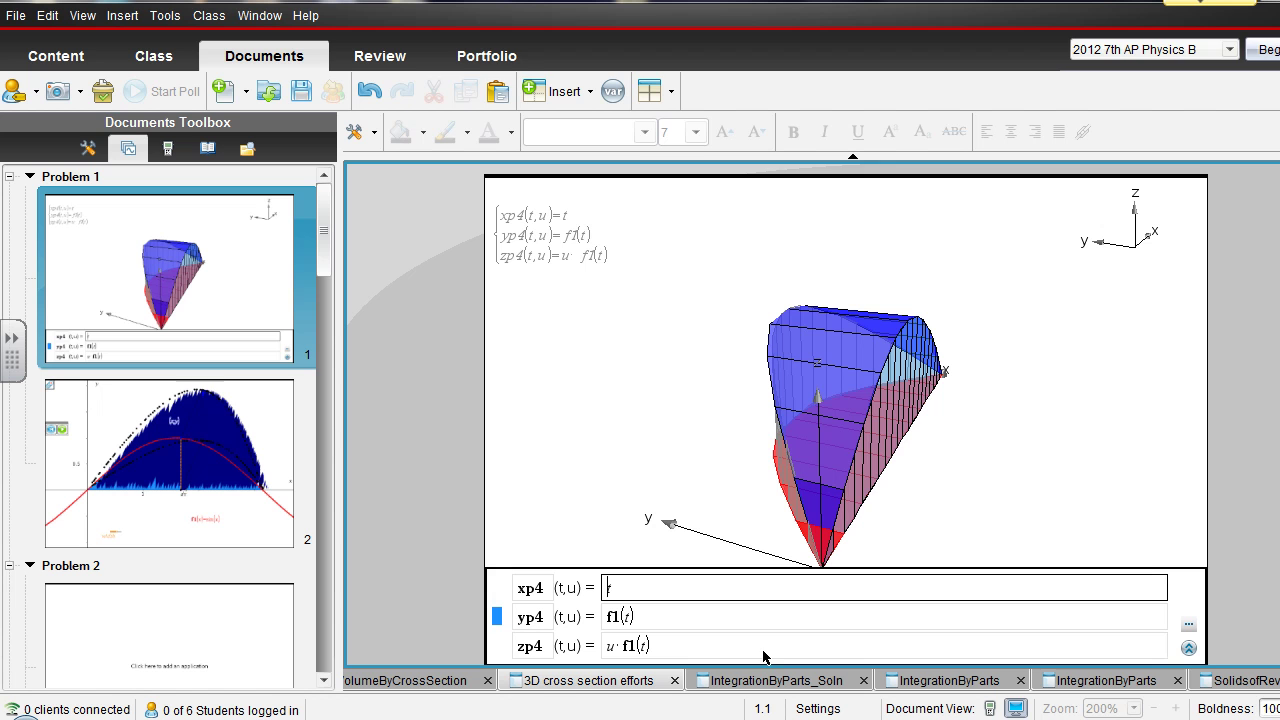
{"action": "key", "text": "Up"}
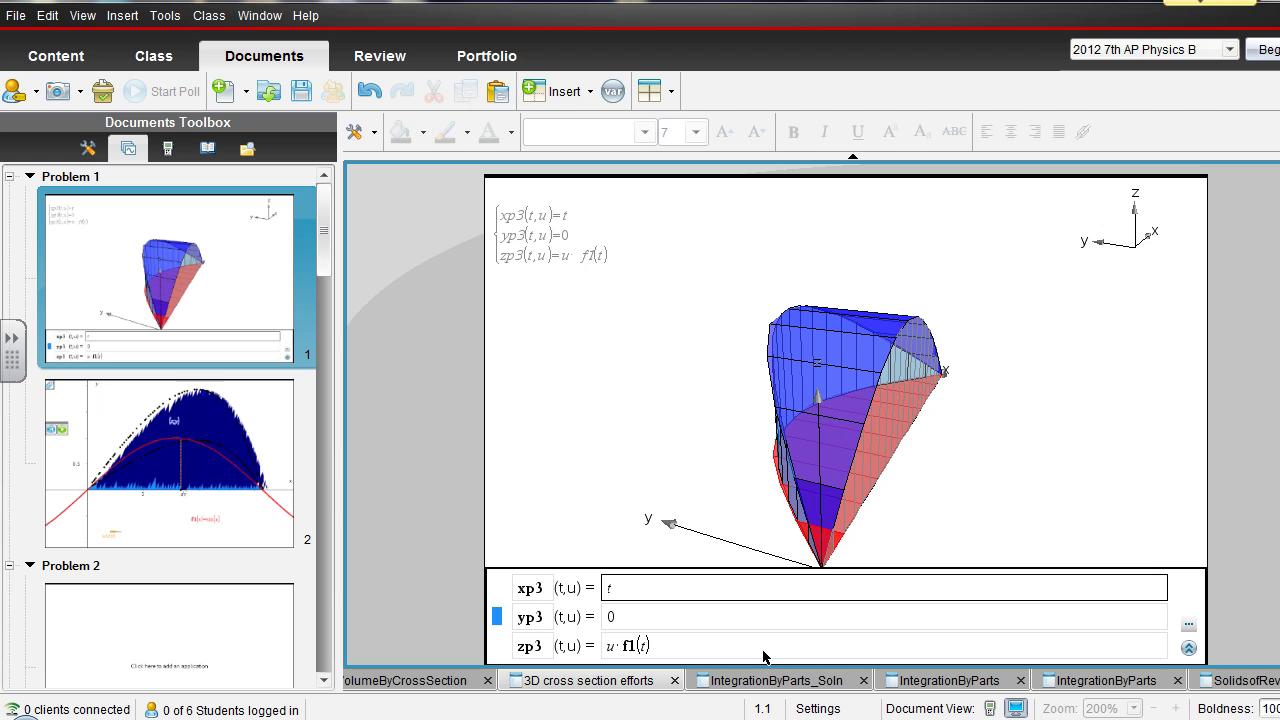
{"action": "key", "text": "Up"}
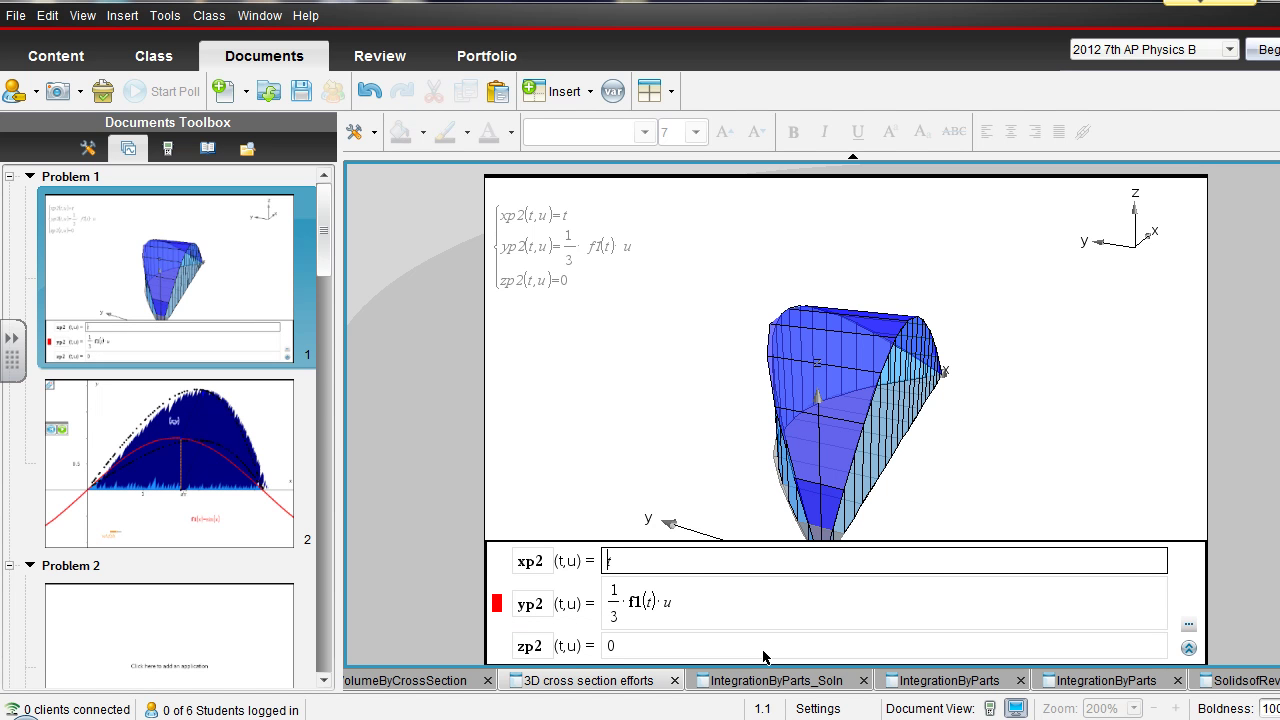
{"action": "key", "text": "Down"}
{"action": "key", "text": "Up"}
{"action": "key", "text": "Up"}
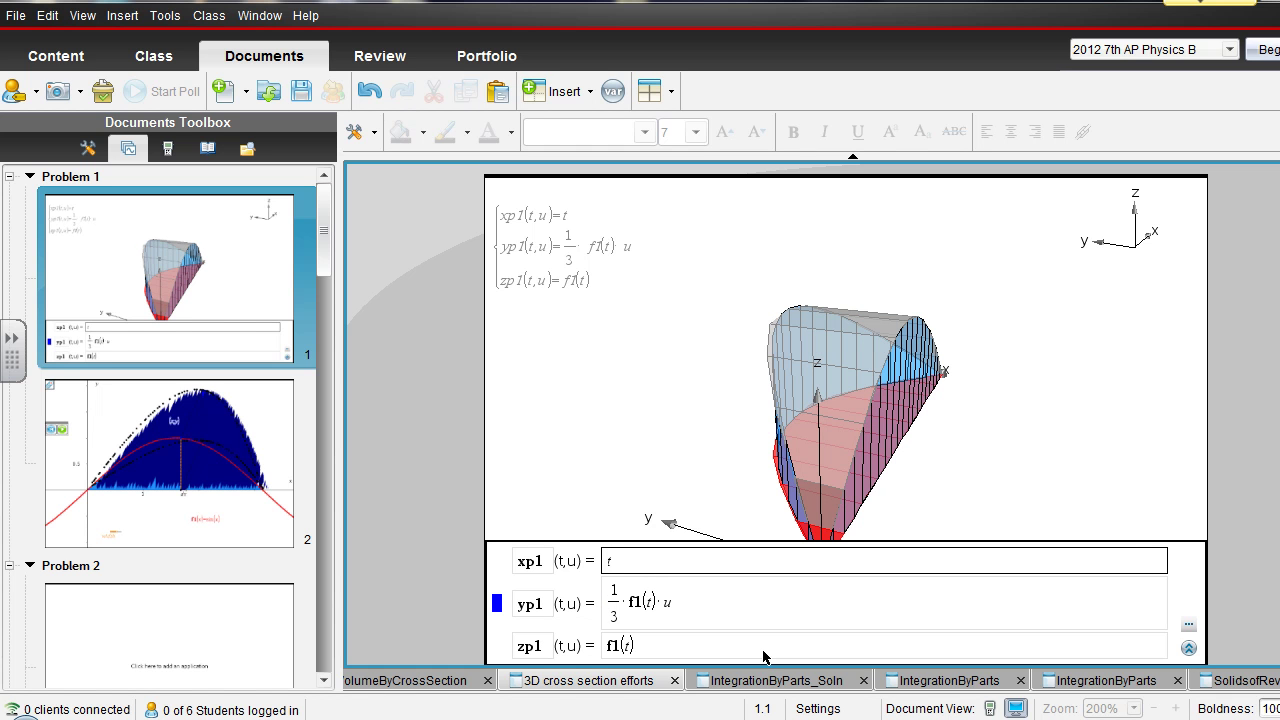
- Go forward through the document to page 3.2 with the empty 3D axes
{"action": "key", "text": "ctrl+Right"}
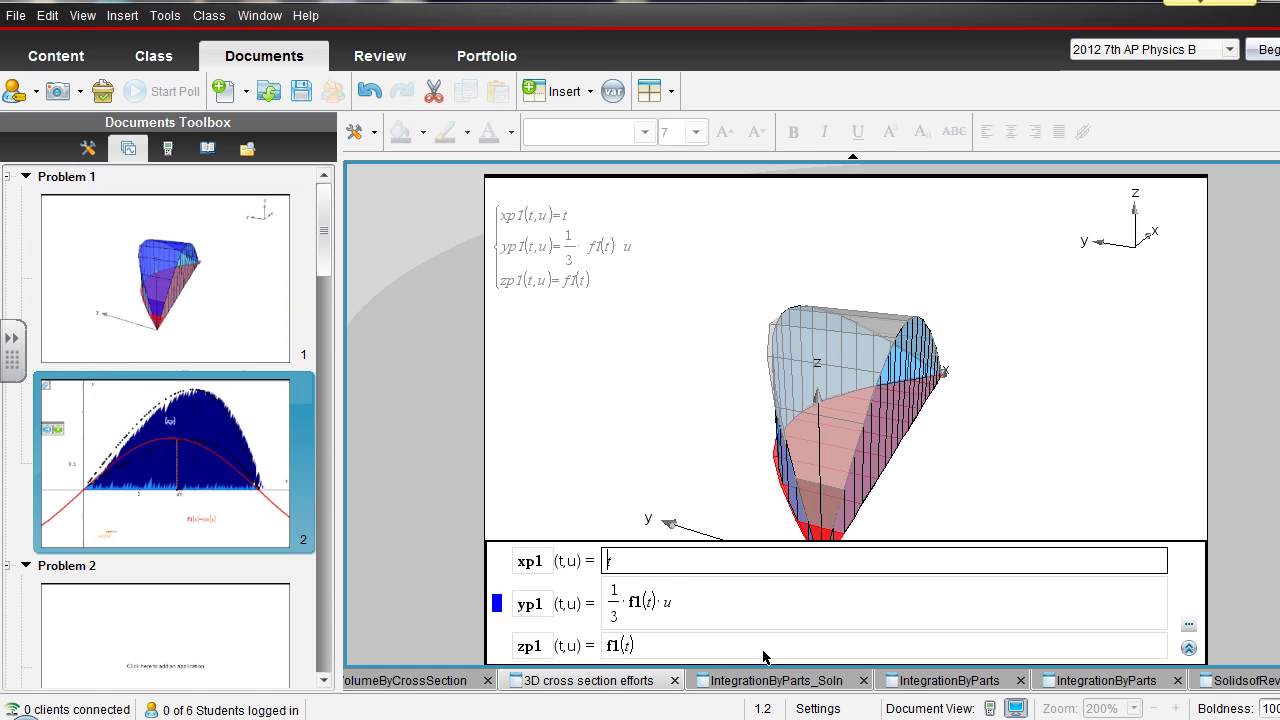
{"action": "key", "text": "ctrl+Page_Down"}
{"action": "key", "text": "ctrl+Page_Down"}
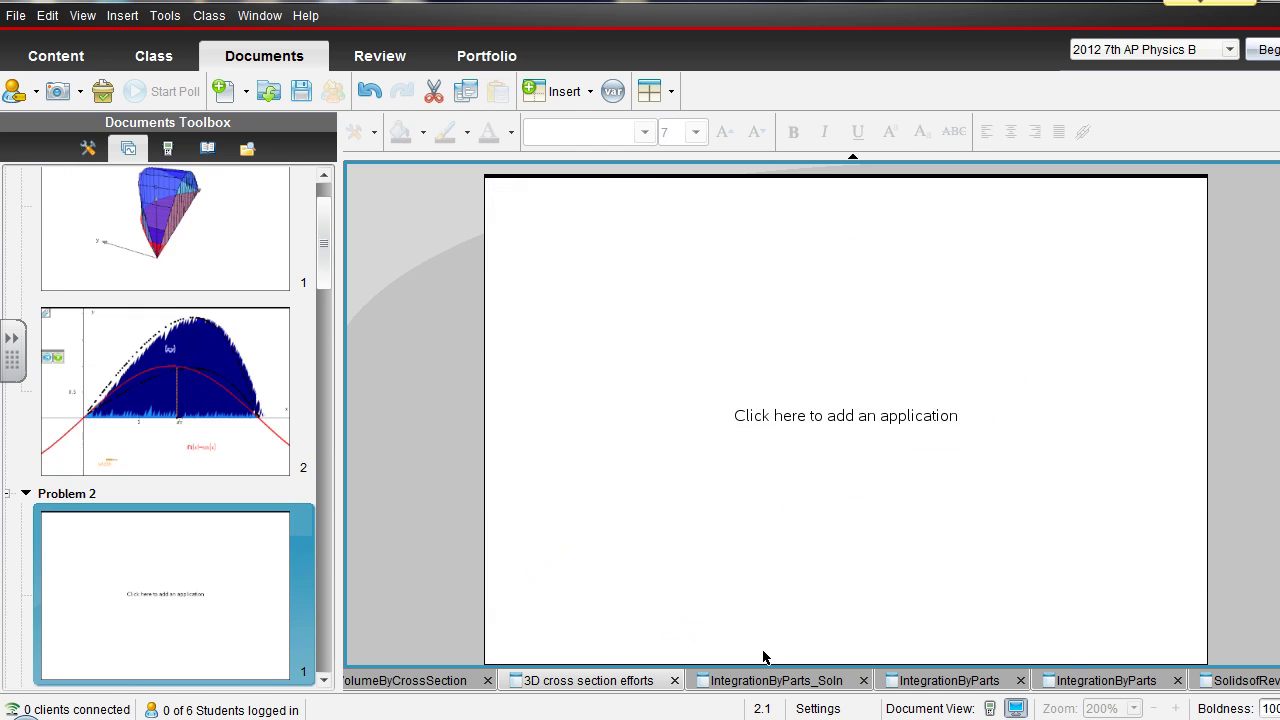
{"action": "key", "text": "ctrl+Page_Down"}
{"action": "key", "text": "ctrl+Page_Down"}
{"action": "key", "text": "ctrl+Page_Down"}
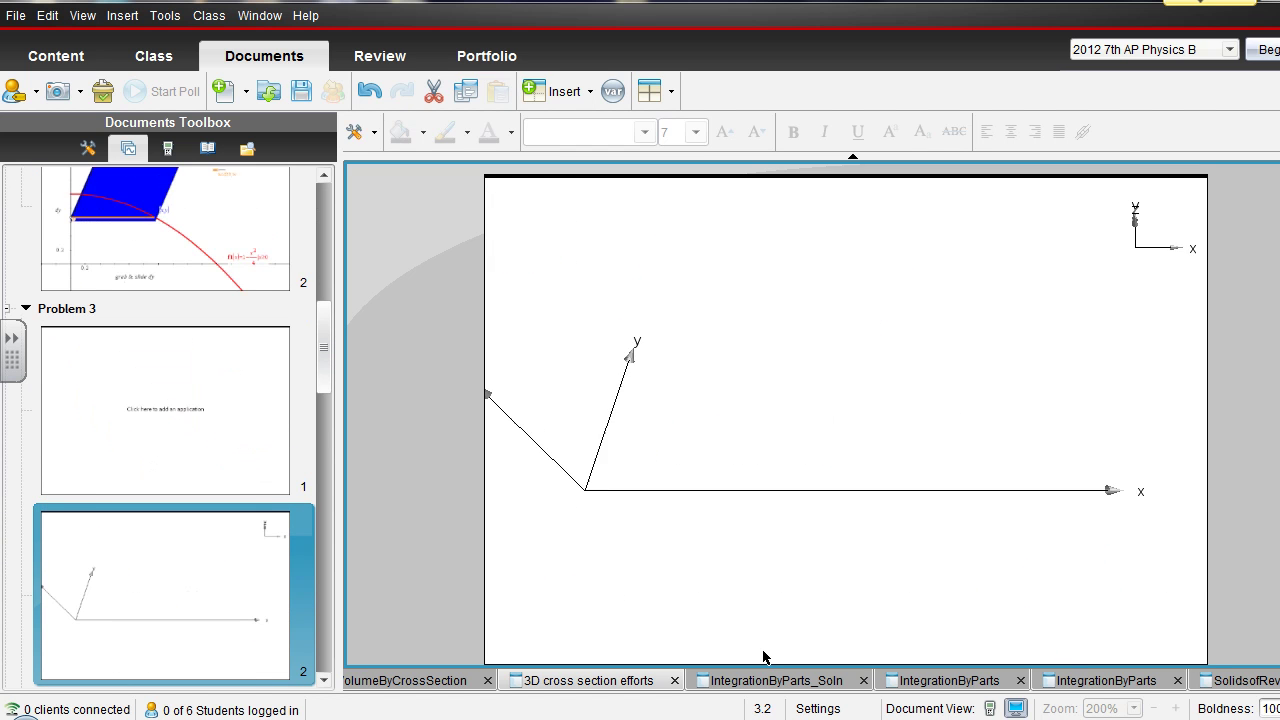
- Go forward through the document to page 5.2 with the 3D triangular cross-section solid
{"action": "key", "text": "ctrl+Page_Down"}
{"action": "key", "text": "ctrl+Page_Down"}
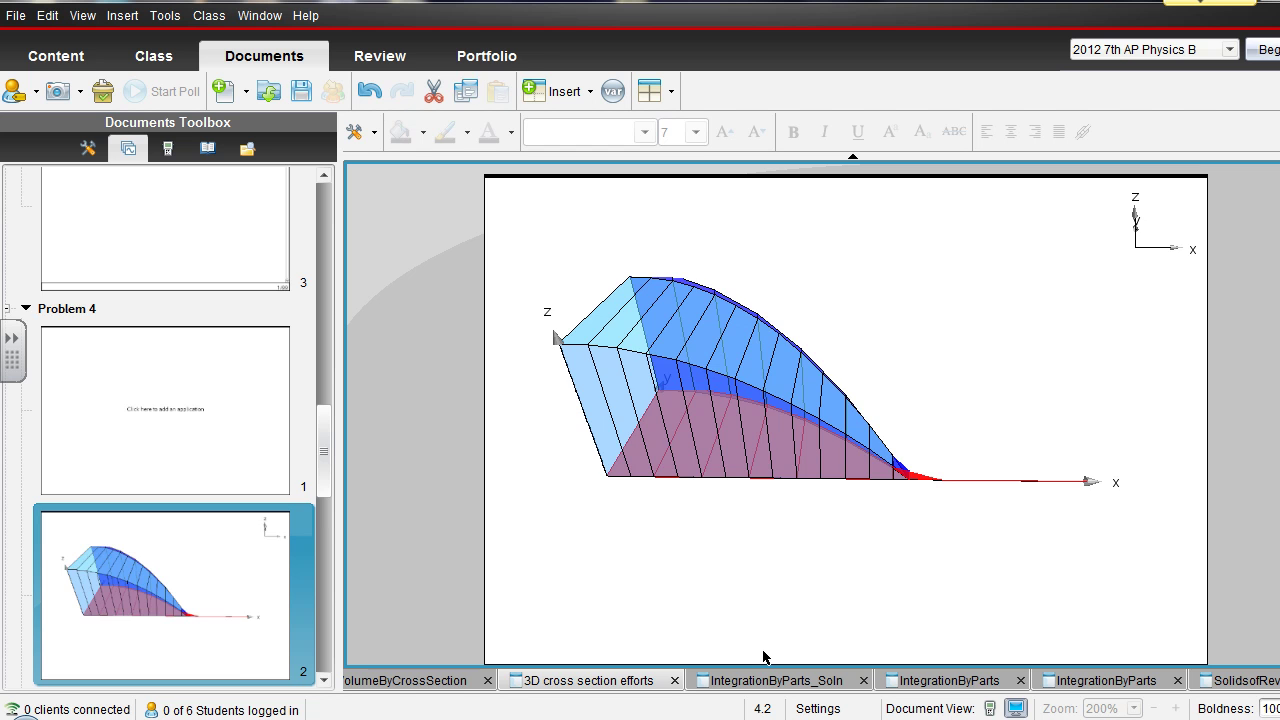
{"action": "key", "text": "ctrl+Page_Down"}
{"action": "key", "text": "ctrl+Page_Down"}
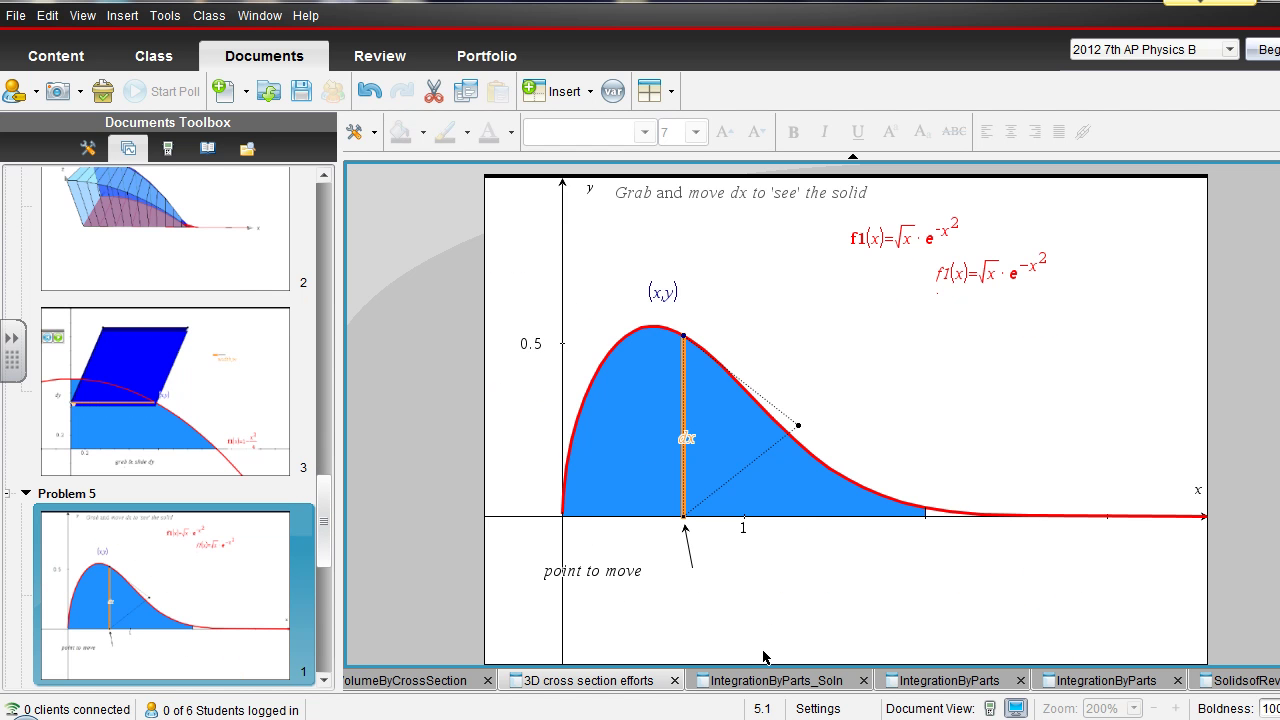
{"action": "key", "text": "ctrl+Page_Down"}
{"action": "key", "text": "ctrl+Page_Up"}
{"action": "key", "text": "ctrl+Page_Down"}
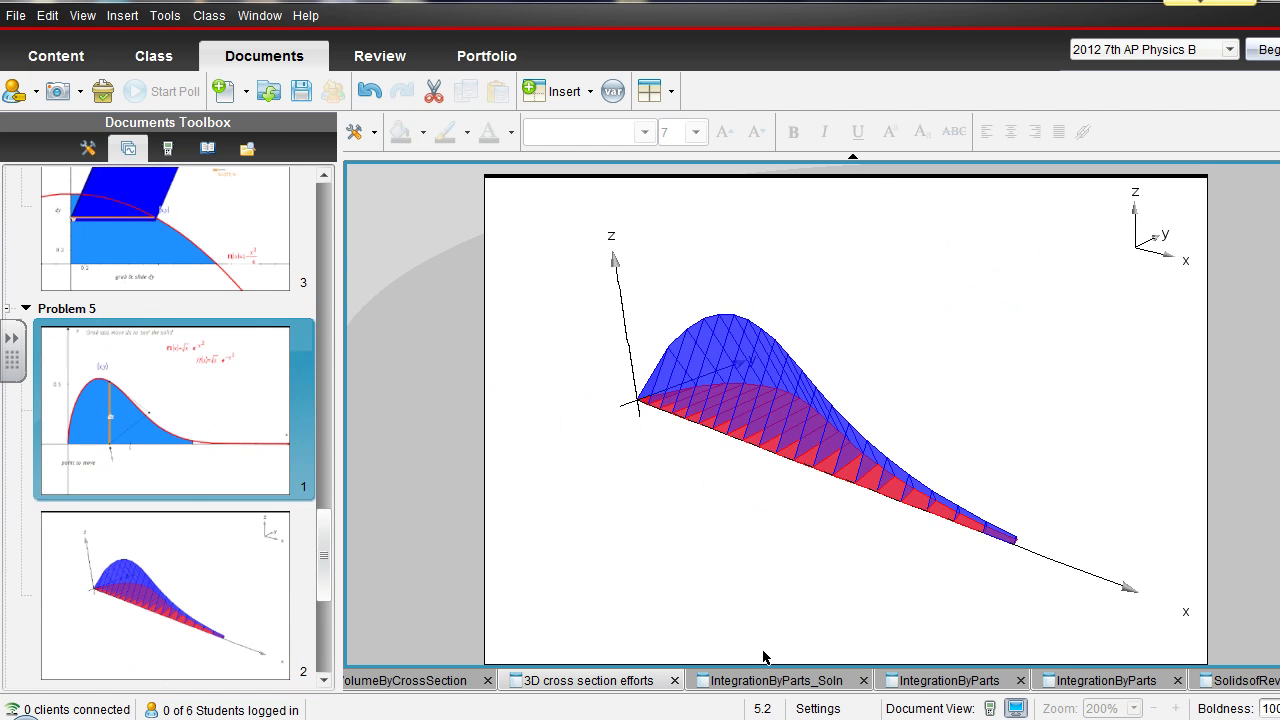
{"action": "key", "text": "ctrl+Page_Down"}
{"action": "key", "text": "ctrl+Page_Up"}
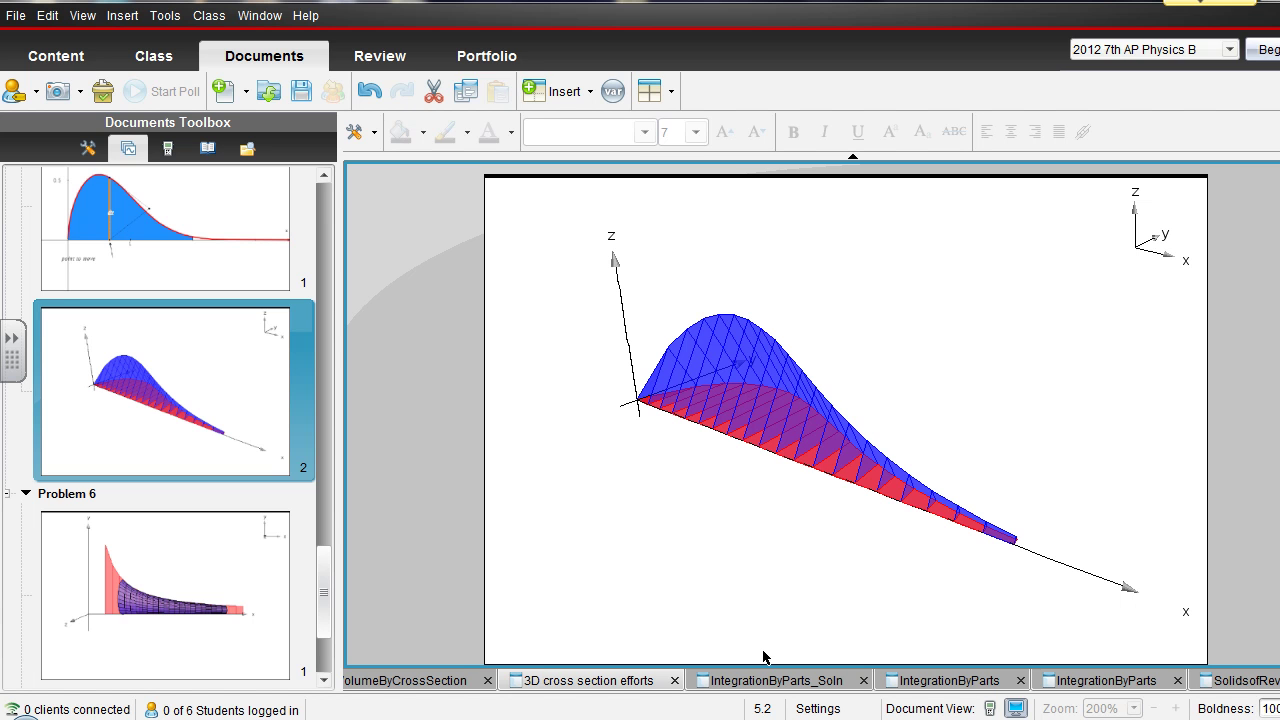
- Open the equation entry in 3D parametric form on page 5.2 and review surfaces xp3 and xp2
{"action": "key", "text": "ctrl+g"}
{"action": "right_click", "coordinate": [764, 655]}
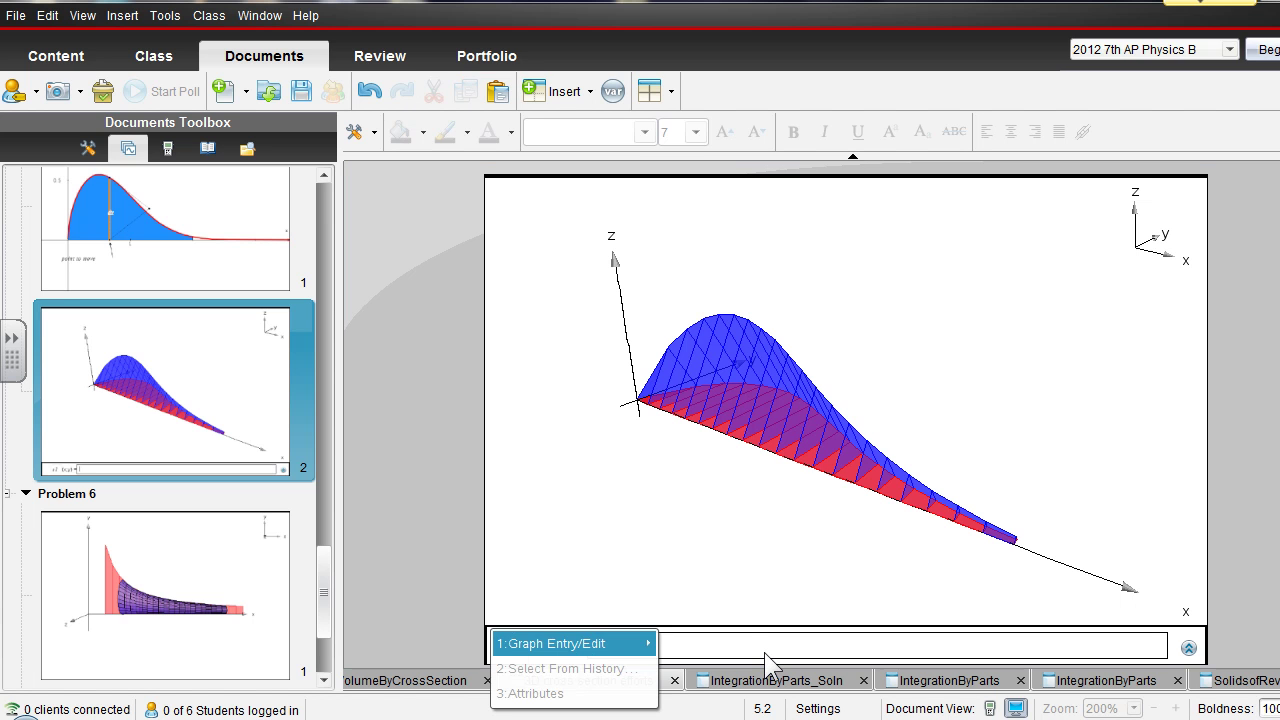
{"action": "key", "text": "Right"}
{"action": "key", "text": "Down"}
{"action": "key", "text": "Return"}
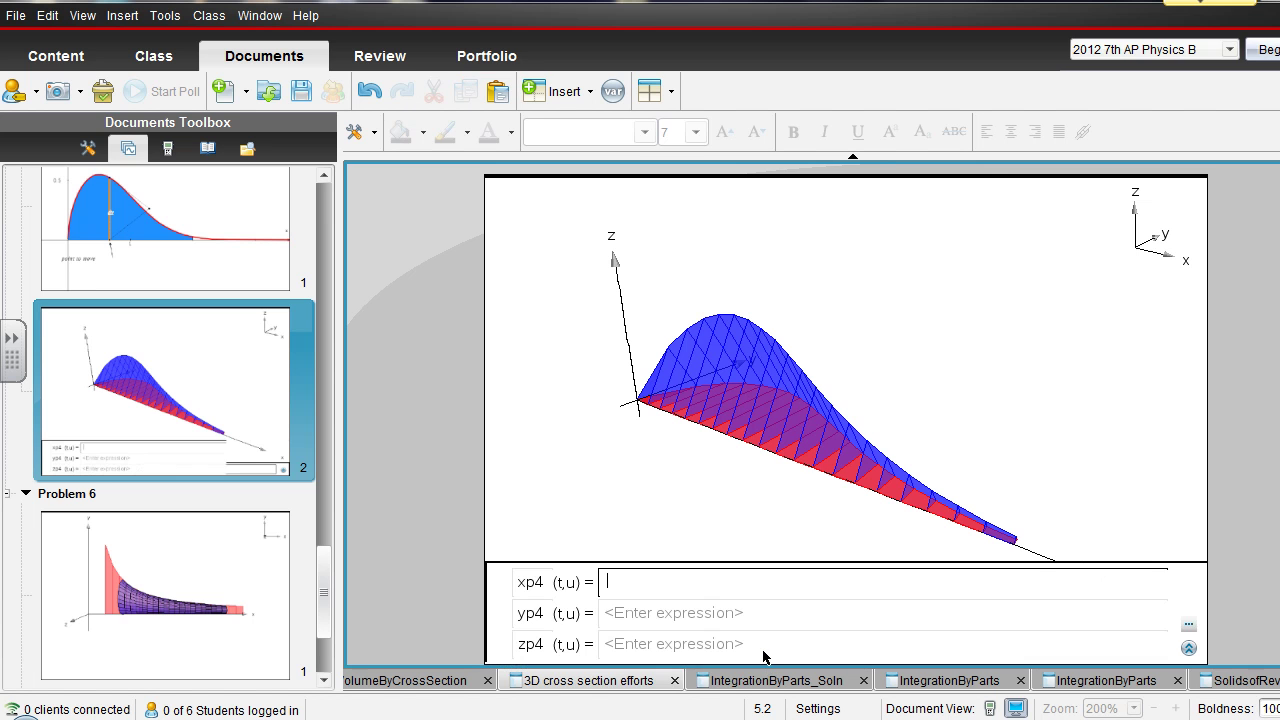
{"action": "key", "text": "Up"}
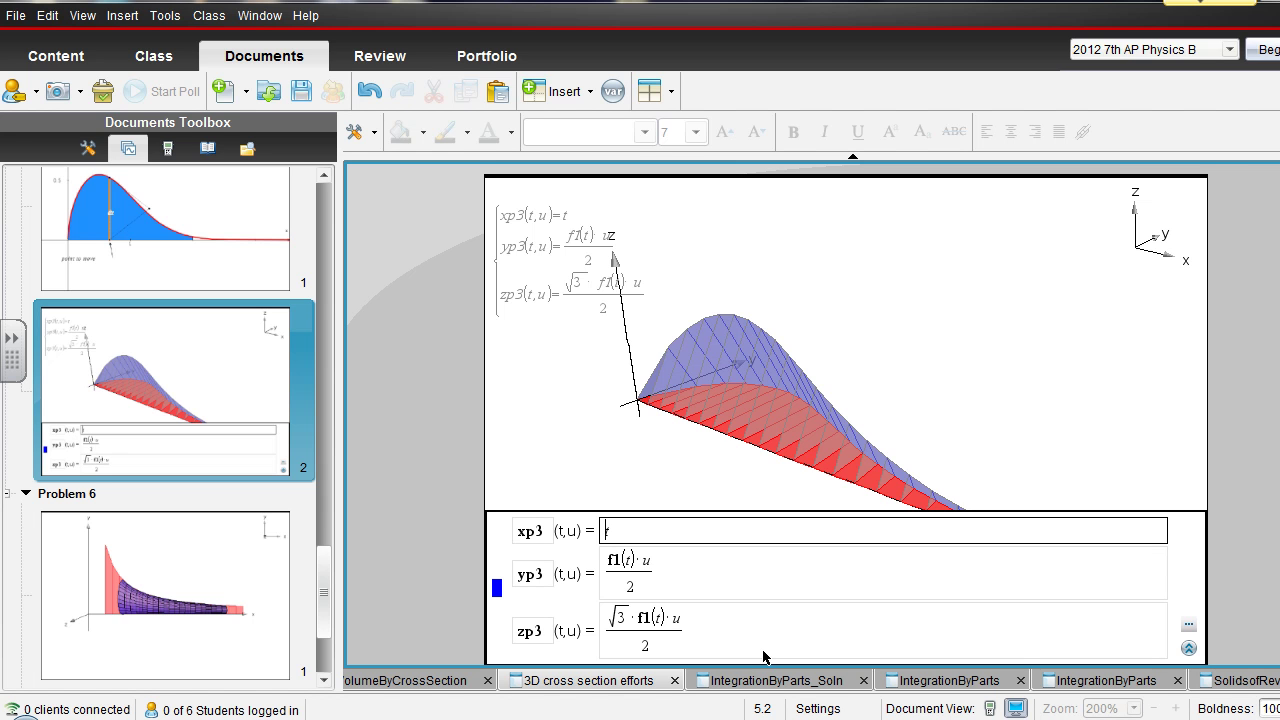
{"action": "key", "text": "Up"}
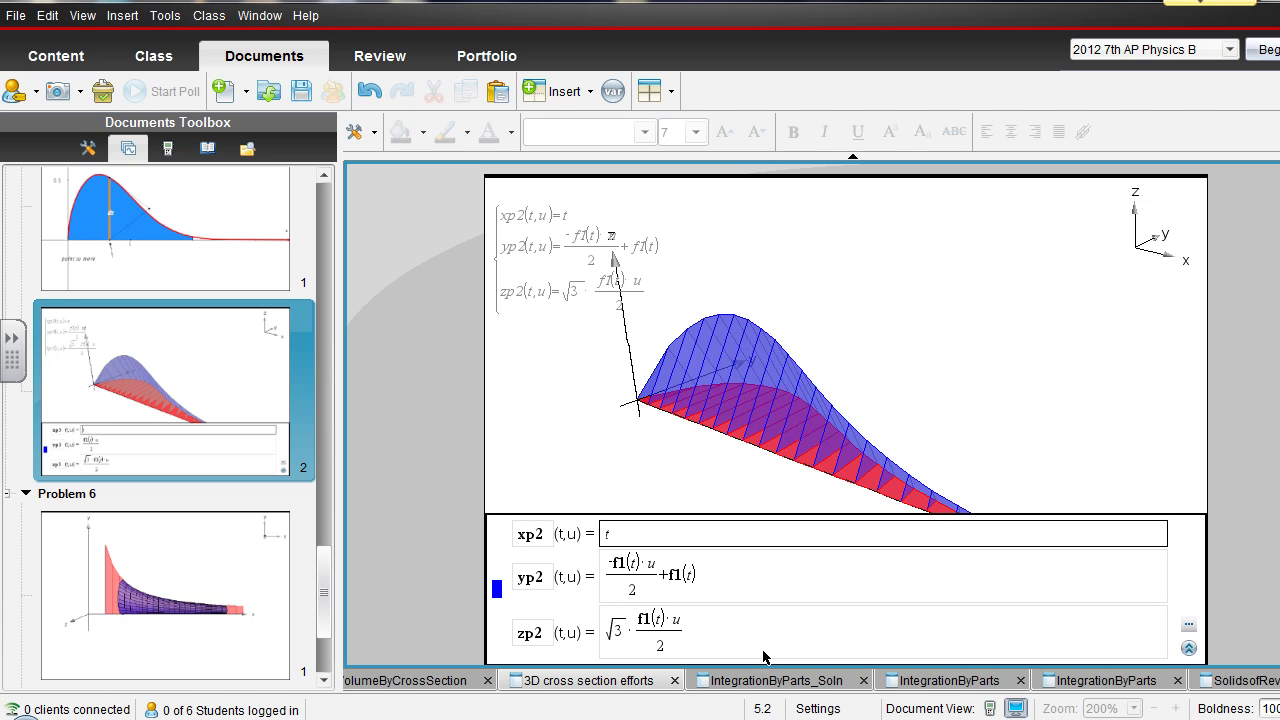
- Inspect the yp2 component, then go back to surface xp1 and examine its x, y and z components
{"action": "key", "text": "Left"}
{"action": "key", "text": "Down"}
{"action": "key", "text": "Down"}
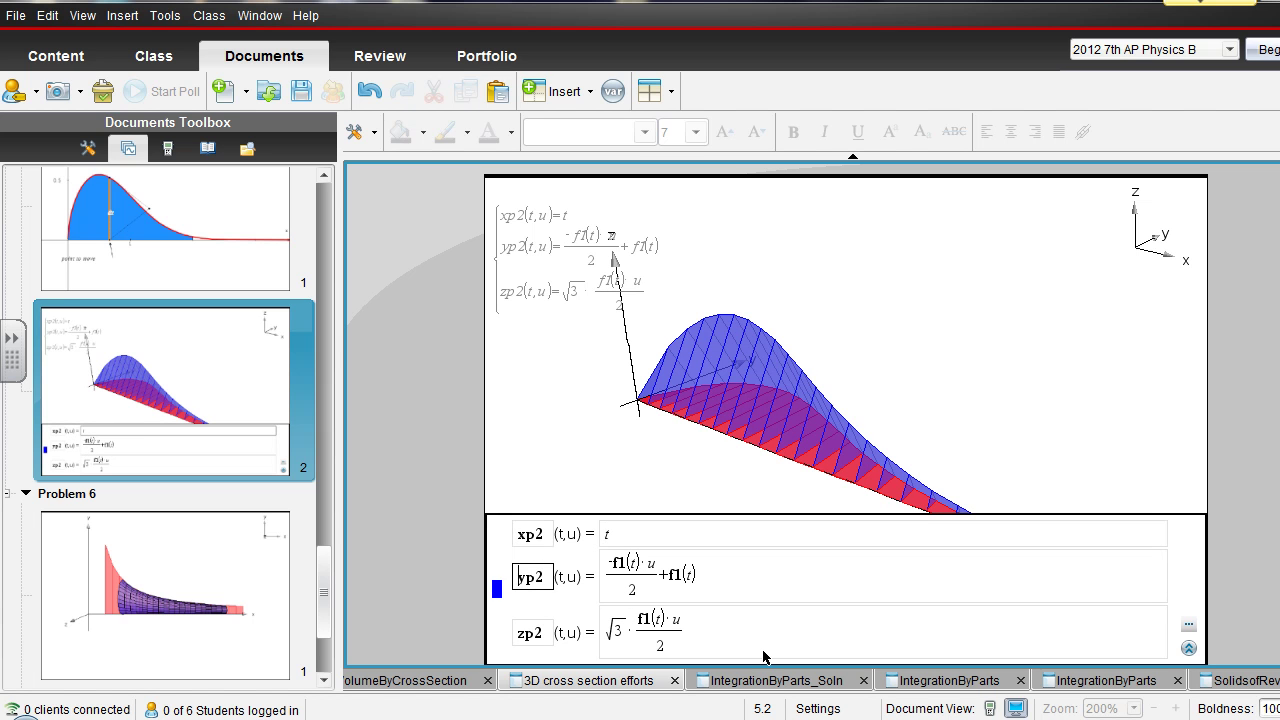
{"action": "left_click", "coordinate": [705, 596]}
{"action": "key", "text": "Up"}
{"action": "key", "text": "Up"}
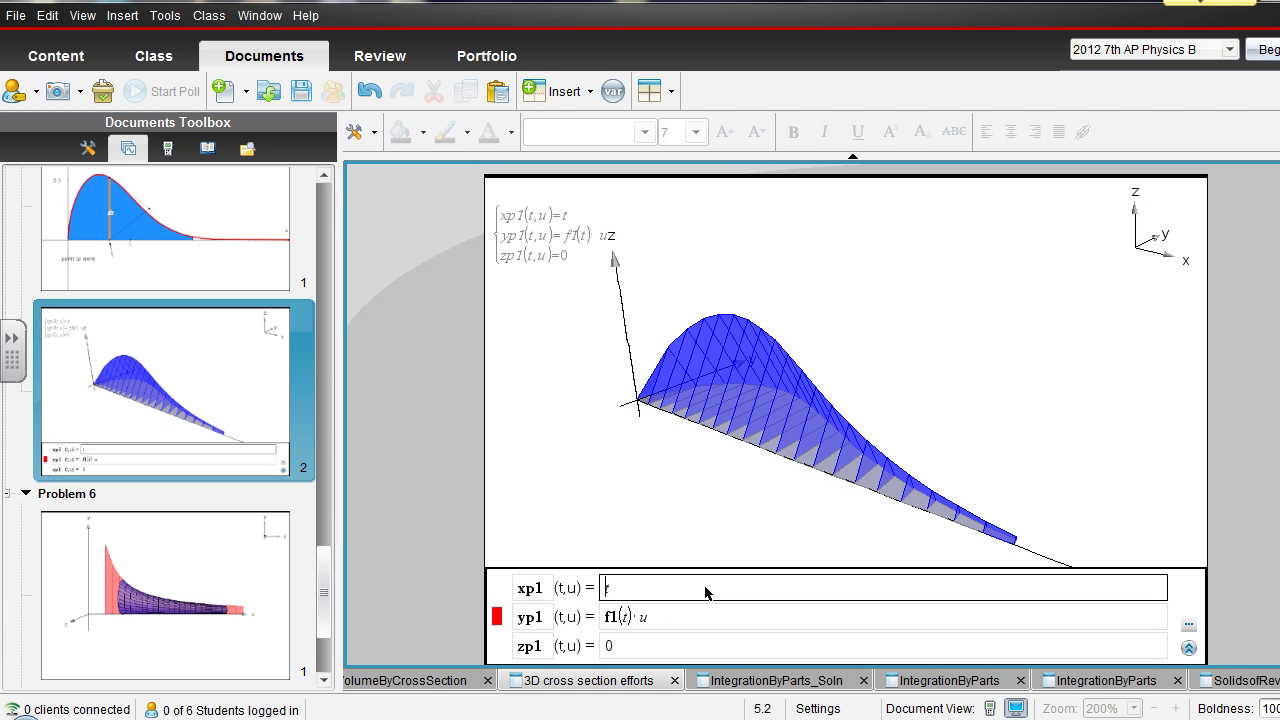
{"action": "key", "text": "Down"}
{"action": "key", "text": "Down"}
{"action": "key", "text": "Up"}
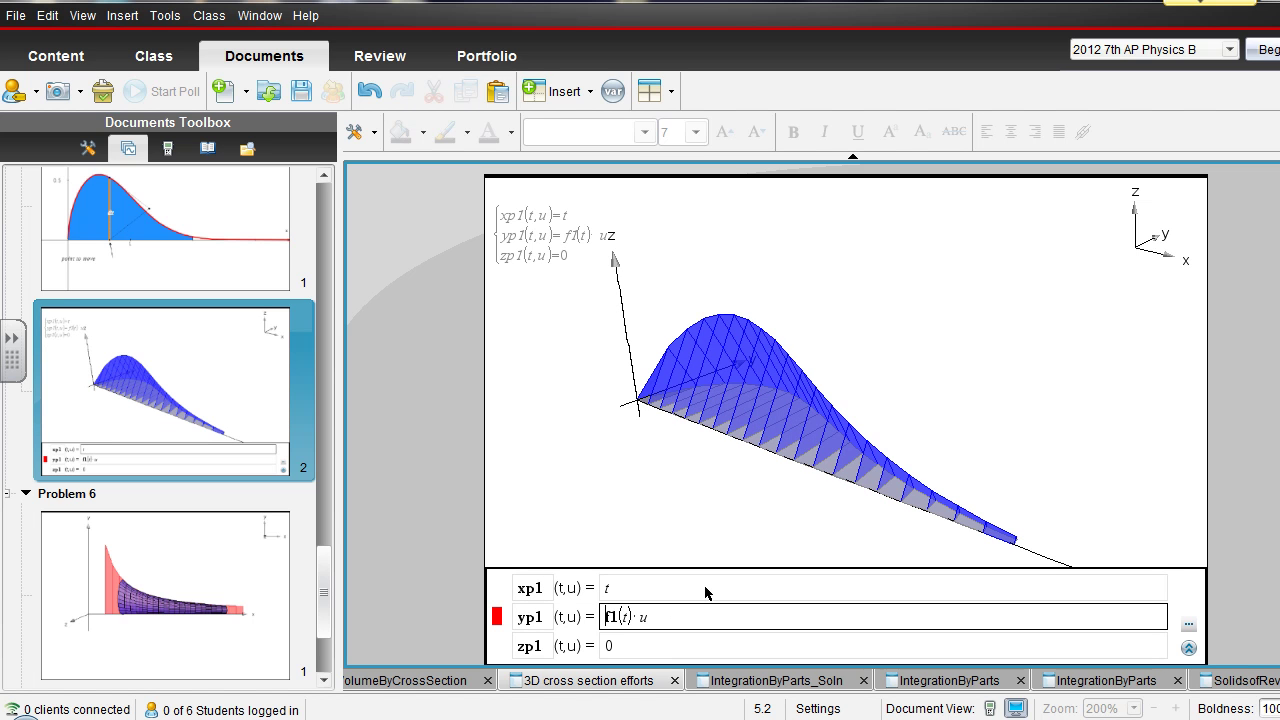
{"action": "key", "text": "Up"}
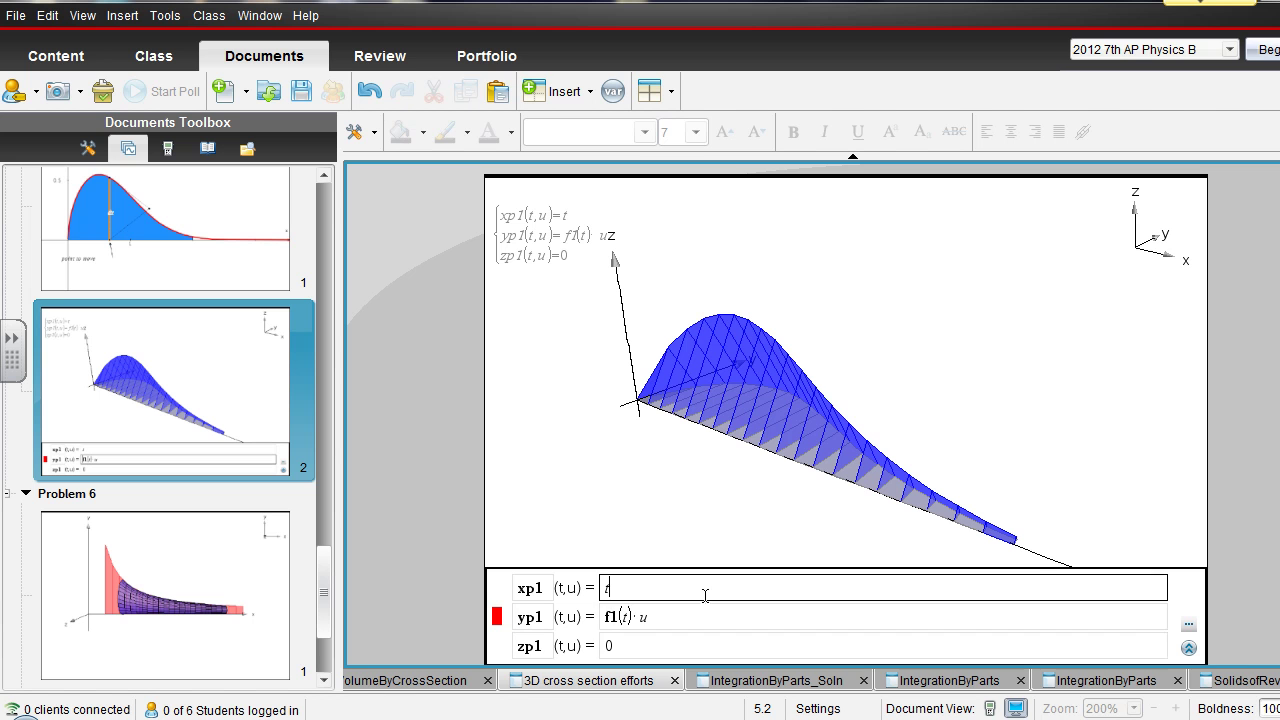
{"action": "key", "text": "Up"}
{"action": "key", "text": "Down"}
{"action": "key", "text": "Down"}
{"action": "key", "text": "Down"}
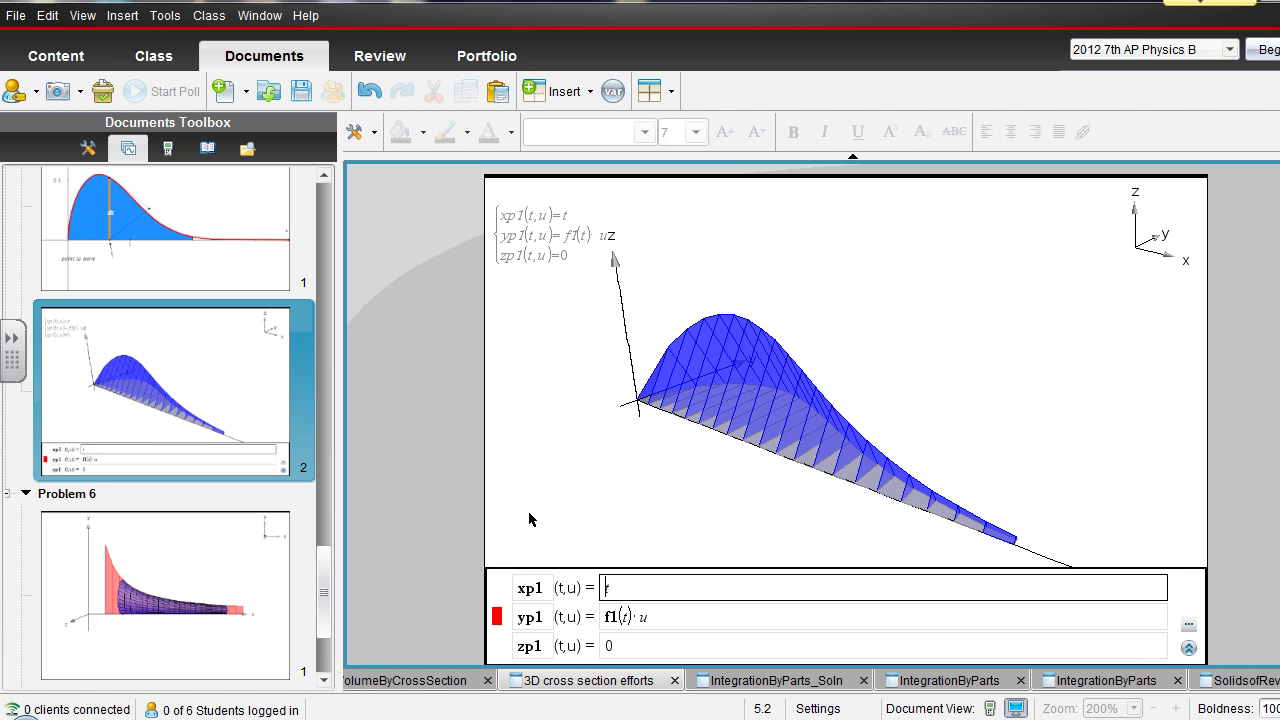
- Move the dx slice on page 6.2 slightly toward x=1, then return to the 3D solid on page 6.1
{"action": "left_click", "coordinate": [531, 513]}
{"action": "key", "text": "ctrl+Page_Down"}
{"action": "key", "text": "ctrl+Page_Down"}
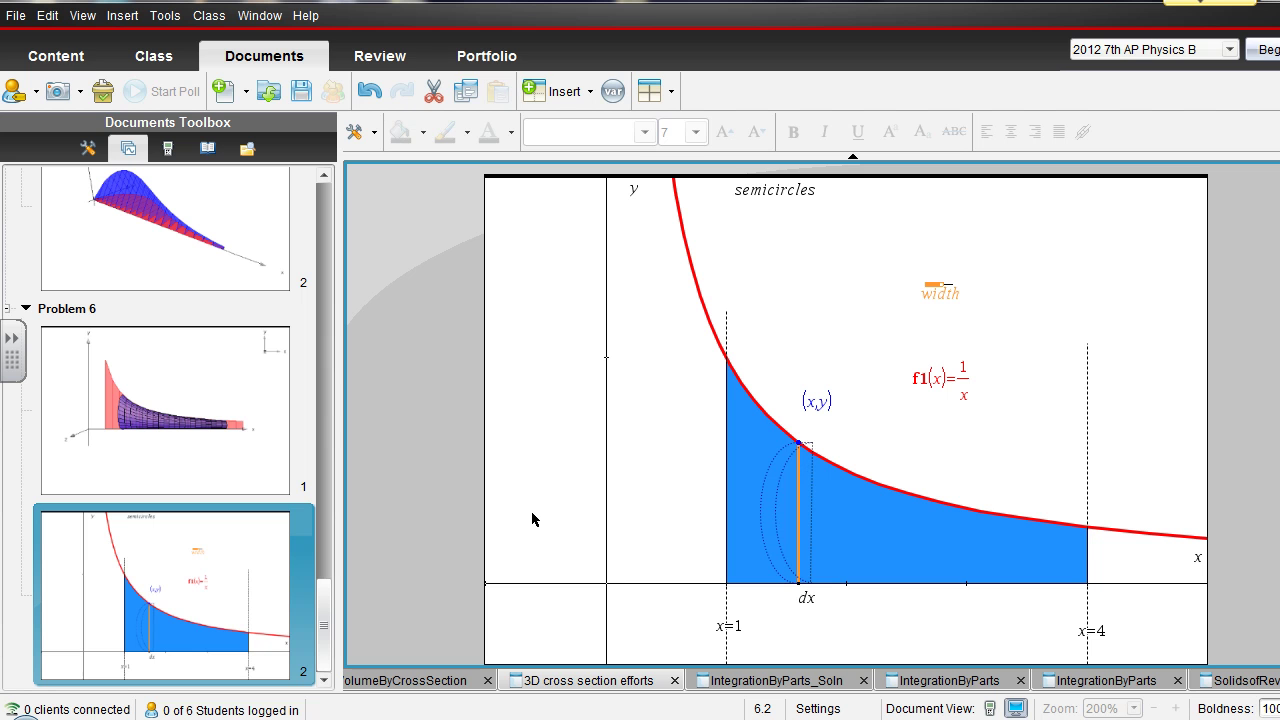
{"action": "left_click_drag", "start_coordinate": [799, 586], "coordinate": [783, 562]}
{"action": "key", "text": "ctrl+Page_Up"}
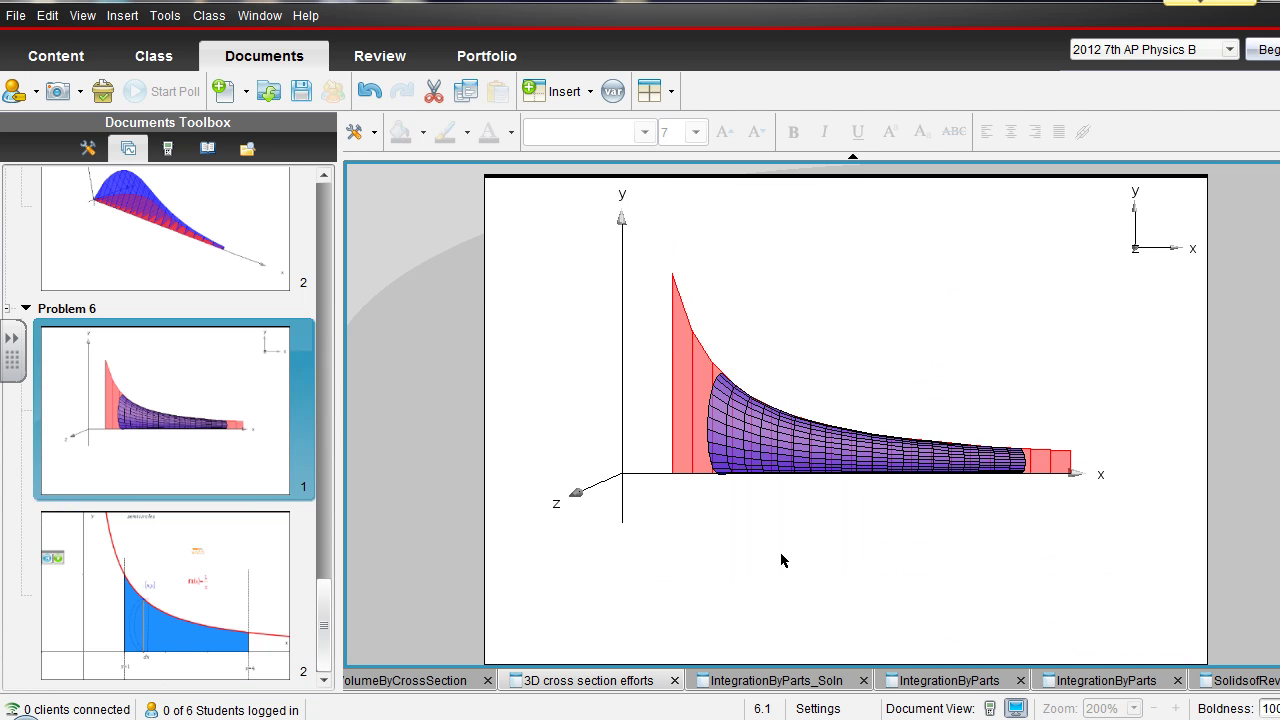
- Rotate the semicircular cross-section solid on page 6.1 until it is seen end-on along the x-axis
{"action": "key", "text": "Up"}
{"action": "key", "text": "Up"}
{"action": "key", "text": "Up"}
{"action": "key", "text": "Up"}
{"action": "key", "text": "Up"}
{"action": "key", "text": "Up"}
{"action": "key", "text": "Up"}
{"action": "key", "text": "Up"}
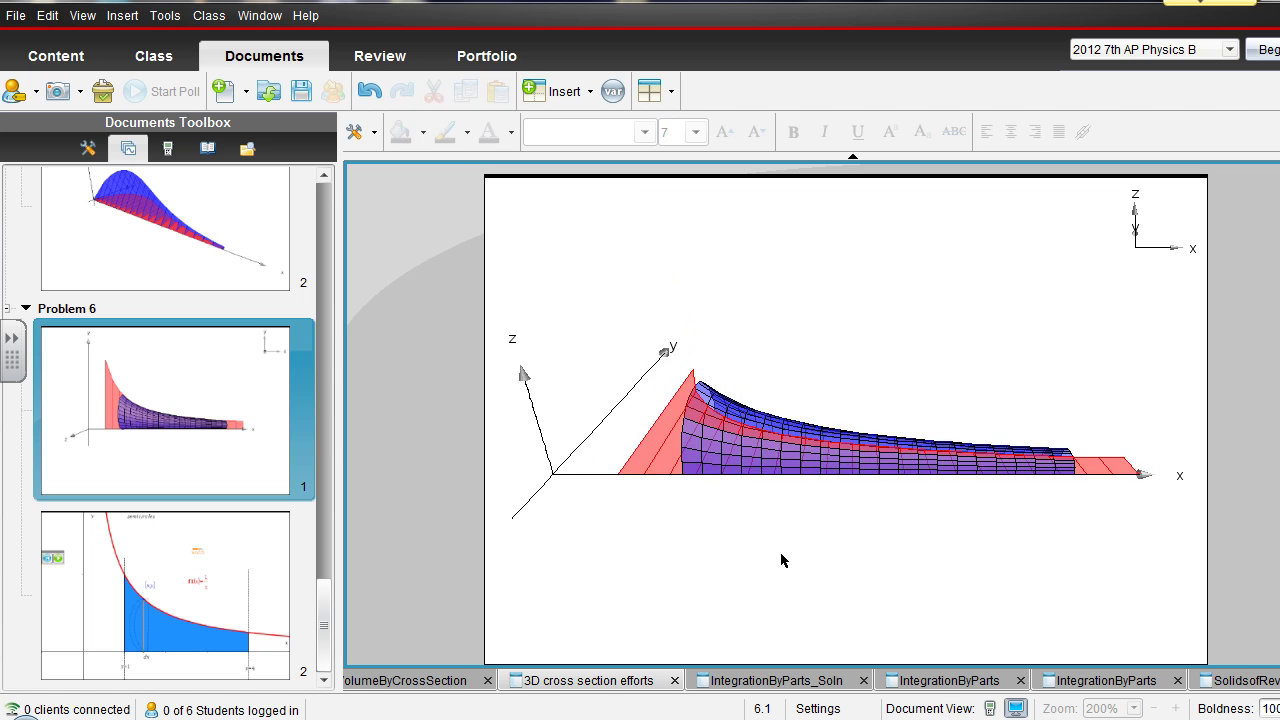
{"action": "key", "text": "Right"}
{"action": "key", "text": "Right"}
{"action": "key", "text": "Right"}
{"action": "key", "text": "Right"}
{"action": "key", "text": "Right"}
{"action": "key", "text": "Right"}
{"action": "key", "text": "Right"}
{"action": "key", "text": "Right"}
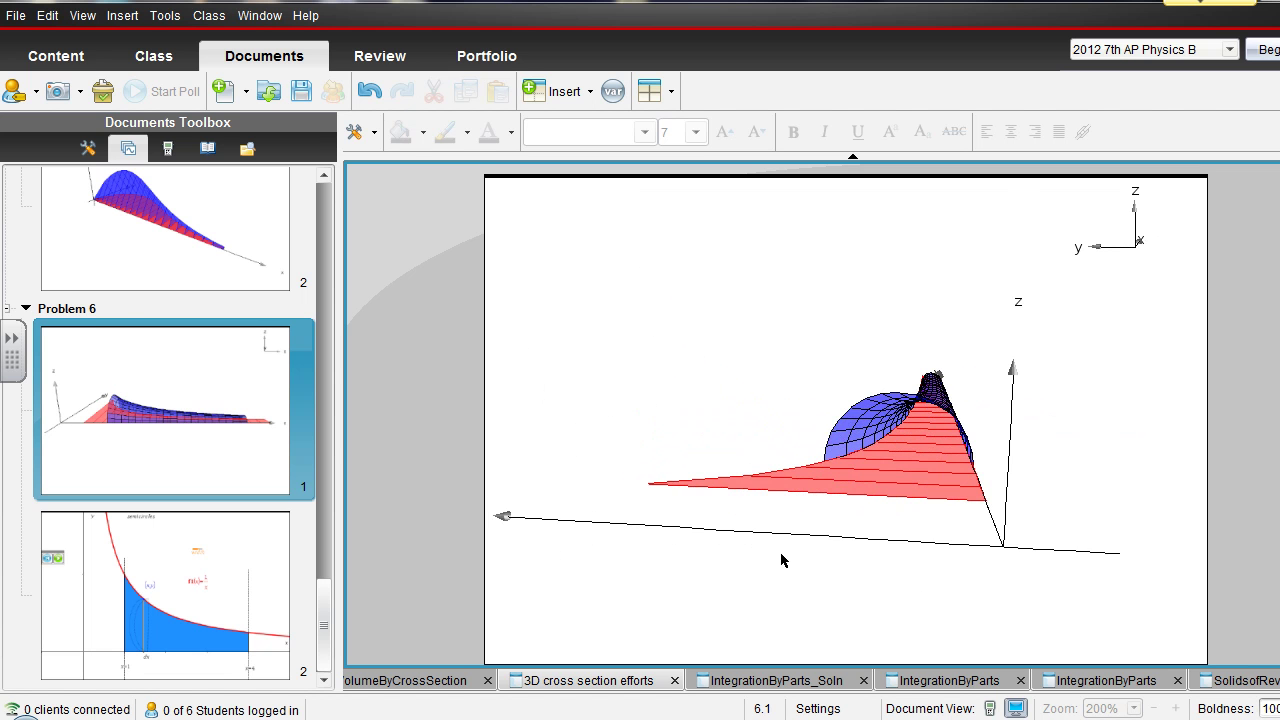
{"action": "key", "text": "Up"}
{"action": "key", "text": "Right"}
{"action": "key", "text": "Down"}
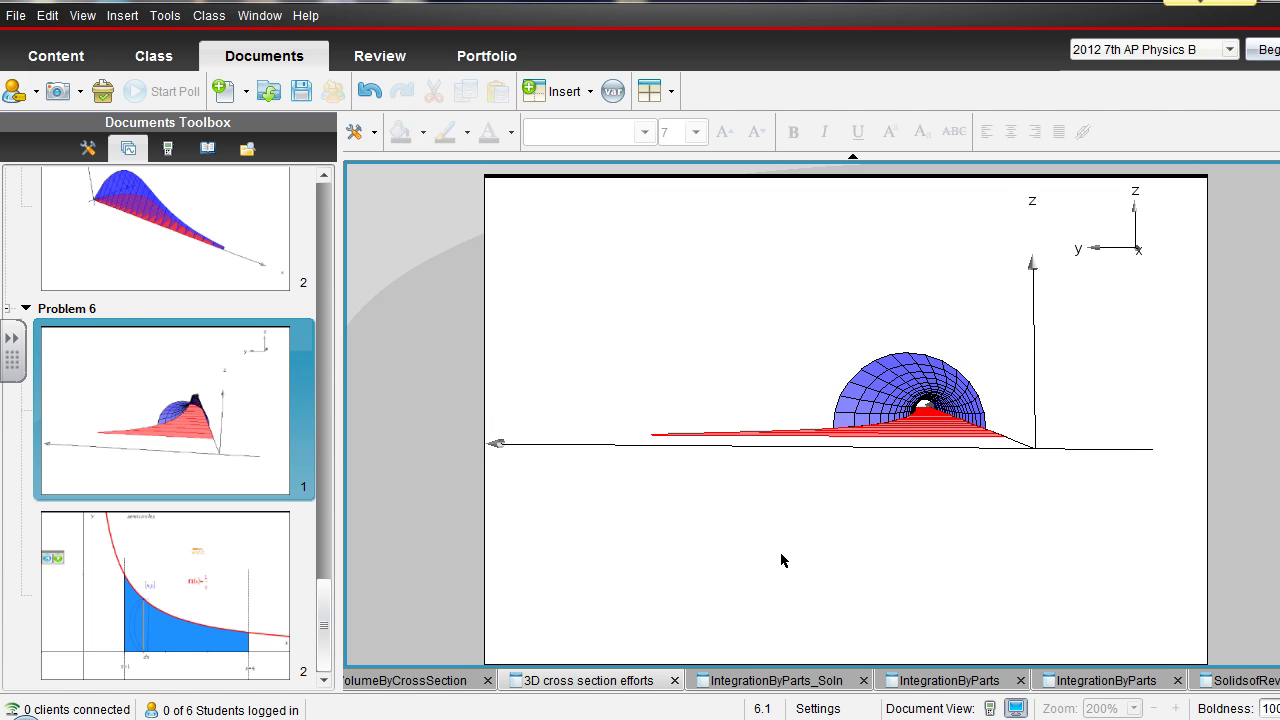
{"action": "key", "text": "Down"}
{"action": "key", "text": "Down"}
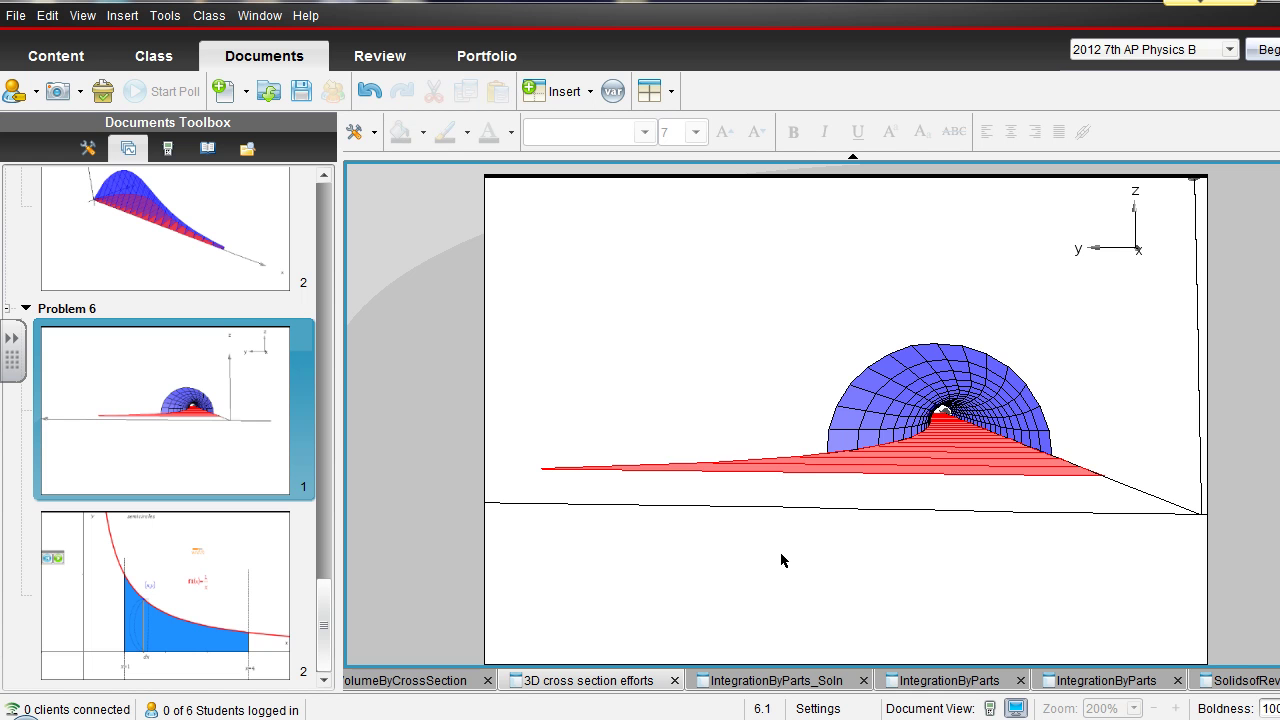
- Turn the semicircular solid back to a side view with the x-axis running across the page
{"action": "key", "text": "slash"}
{"action": "key", "text": "slash"}
{"action": "key", "text": "Left"}
{"action": "key", "text": "Left"}
{"action": "key", "text": "Left"}
{"action": "key", "text": "Left"}
{"action": "key", "text": "Left"}
{"action": "key", "text": "Left"}
{"action": "key", "text": "Left"}
{"action": "key", "text": "Left"}
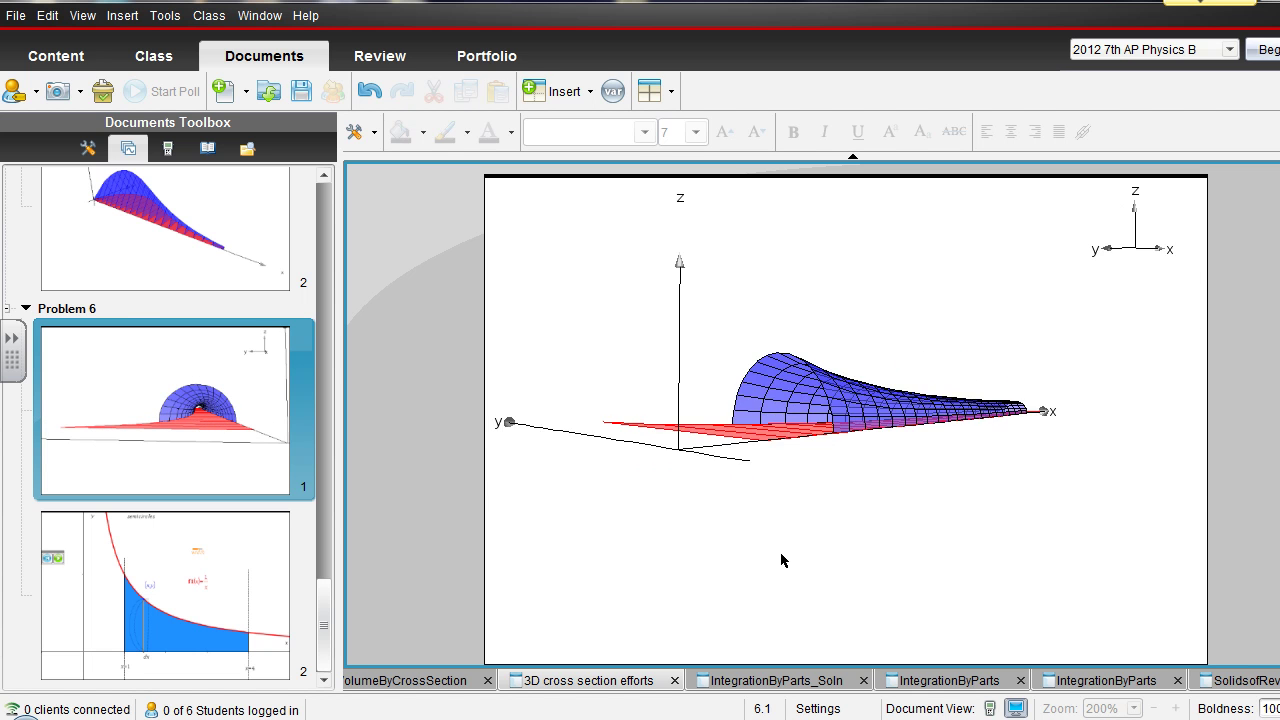
{"action": "key", "text": "Left"}
{"action": "key", "text": "Left"}
{"action": "key", "text": "Left"}
{"action": "key", "text": "Left"}
- Open the parametric entry on page 6.1, review surfaces xp2 and xp1, and check xp1's t and u plot ranges
{"action": "key", "text": "ctrl+g"}
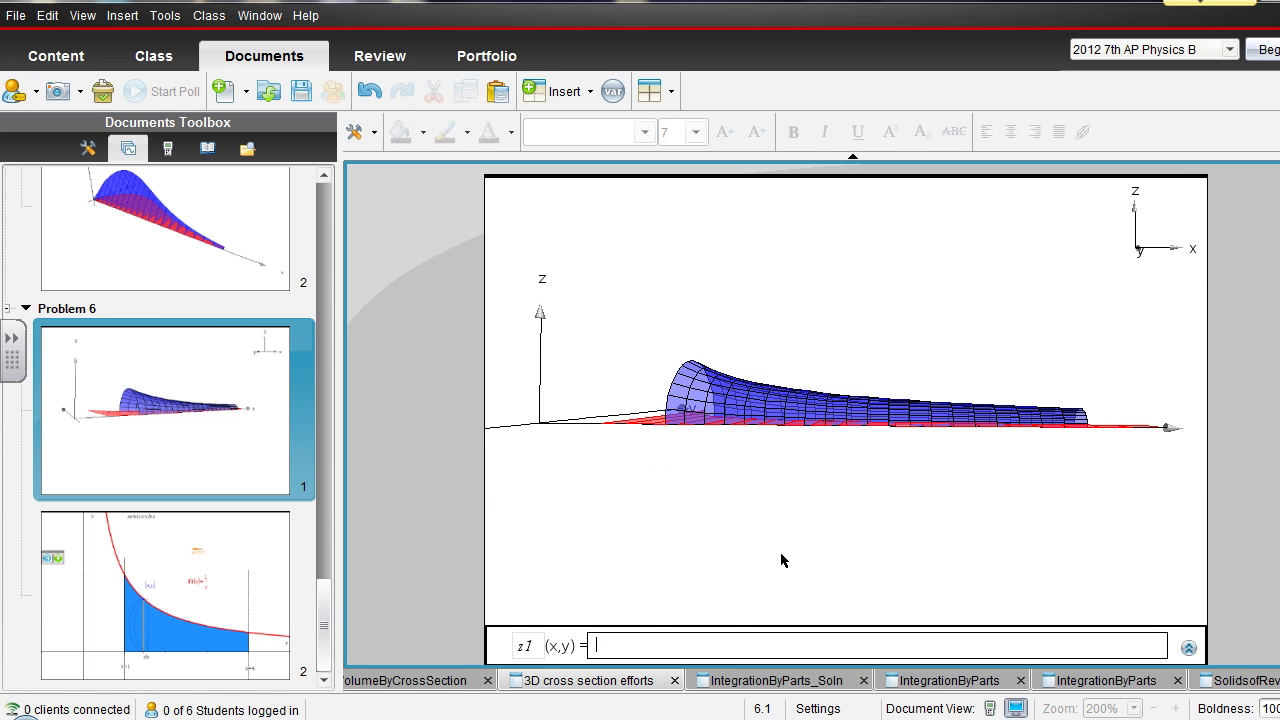
{"action": "right_click", "coordinate": [735, 655]}
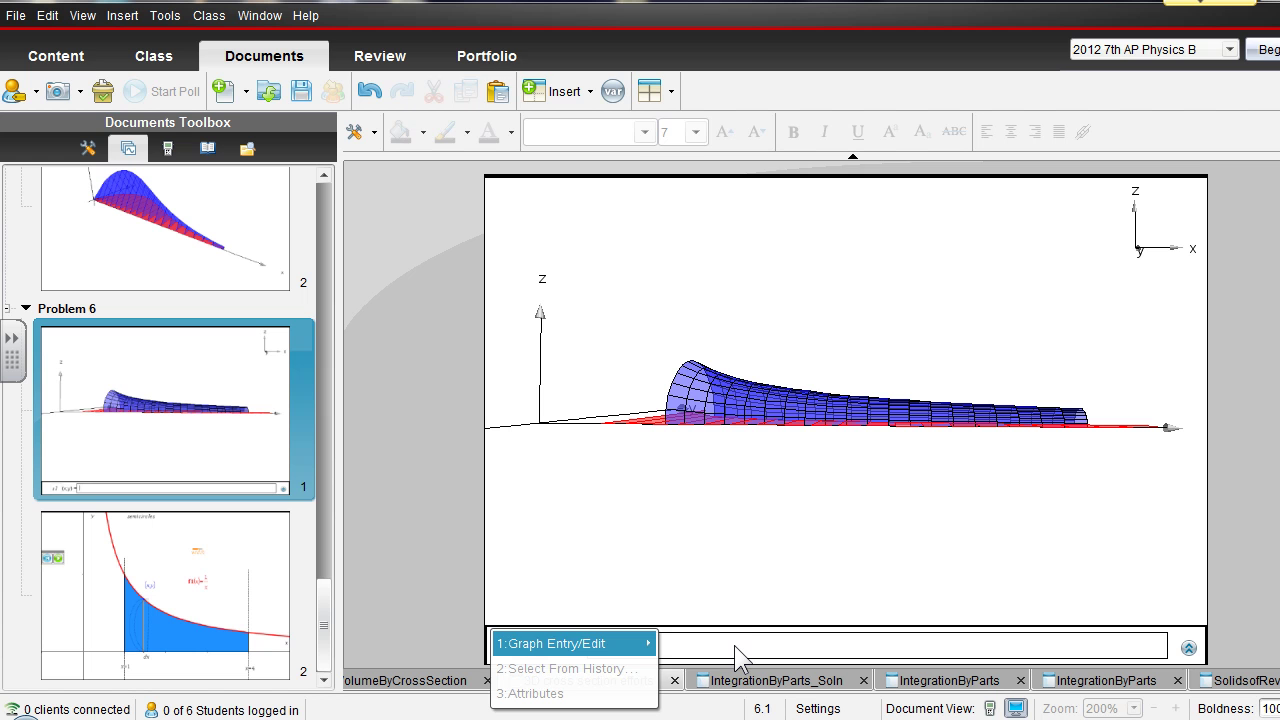
{"action": "left_click", "coordinate": [733, 665]}
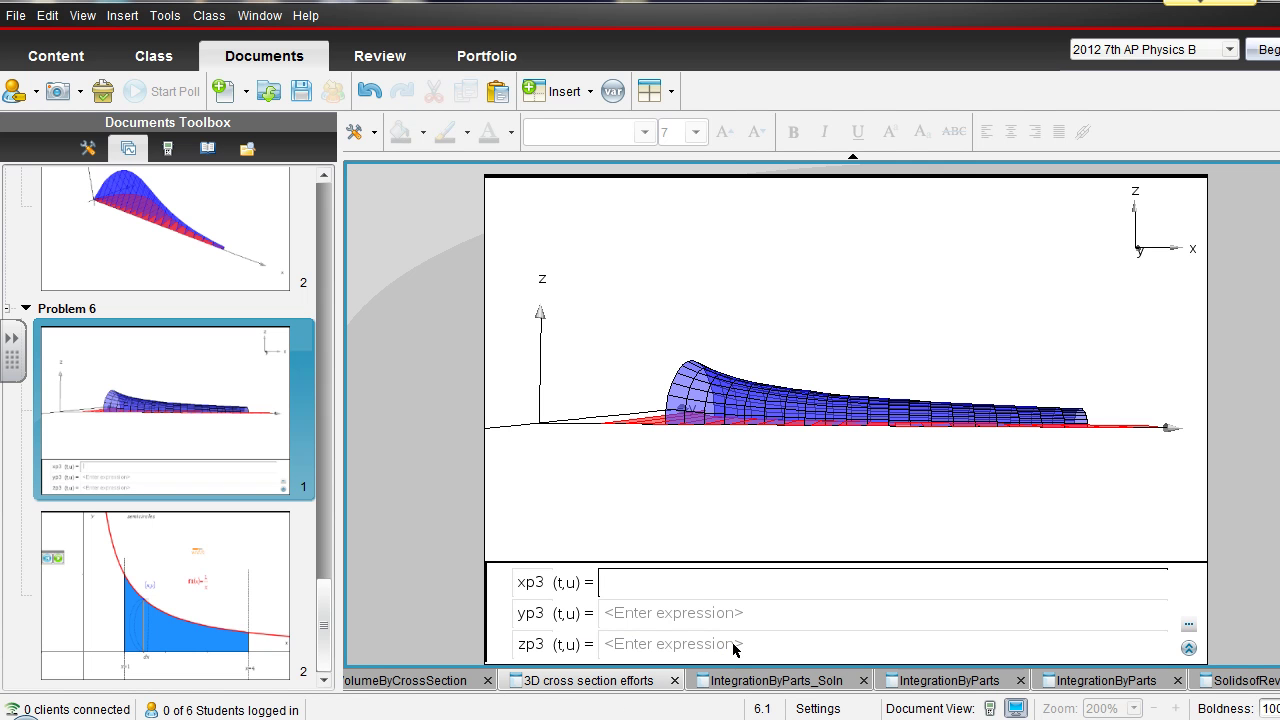
{"action": "key", "text": "Up"}
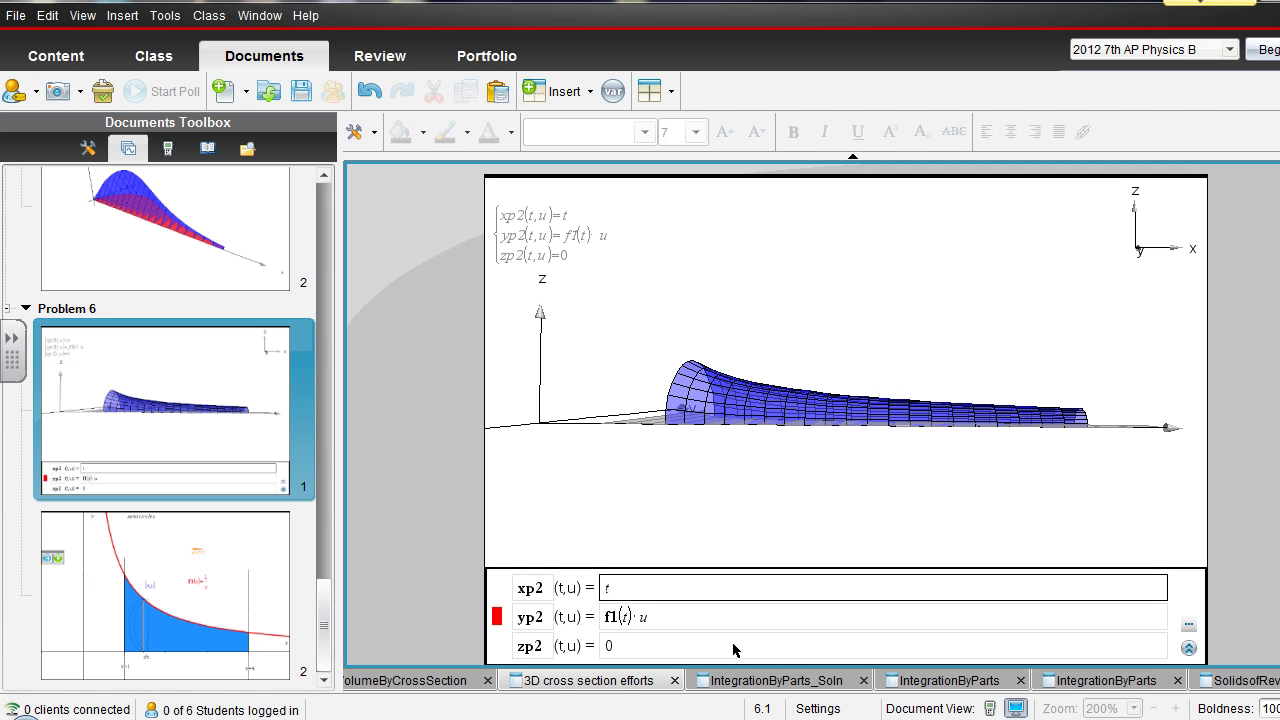
{"action": "key", "text": "Up"}
{"action": "key", "text": "Down"}
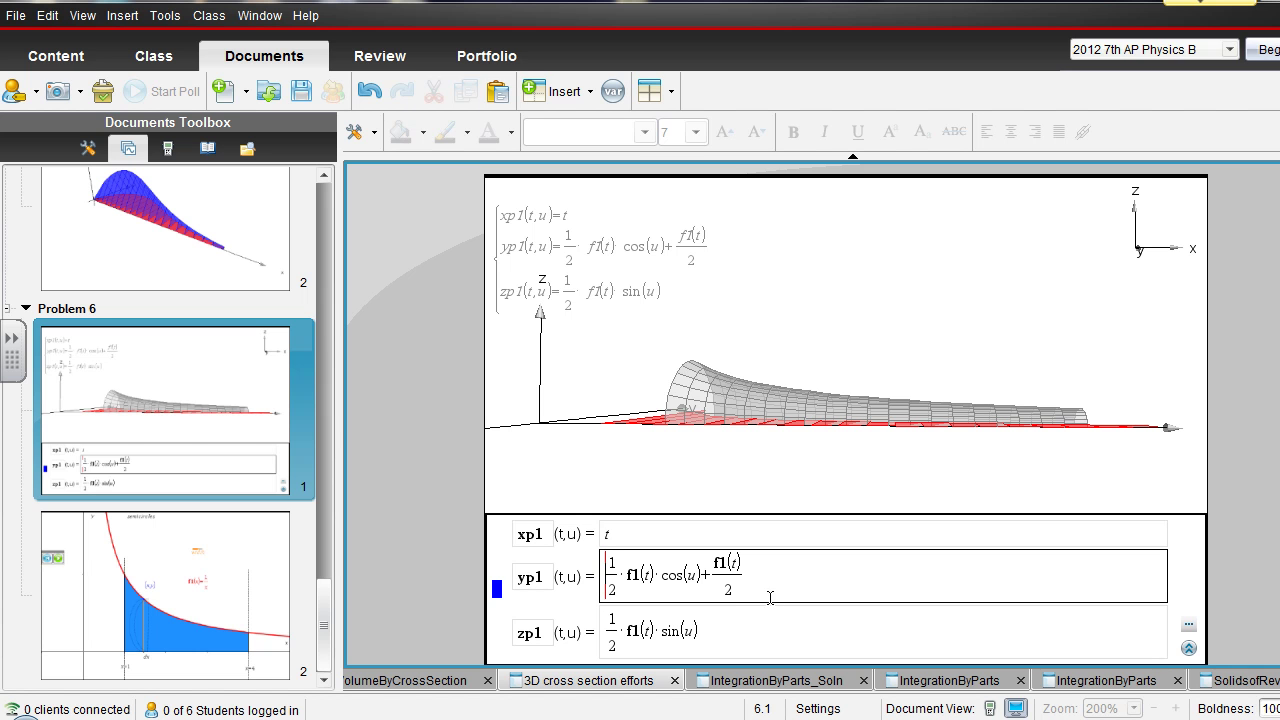
{"action": "left_click", "coordinate": [1188, 625]}
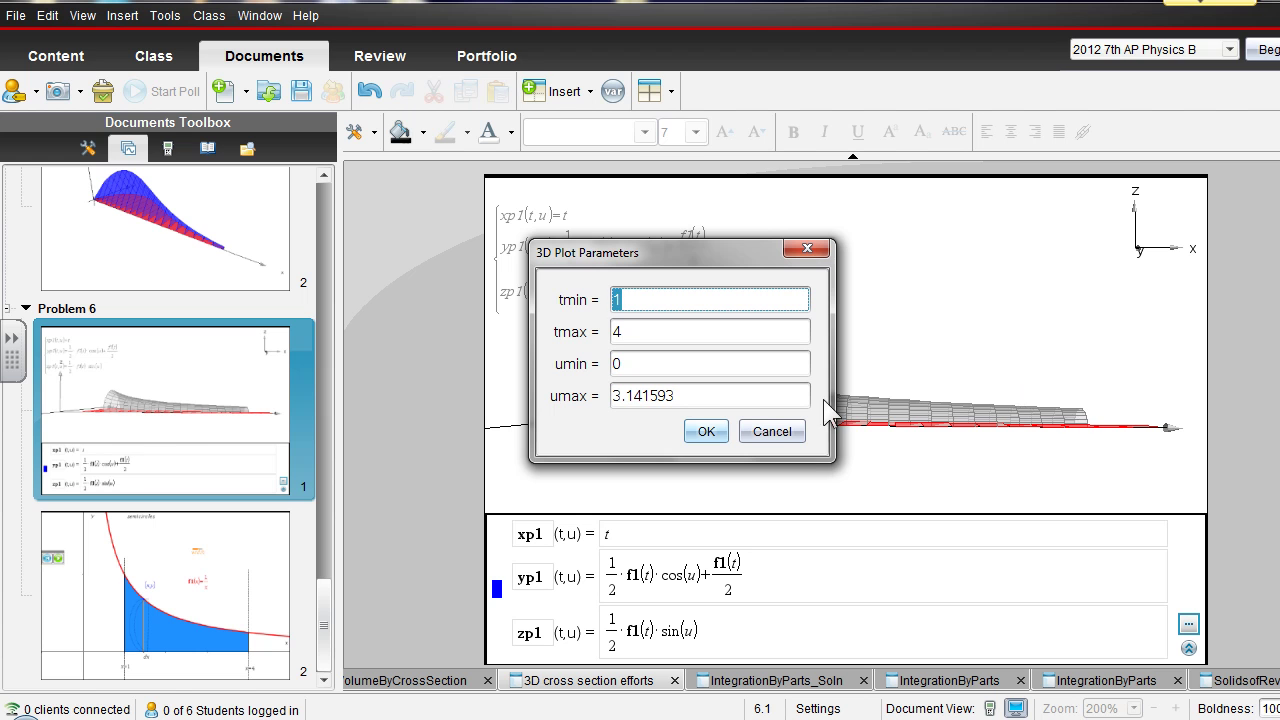
{"action": "left_click", "coordinate": [719, 429]}
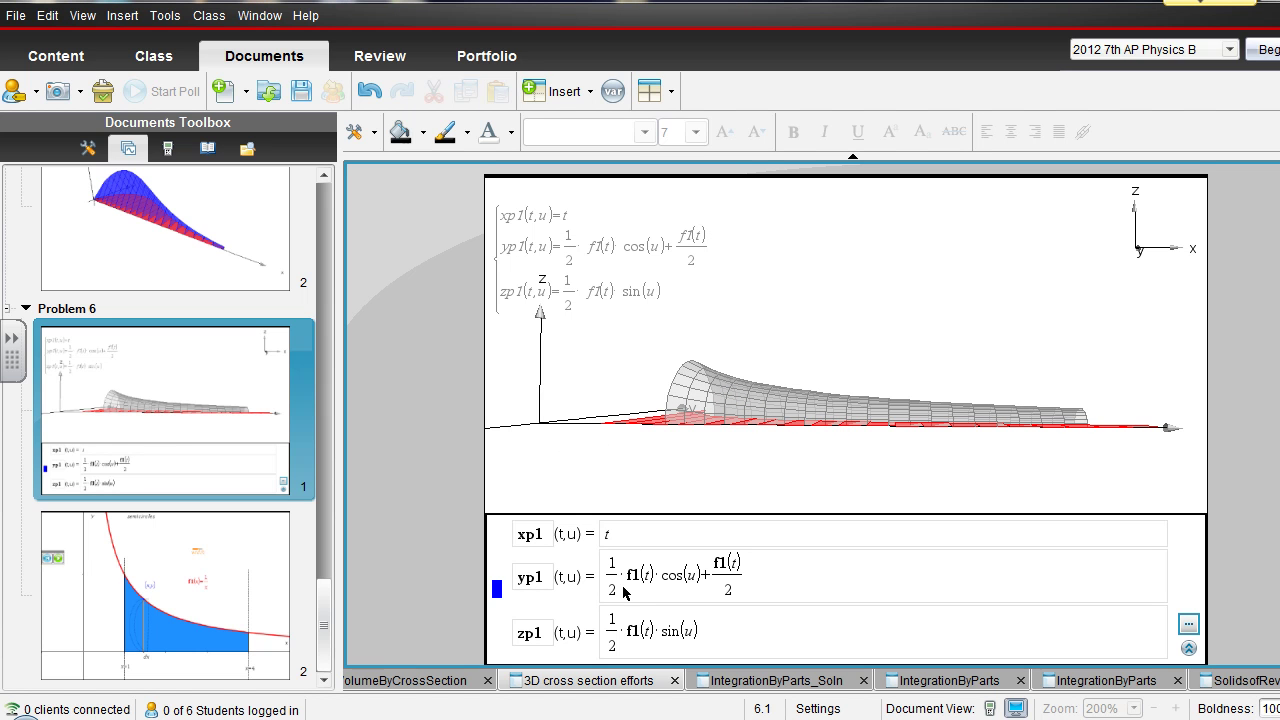
- Remove the division by 2 from the shift term, making yp1 equal to 1/2·f1(t)·cos(u)+f1(t)
{"action": "left_click", "coordinate": [731, 592]}
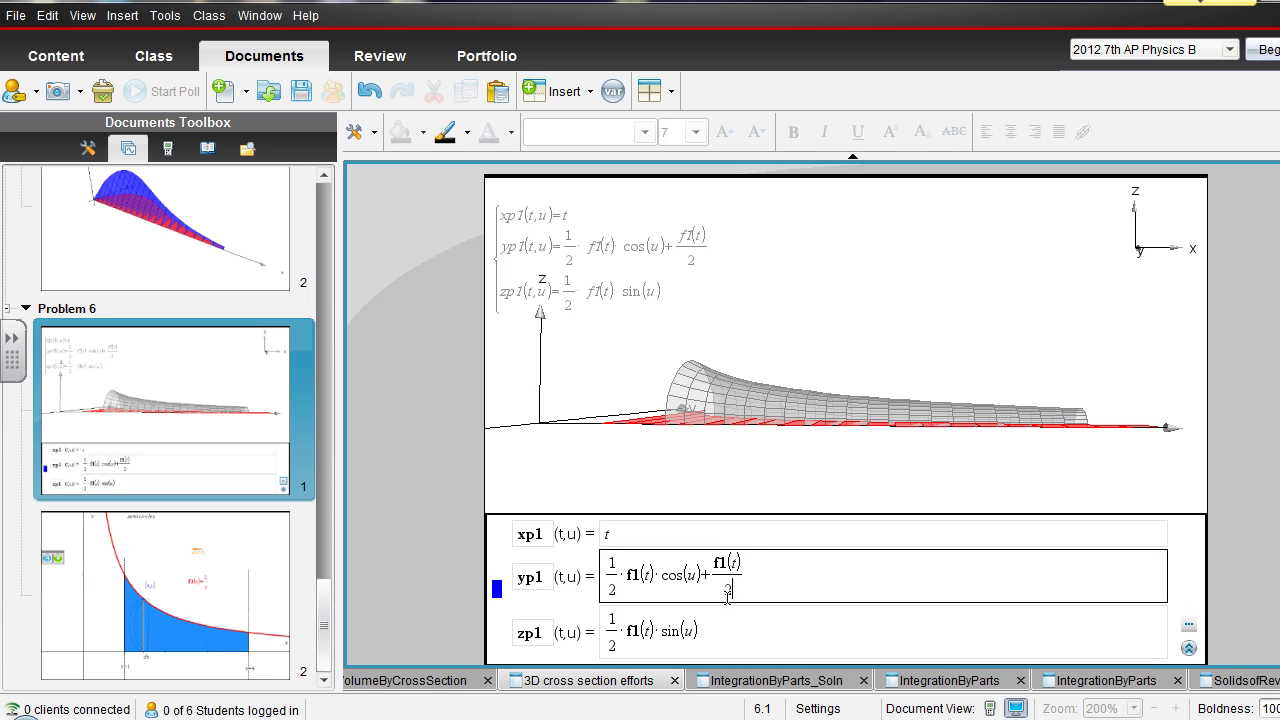
{"action": "key", "text": "Return"}
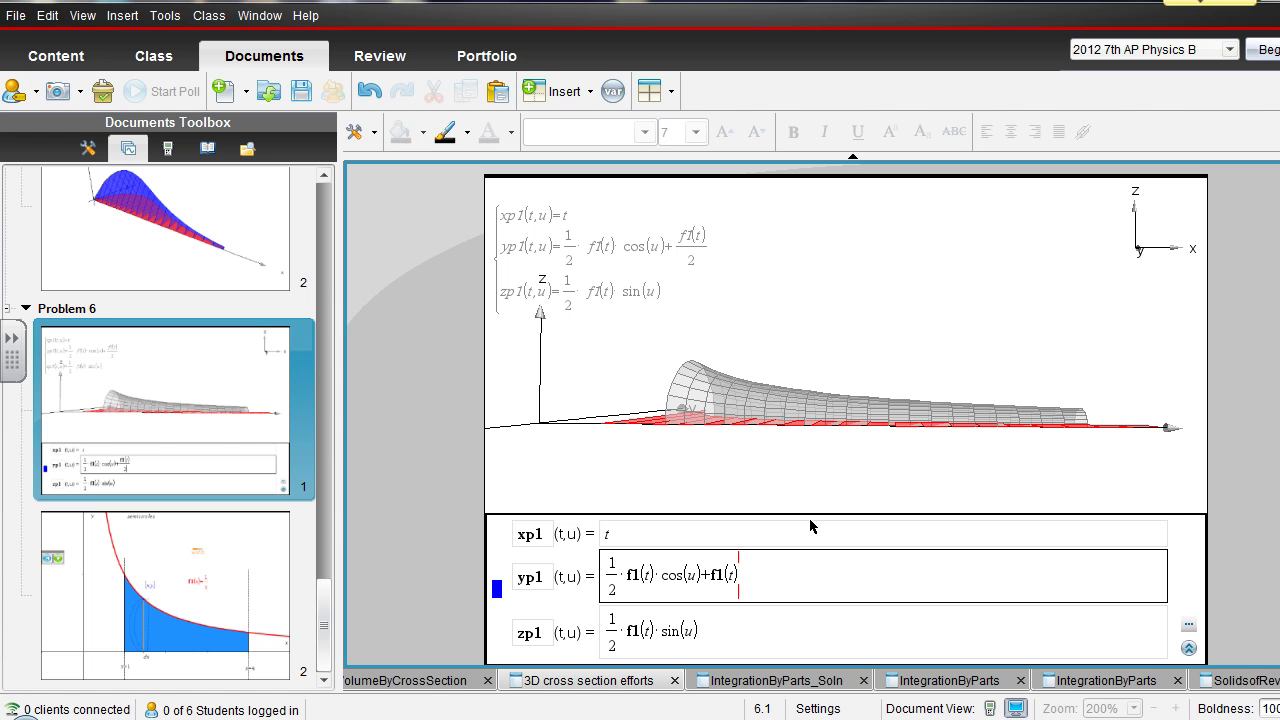
{"action": "left_click", "coordinate": [746, 508]}
- Rotate the replotted solid toward an end-on view to compare the shifted semicircles with the red base region
{"action": "key", "text": "Right"}
{"action": "key", "text": "Right"}
{"action": "key", "text": "Right"}
{"action": "key", "text": "Right"}
{"action": "key", "text": "Right"}
{"action": "key", "text": "Right"}
{"action": "key", "text": "Right"}
{"action": "key", "text": "Right"}
{"action": "key", "text": "Right"}
{"action": "key", "text": "Right"}
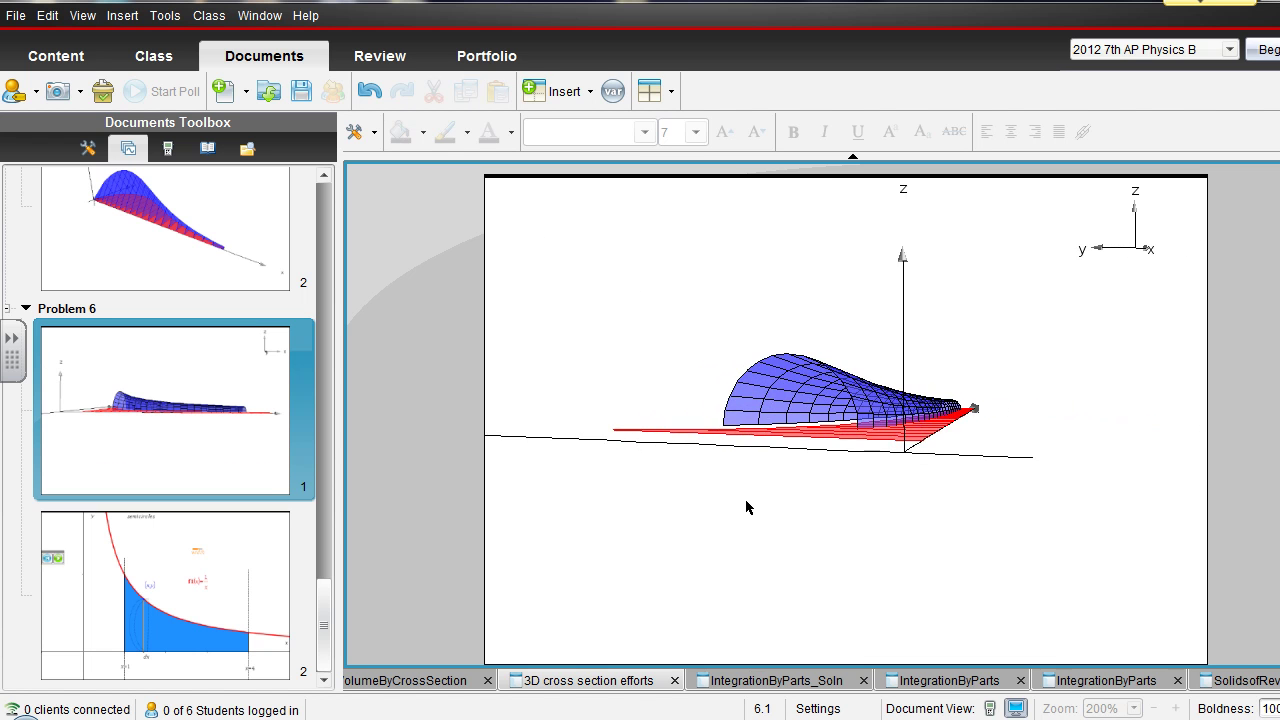
{"action": "key", "text": "Right"}
{"action": "key", "text": "Right"}
{"action": "key", "text": "Right"}
{"action": "key", "text": "Right"}
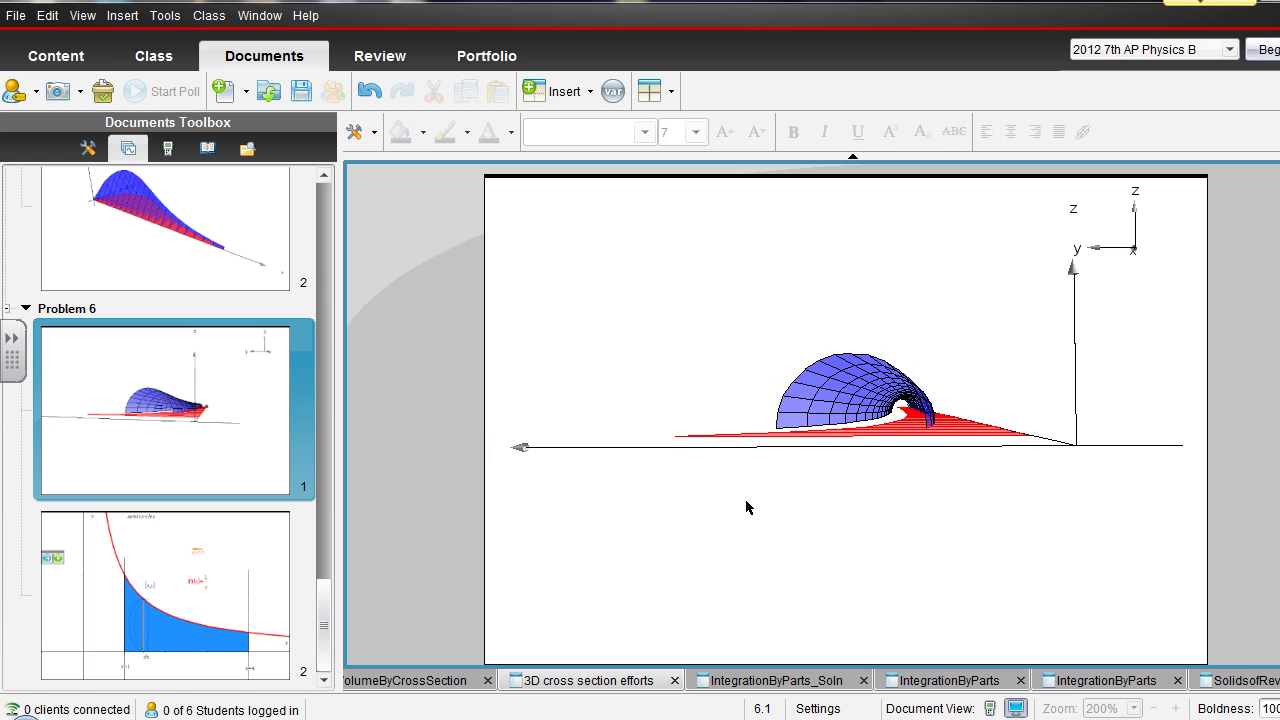
{"action": "key", "text": "Left"}
{"action": "key", "text": "Left"}
{"action": "key", "text": "Left"}
{"action": "key", "text": "Left"}
{"action": "key", "text": "Left"}
{"action": "key", "text": "Left"}
{"action": "key", "text": "Left"}
{"action": "key", "text": "Left"}
{"action": "key", "text": "Left"}
{"action": "key", "text": "Left"}
{"action": "key", "text": "Left"}
{"action": "key", "text": "Right"}
{"action": "key", "text": "Right"}
{"action": "key", "text": "Right"}
{"action": "key", "text": "Right"}
{"action": "key", "text": "Right"}
{"action": "key", "text": "Right"}
{"action": "key", "text": "Right"}
{"action": "key", "text": "Right"}
{"action": "key", "text": "Right"}
{"action": "key", "text": "Right"}
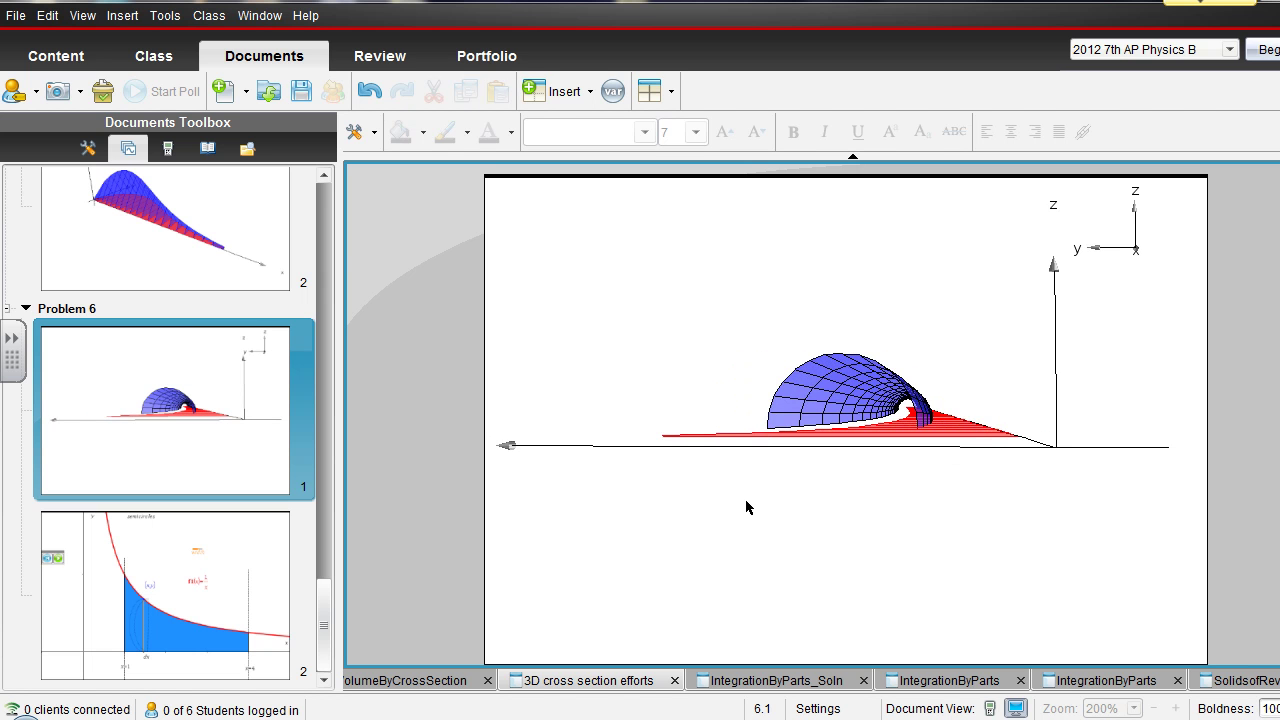
{"action": "key", "text": "Right"}
- Delete the leading 1/2 from yp1 so the component is f1(t)·cos(u)+f1(t), and replot the surface
{"action": "key", "text": "ctrl+g"}
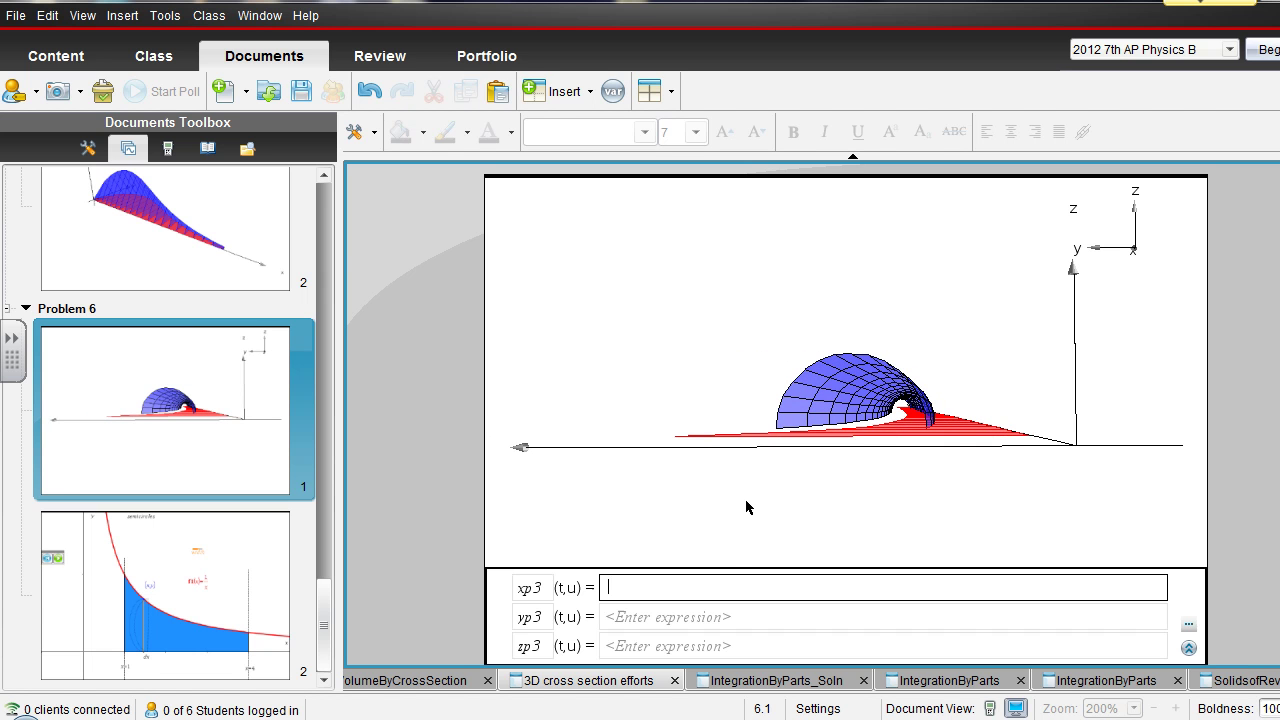
{"action": "key", "text": "Up"}
{"action": "key", "text": "Up"}
{"action": "key", "text": "Down"}
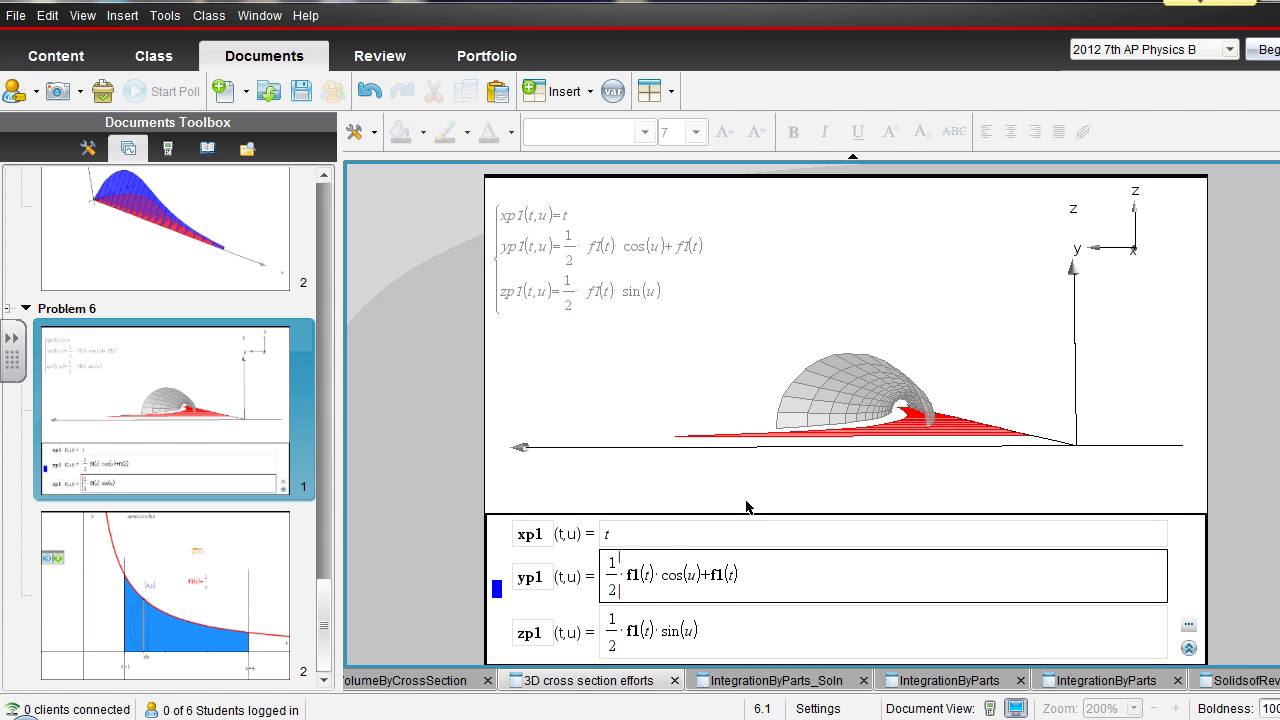
{"action": "key", "text": "BackSpace"}
{"action": "key", "text": "BackSpace"}
{"action": "key", "text": "BackSpace"}
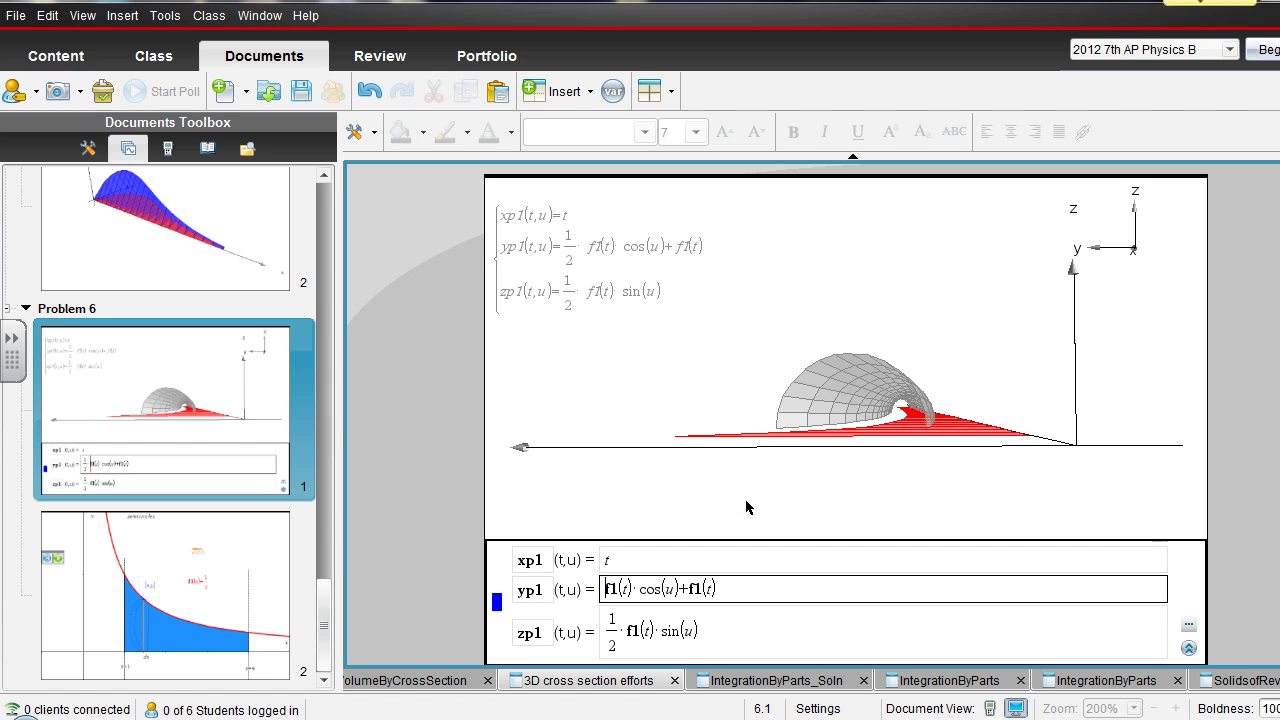
{"action": "key", "text": "Return"}
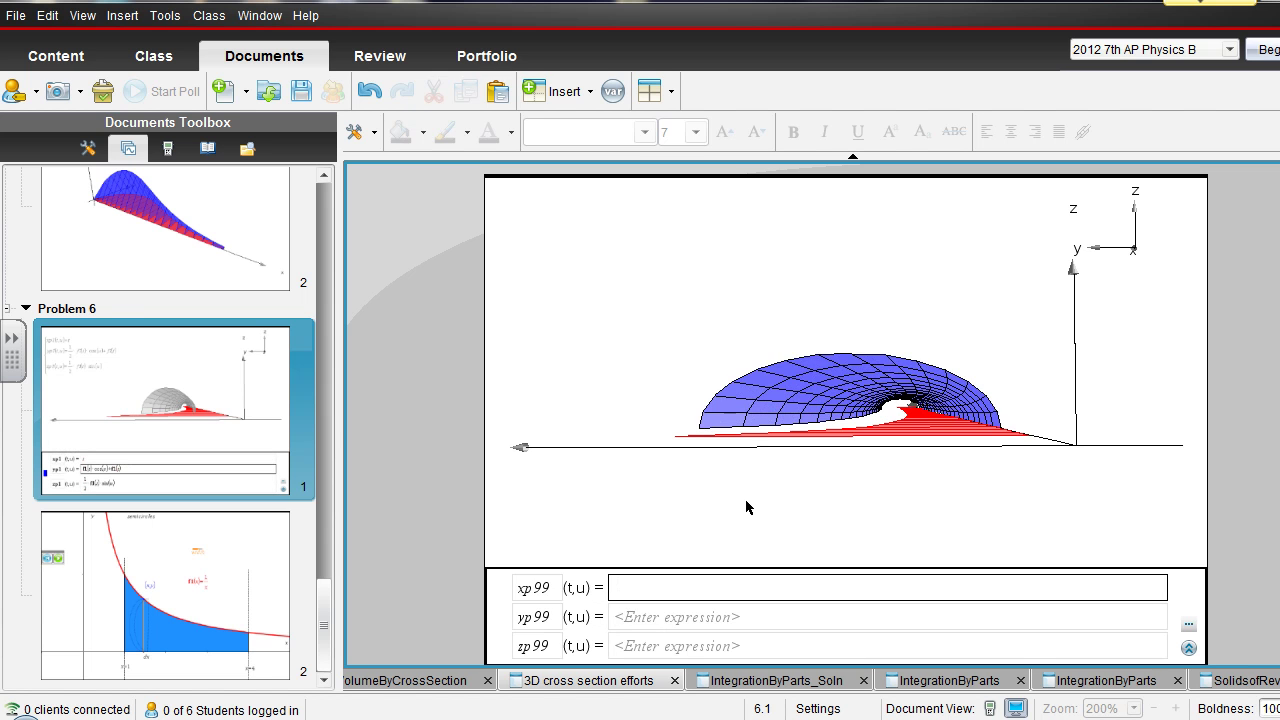
- Restore both 1/2 factors in yp1, making it 1/2·f1(t)·cos(u)+1/2·f1(t), and replot the surface
{"action": "key", "text": "Down"}
{"action": "key", "text": "Down"}
{"action": "key", "text": "Down"}
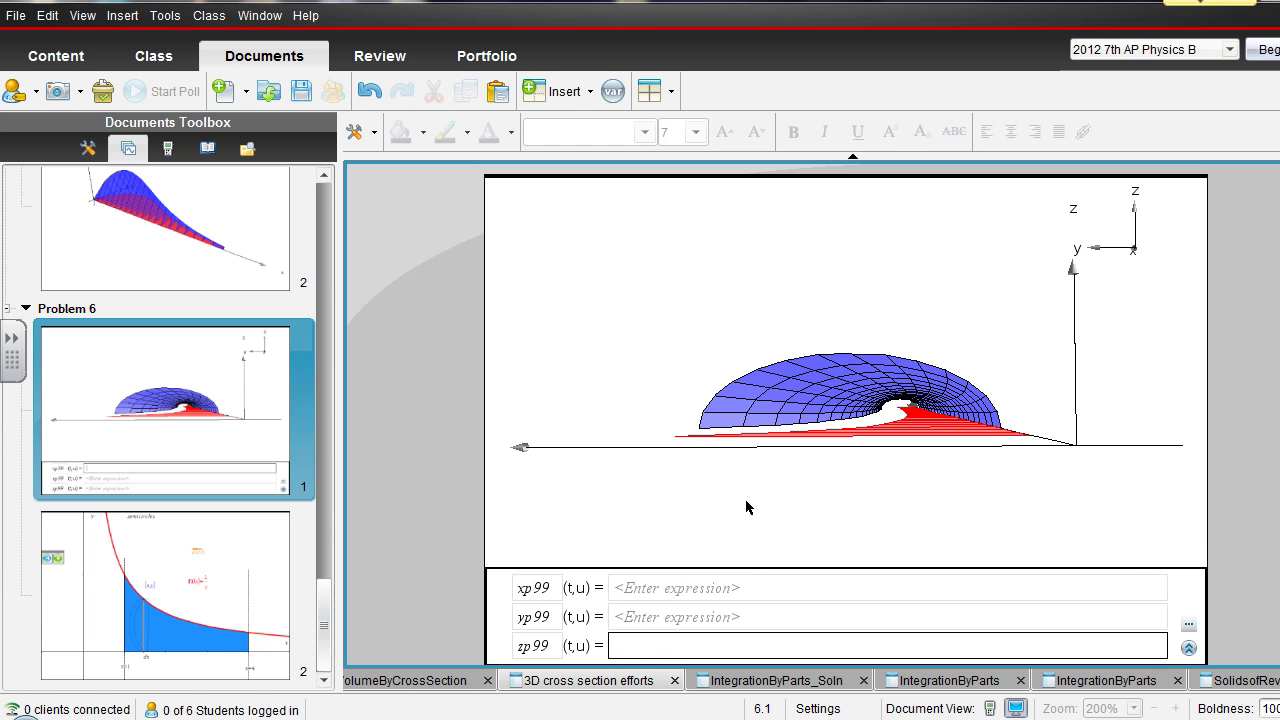
{"action": "key", "text": "Up"}
{"action": "key", "text": "Down"}
{"action": "key", "text": "Down"}
{"action": "key", "text": "Down"}
{"action": "key", "text": "Down"}
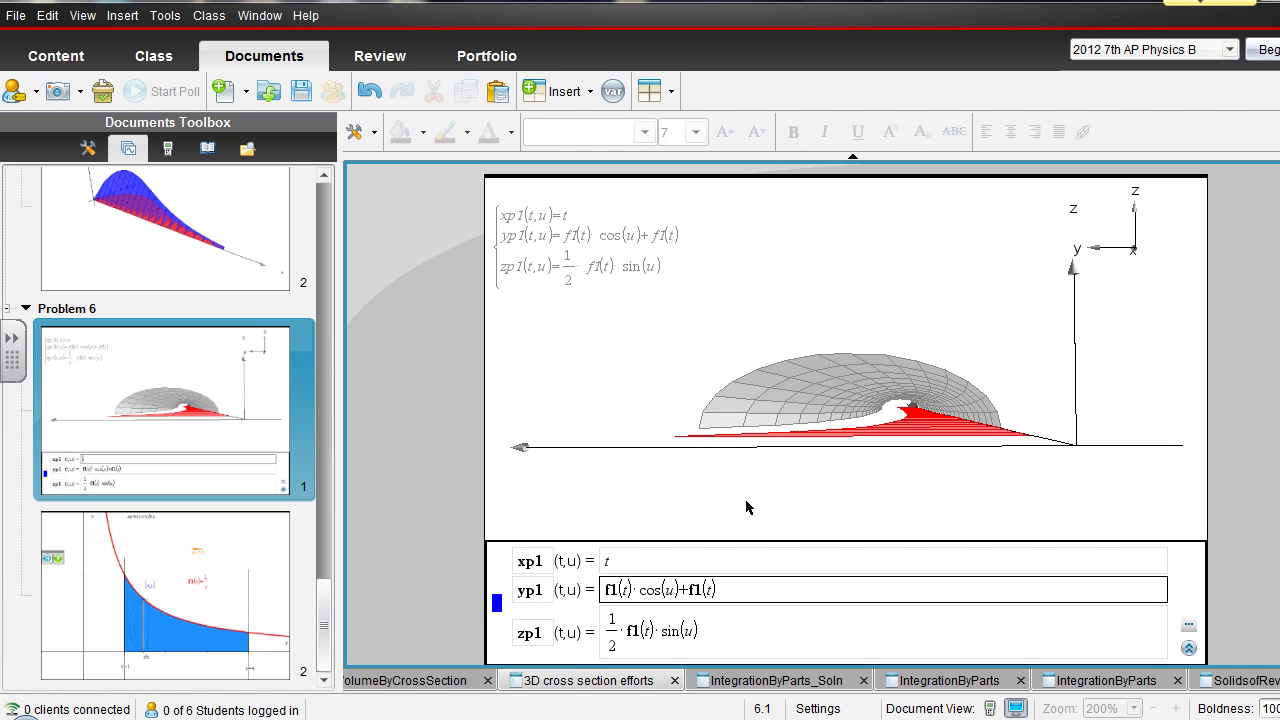
{"action": "type", "text": "1/2"}
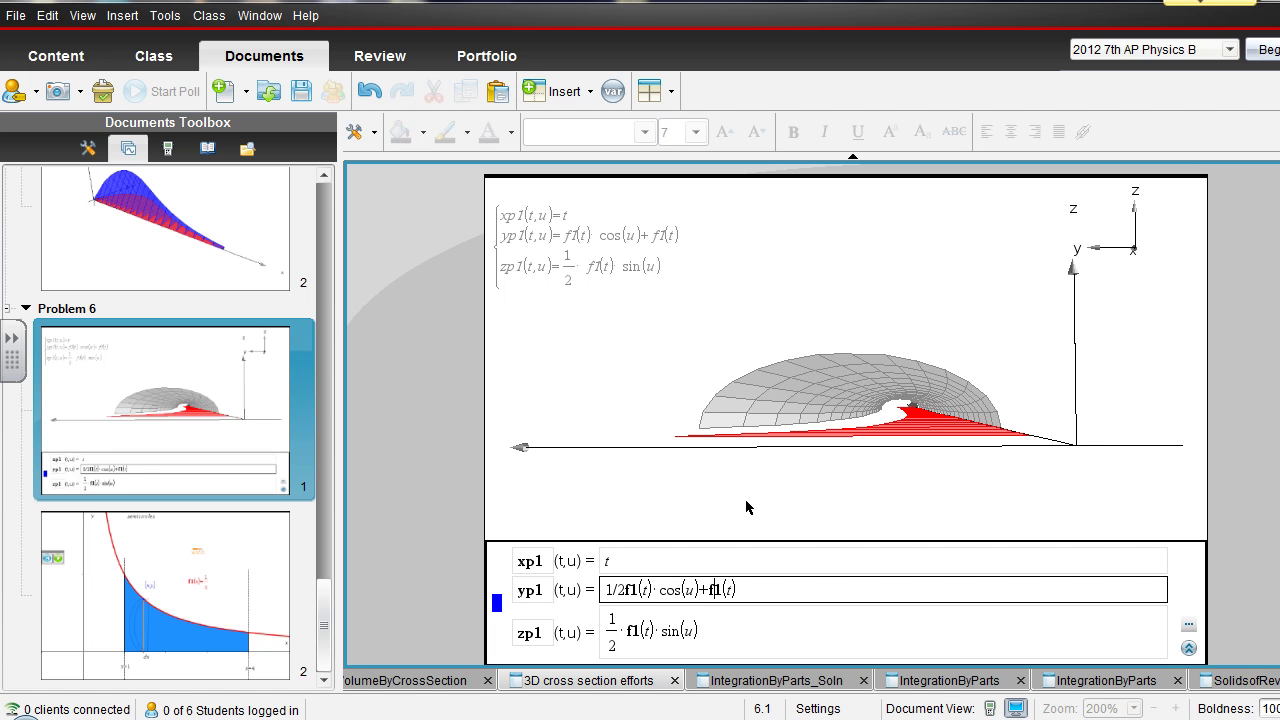
{"action": "type", "text": "1/2"}
{"action": "key", "text": "Return"}
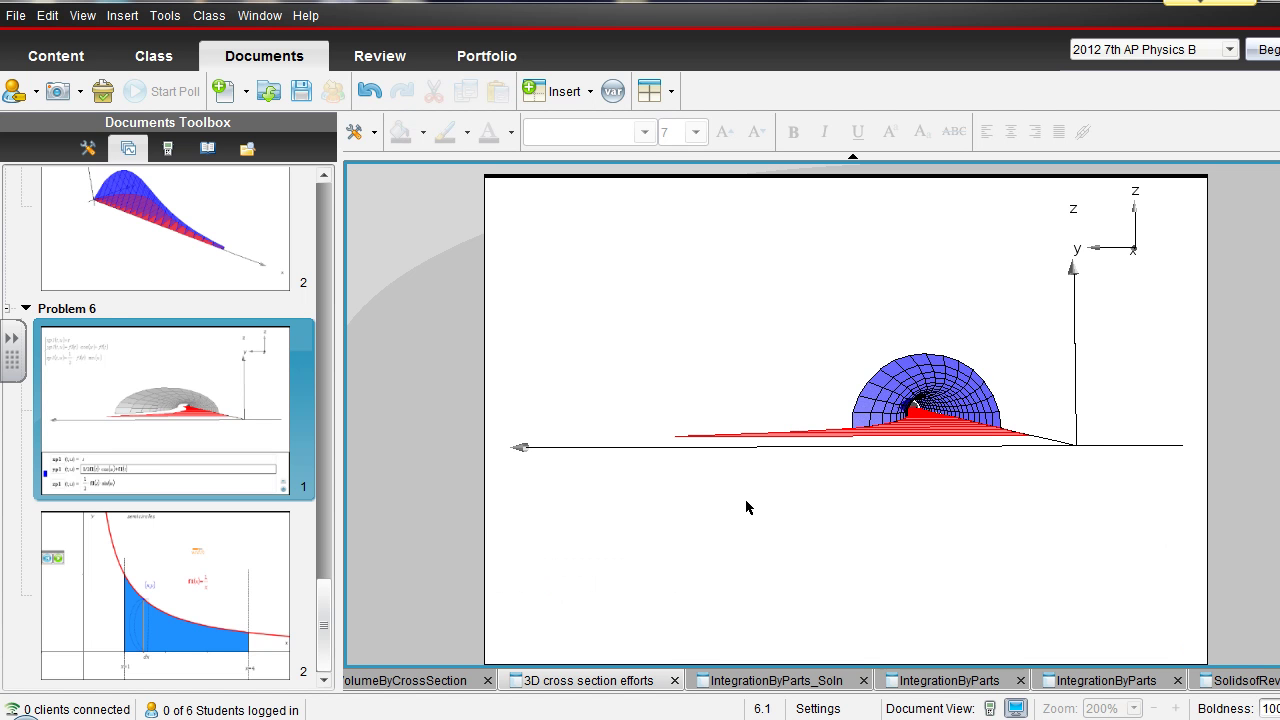